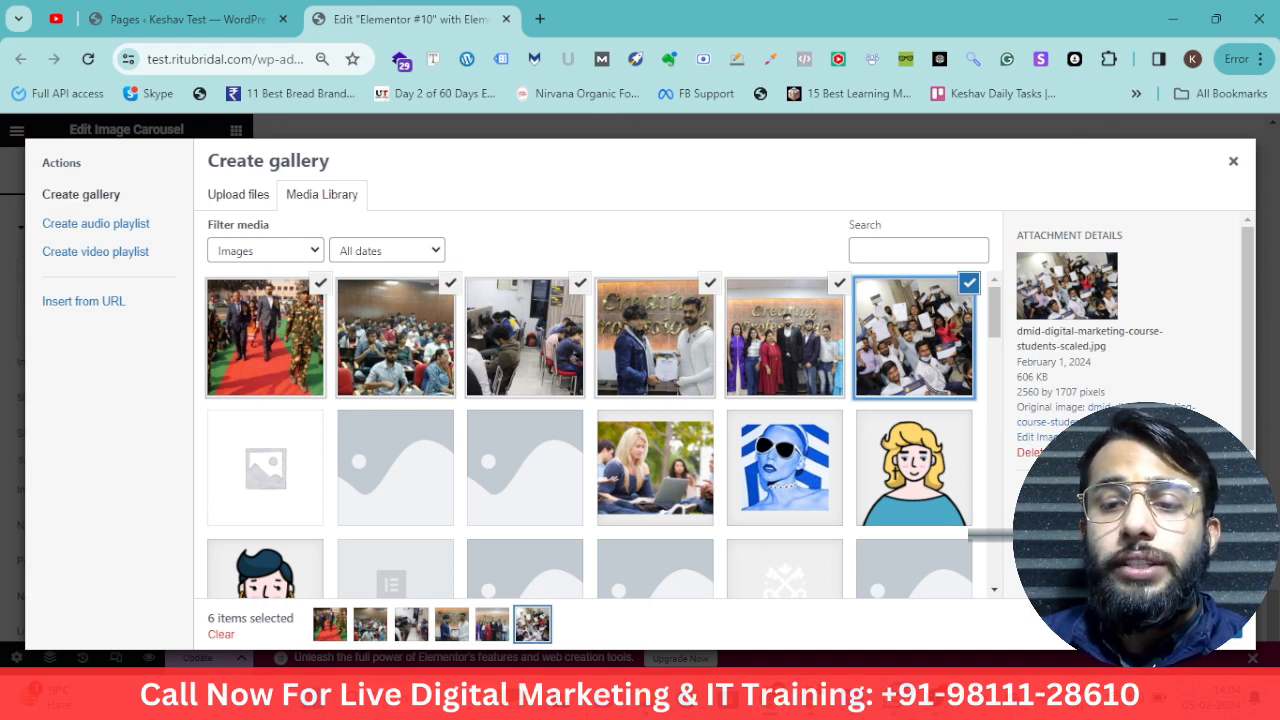
Create the gallery from the six selected images and insert it into the image carousel
{"action": "left_click", "coordinate": [1184, 625]}
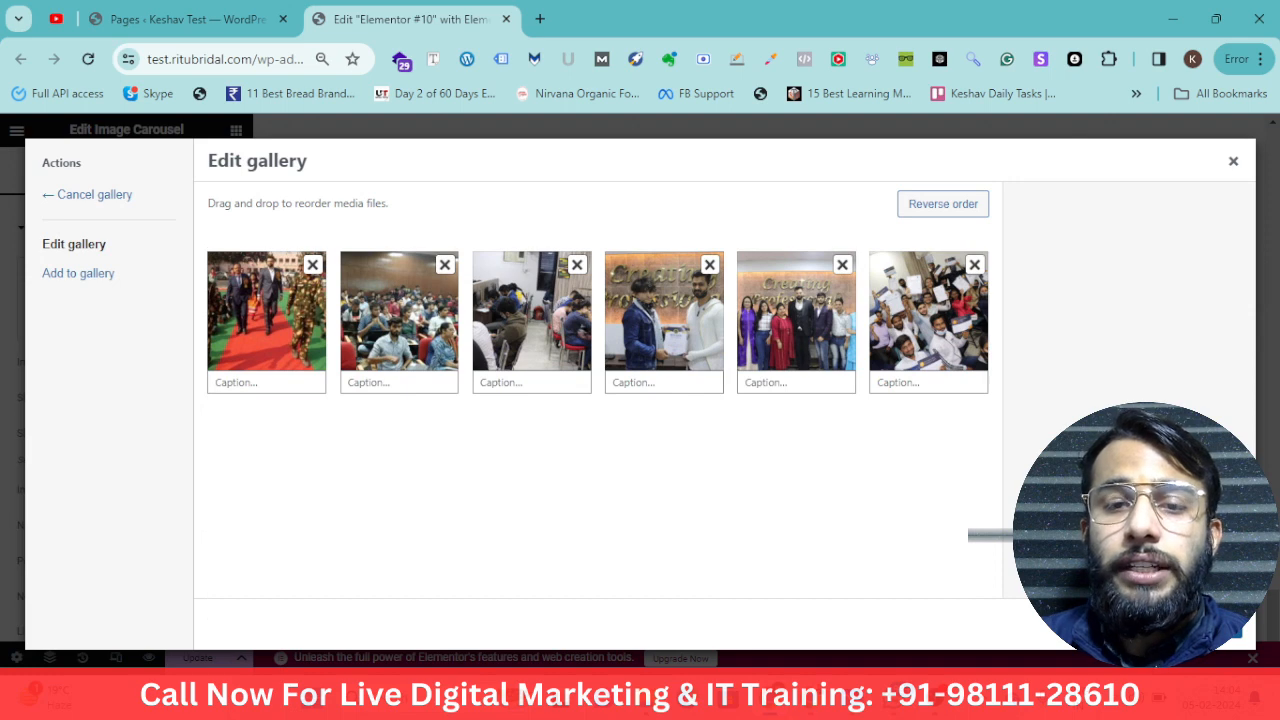
{"action": "left_click", "coordinate": [1184, 625]}
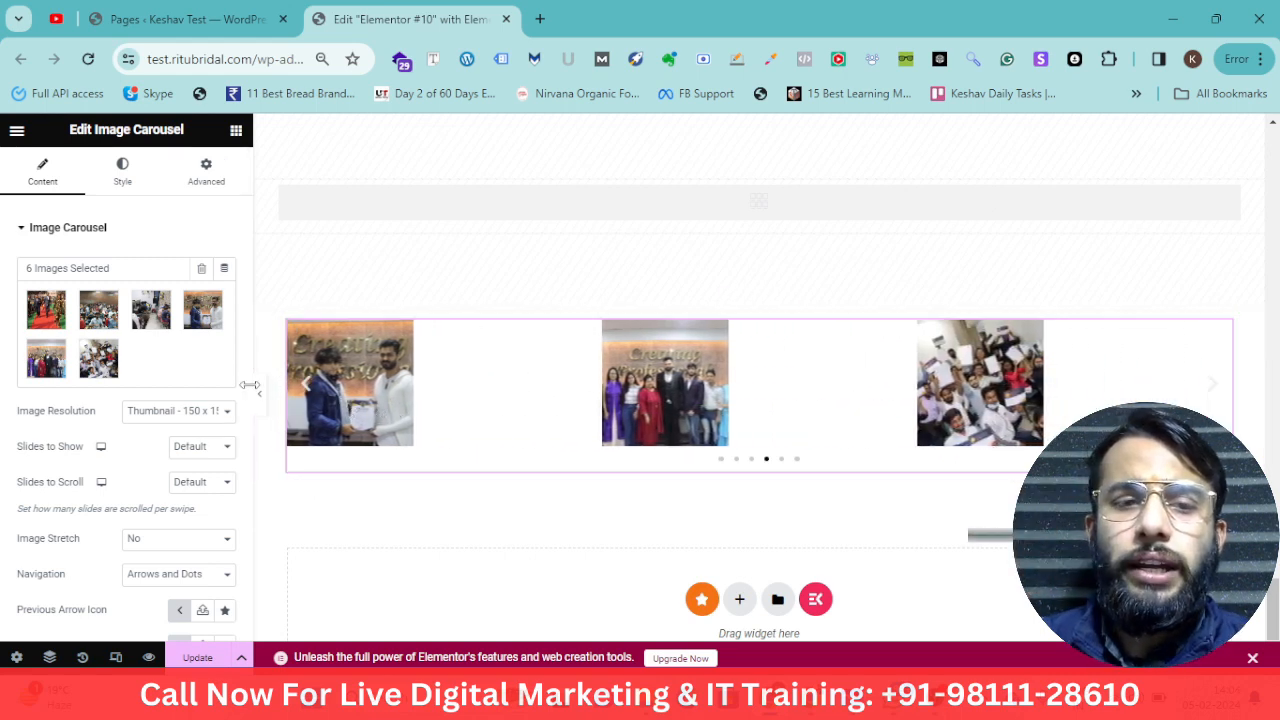
Set the carousel's image resolution to Full
{"action": "left_click_drag", "start_coordinate": [93, 422], "coordinate": [57, 420]}
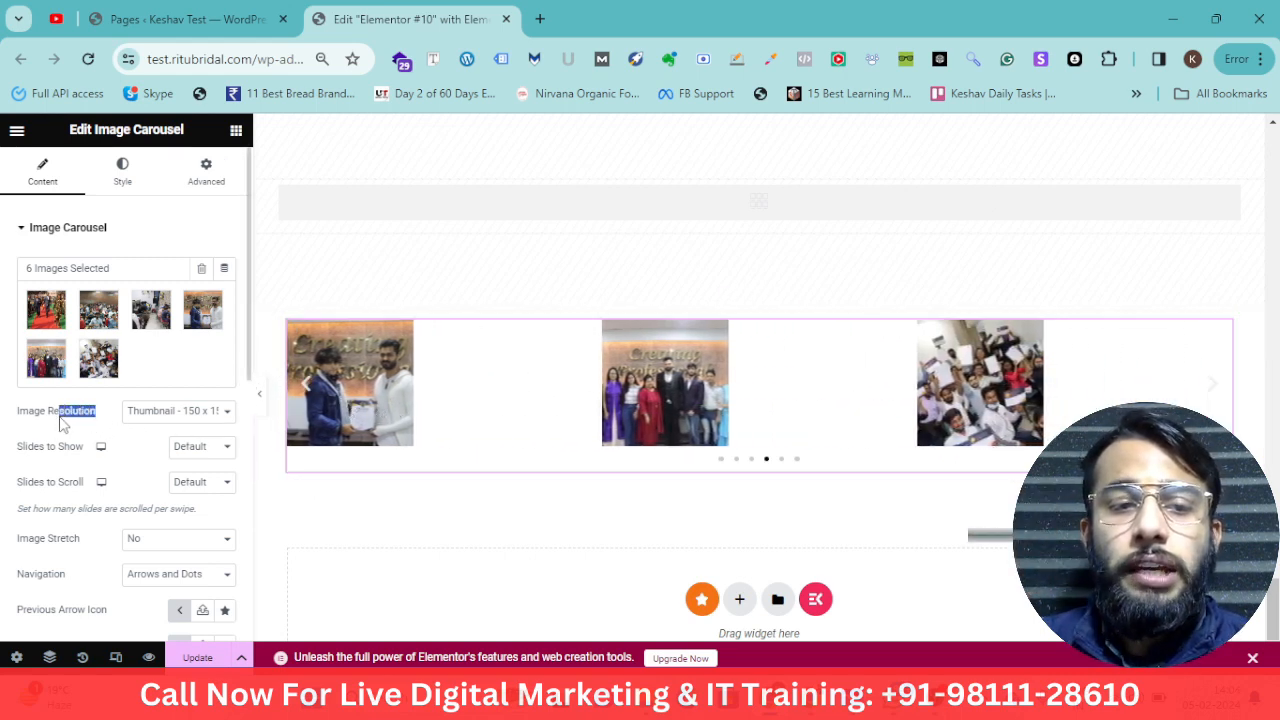
{"action": "left_click", "coordinate": [172, 420]}
{"action": "left_click", "coordinate": [173, 550]}
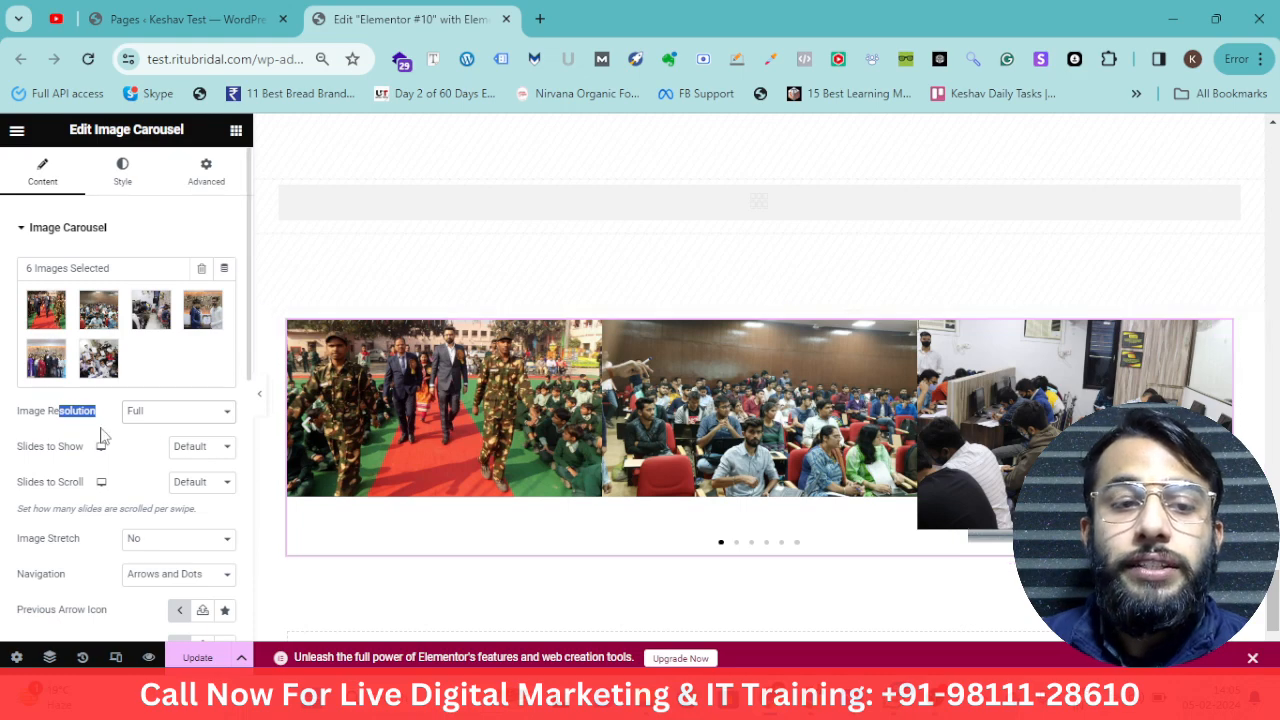
Set the number of slides to show to 1
{"action": "left_click", "coordinate": [193, 452]}
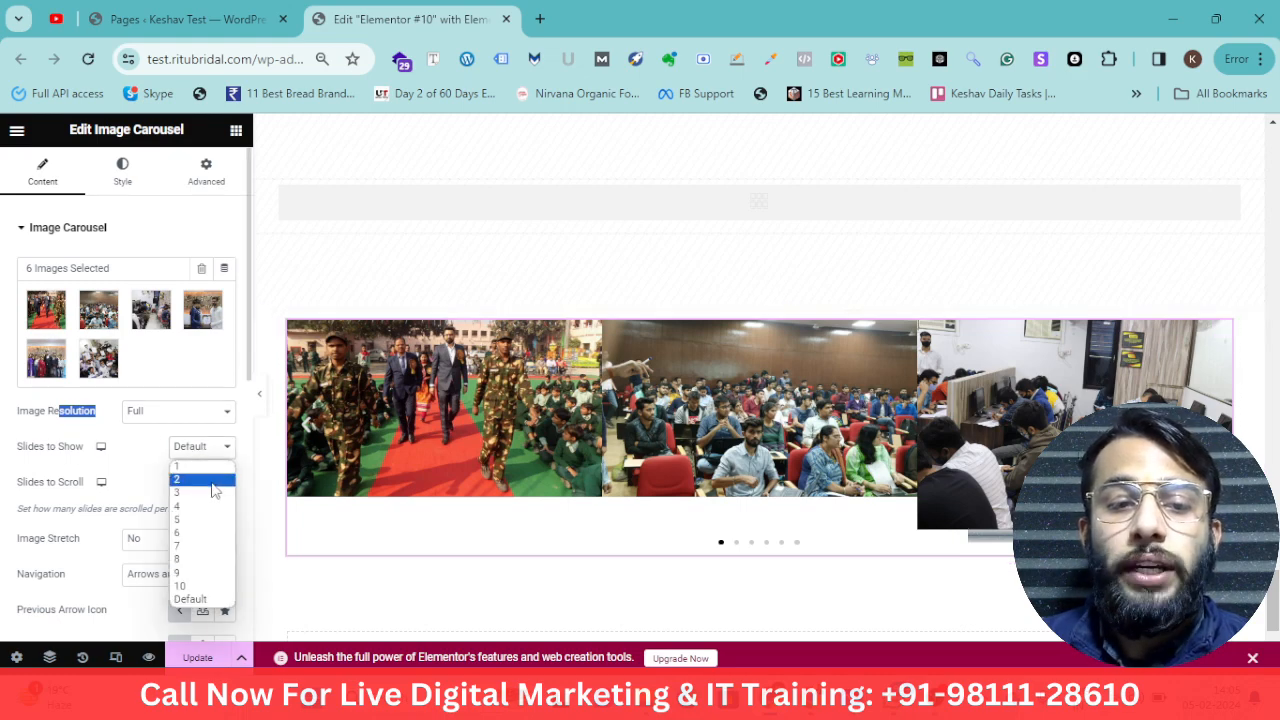
{"action": "left_click", "coordinate": [208, 480]}
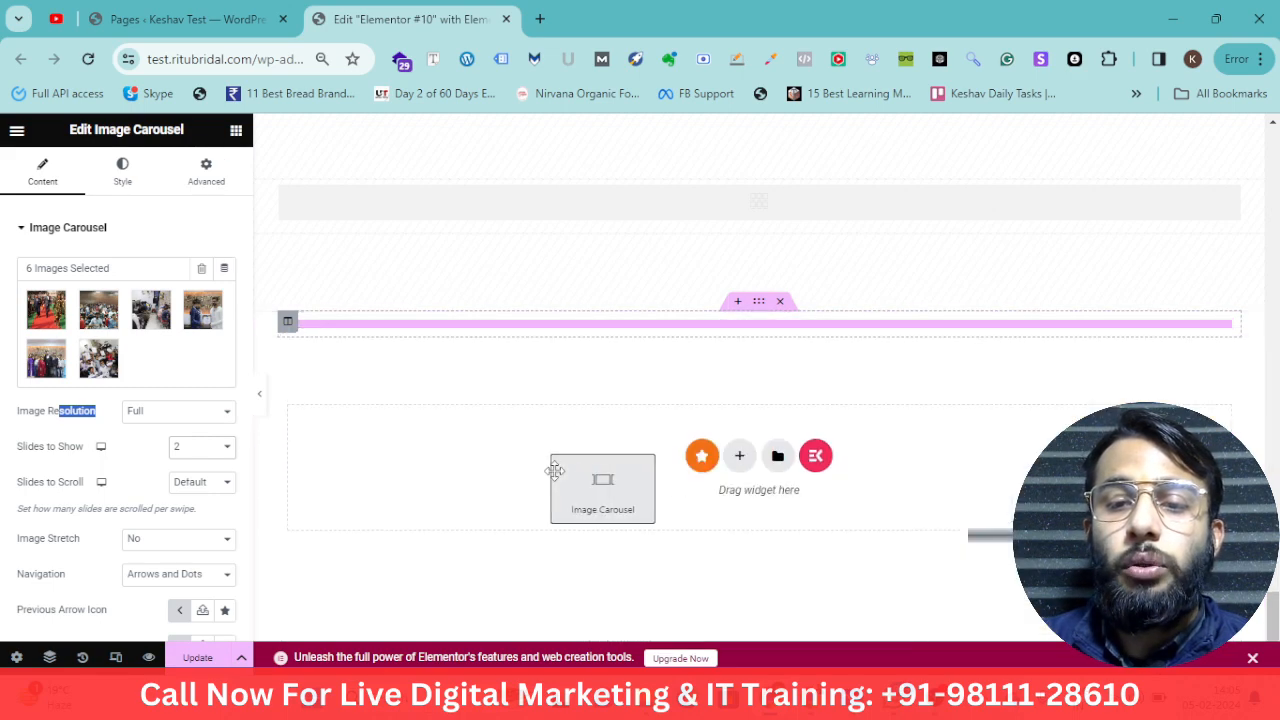
{"action": "left_click", "coordinate": [208, 453]}
{"action": "left_click", "coordinate": [226, 481]}
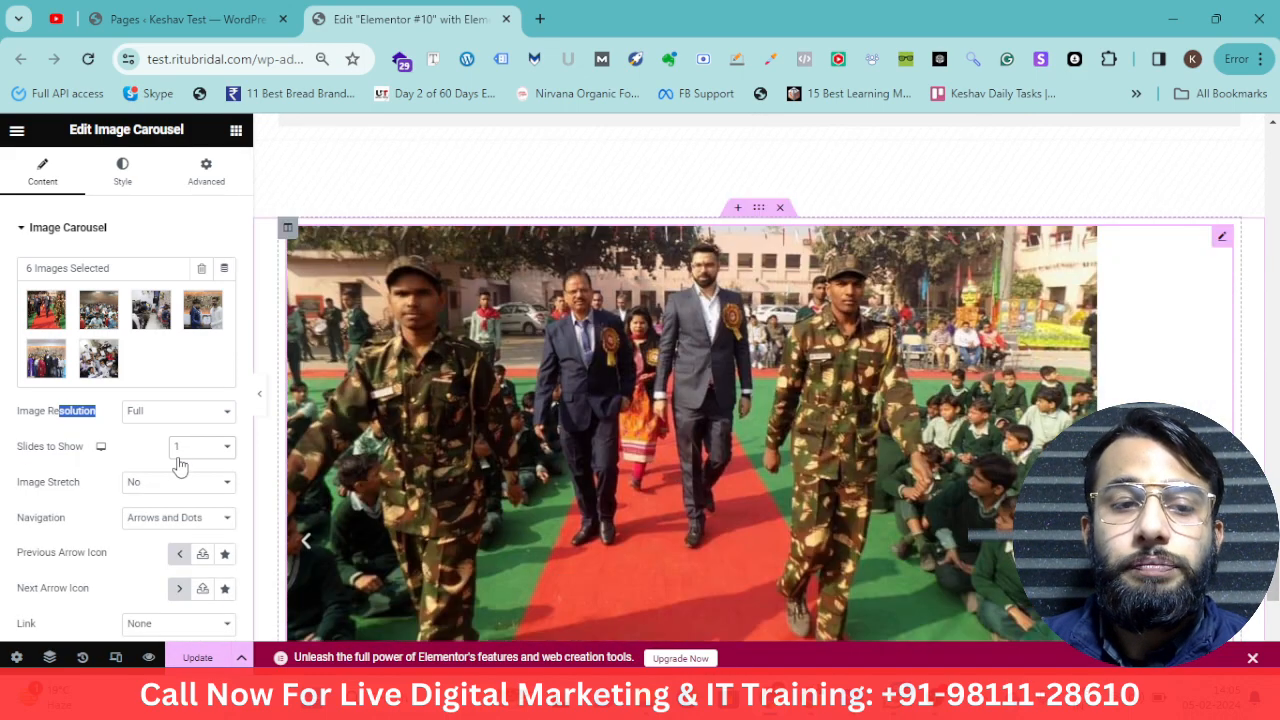
Choose the solid caret-square left icon from the icon library as the previous arrow icon
{"action": "scroll", "coordinate": [80, 472], "scroll_direction": "down", "scroll_amount": 1}
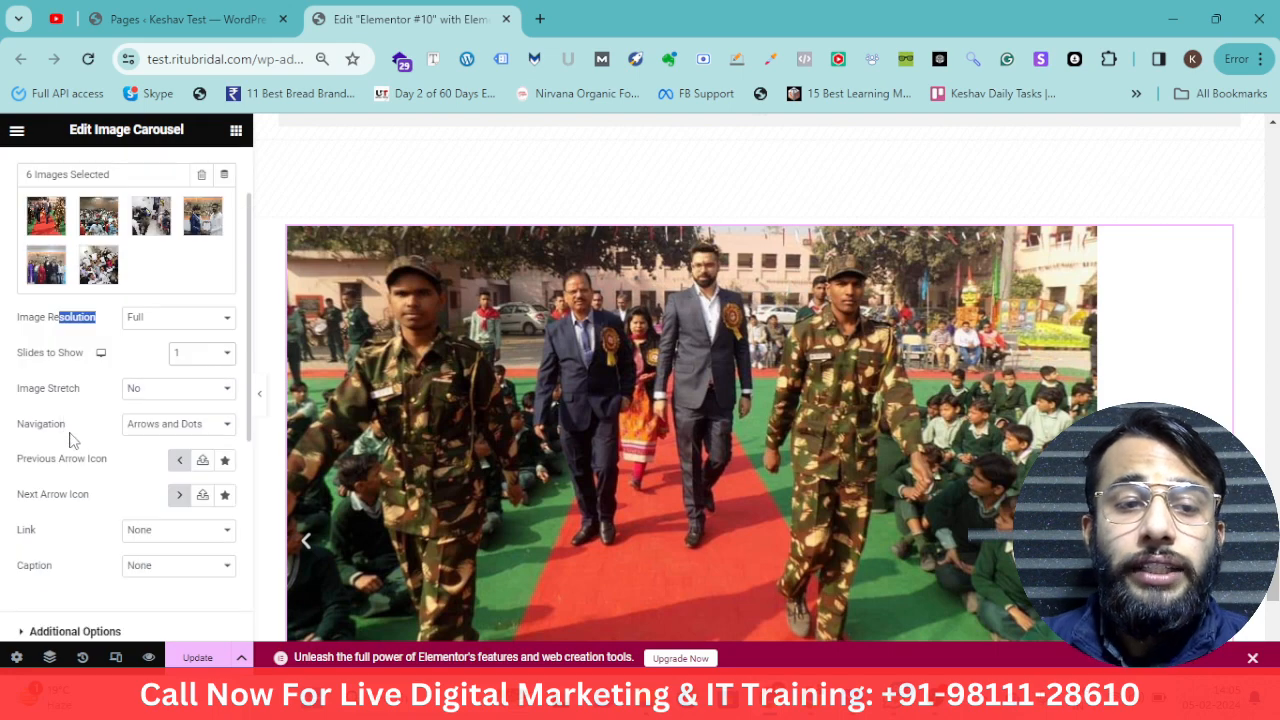
{"action": "scroll", "coordinate": [70, 435], "scroll_direction": "down", "scroll_amount": 2}
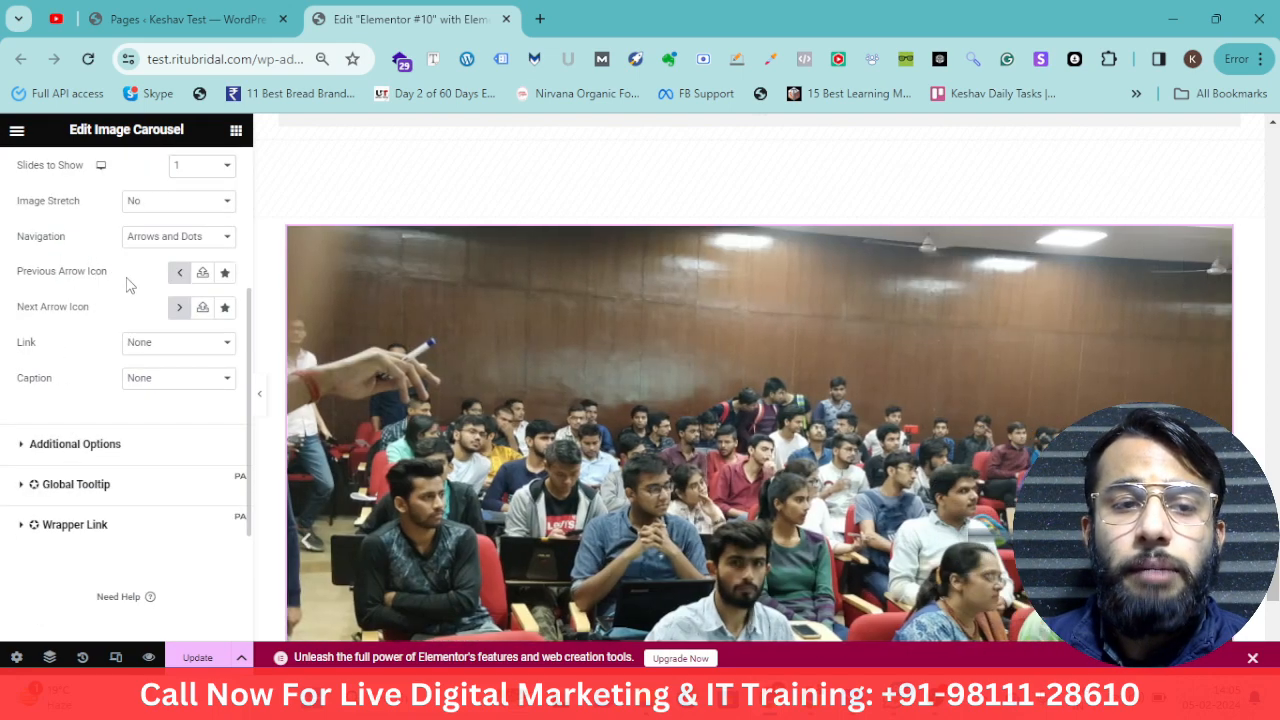
{"action": "left_click_drag", "start_coordinate": [108, 272], "coordinate": [40, 285]}
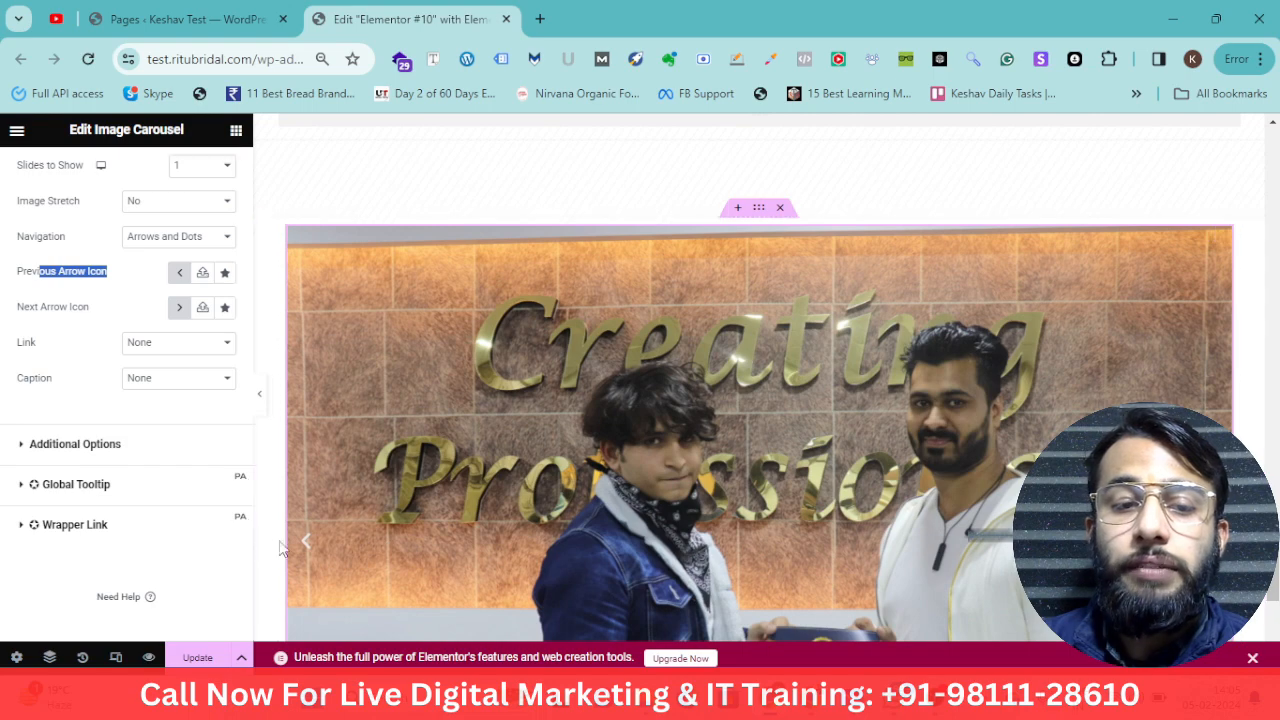
{"action": "left_click", "coordinate": [224, 273]}
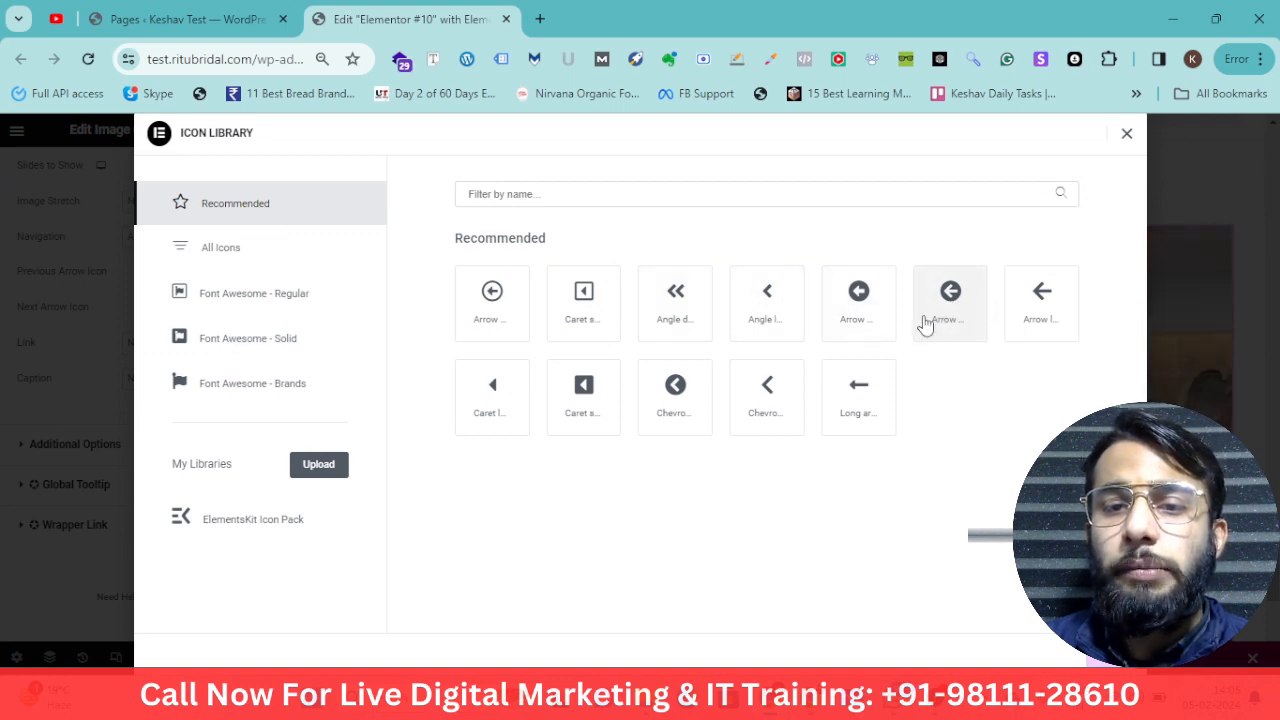
{"action": "left_click", "coordinate": [590, 402]}
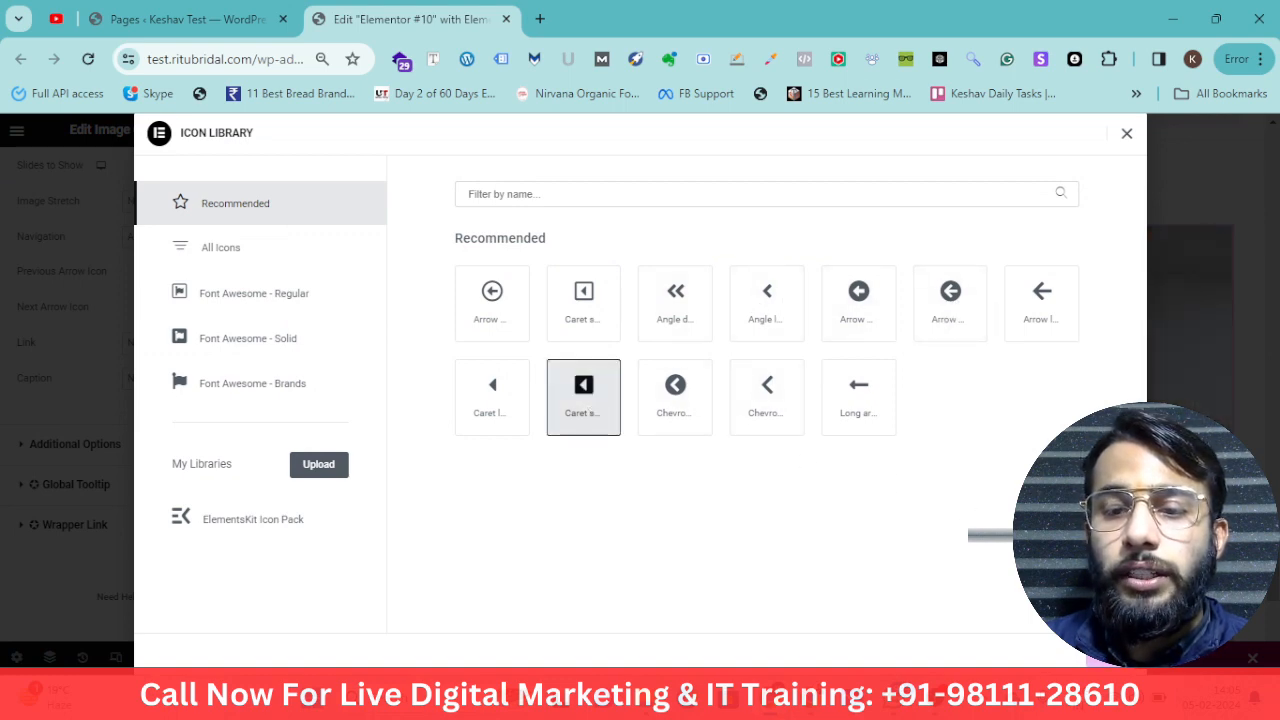
{"action": "left_click", "coordinate": [1108, 658]}
Choose the caret-square right icon from the icon library as the next arrow icon
{"action": "scroll", "coordinate": [378, 525], "scroll_direction": "down", "scroll_amount": 1}
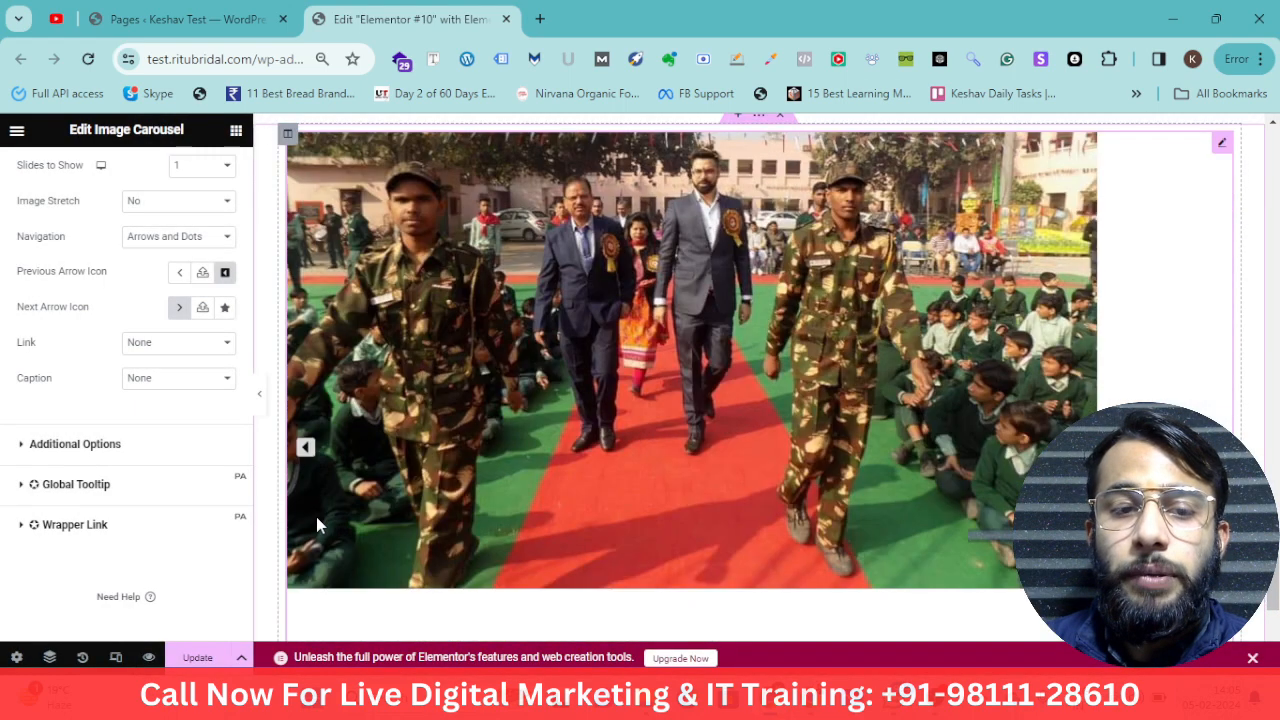
{"action": "left_click", "coordinate": [225, 308]}
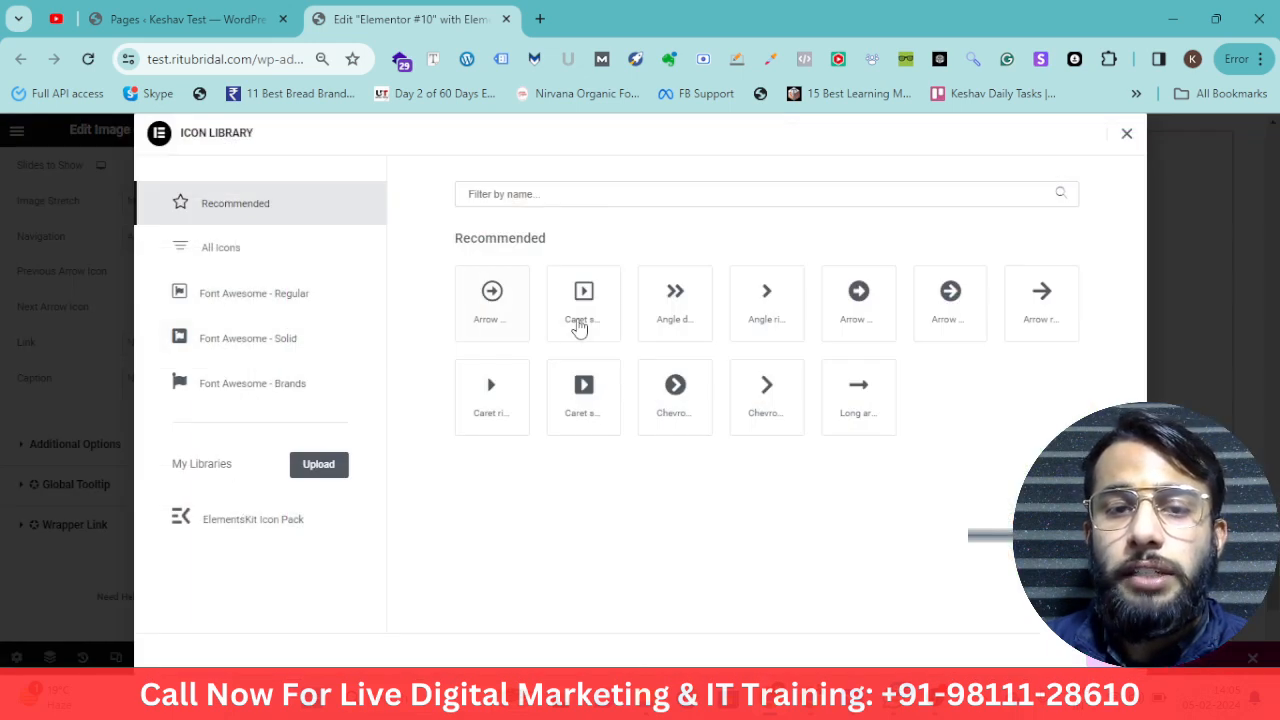
{"action": "left_click", "coordinate": [592, 318]}
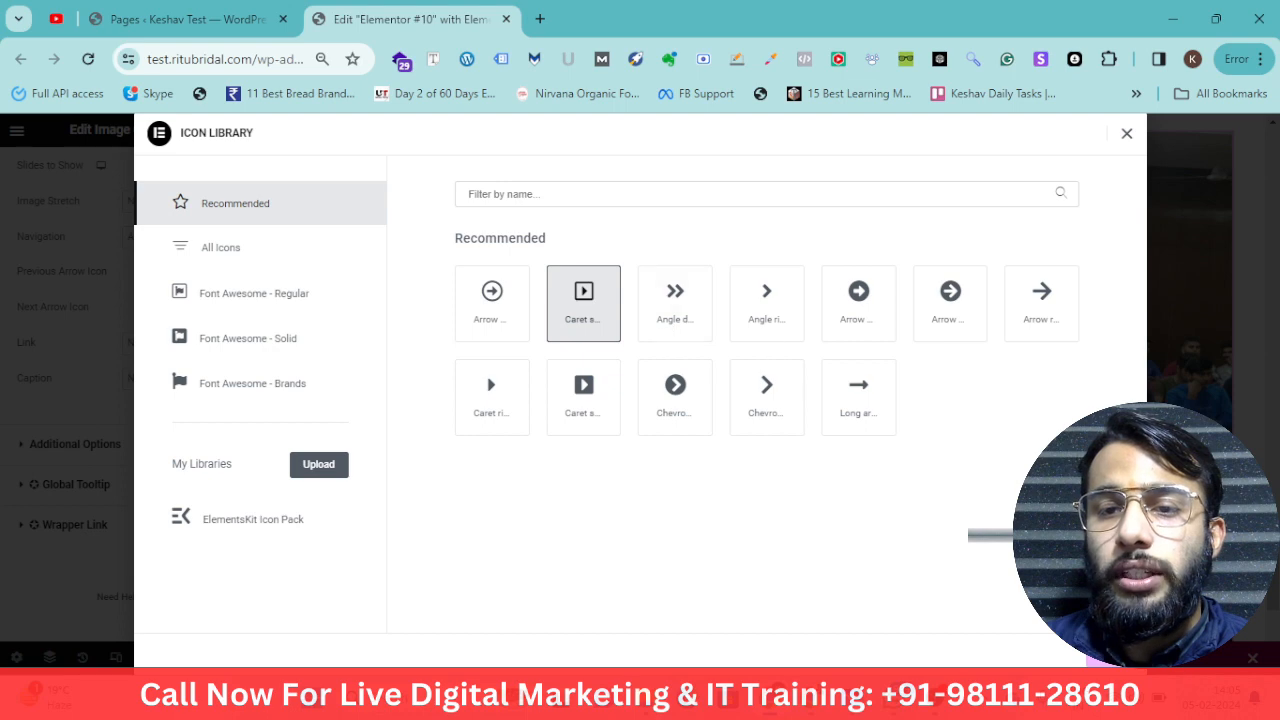
{"action": "left_click", "coordinate": [1108, 659]}
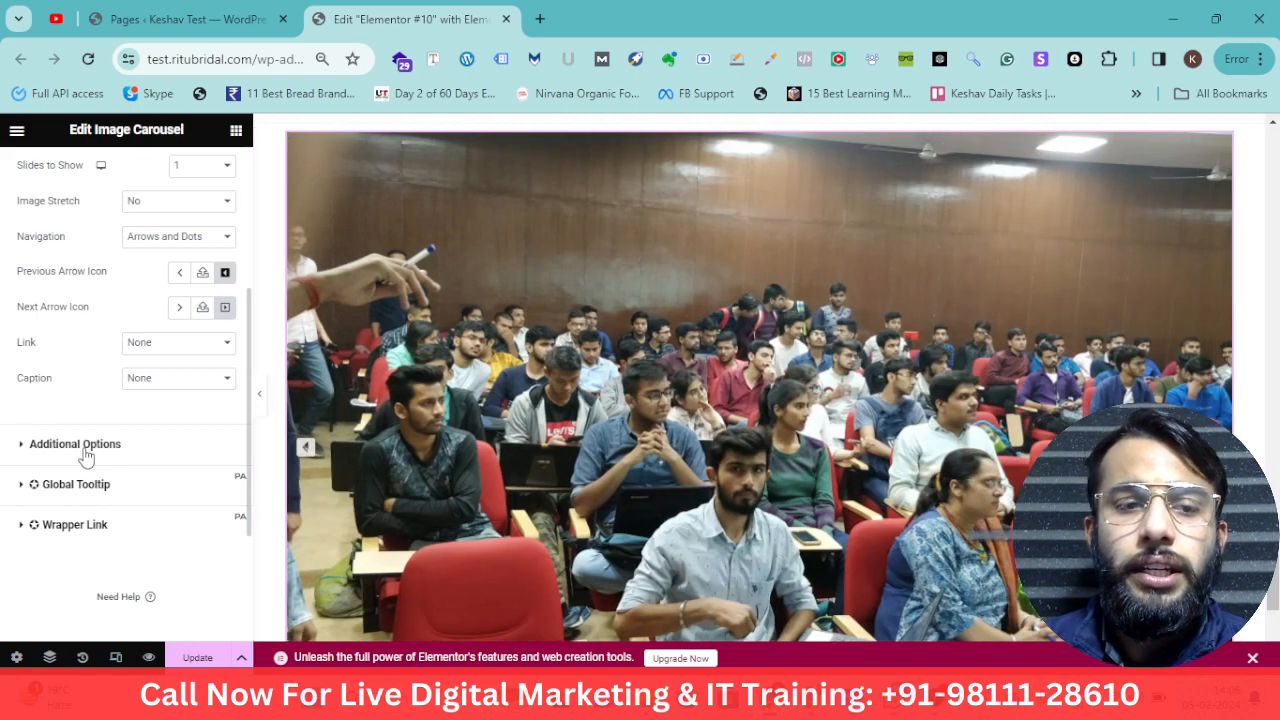
Open the additional options and turn Lazyload on
{"action": "left_click", "coordinate": [82, 448]}
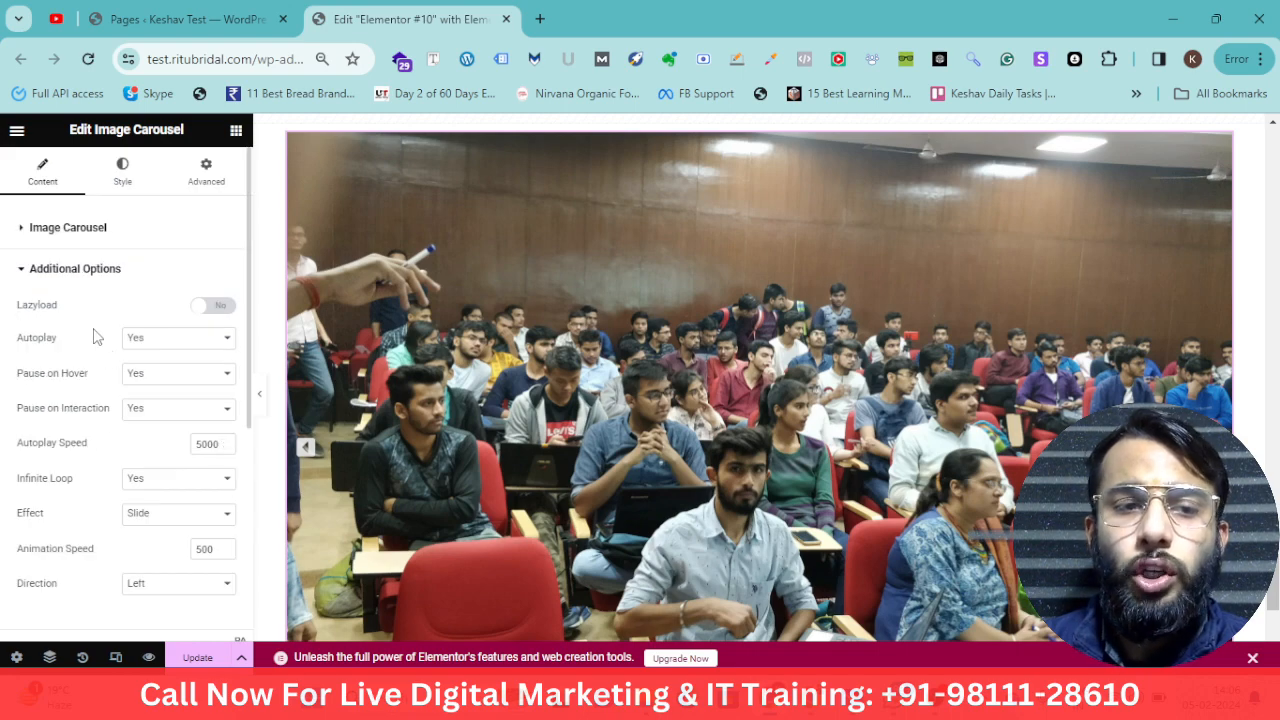
{"action": "left_click_drag", "start_coordinate": [82, 310], "coordinate": [16, 314]}
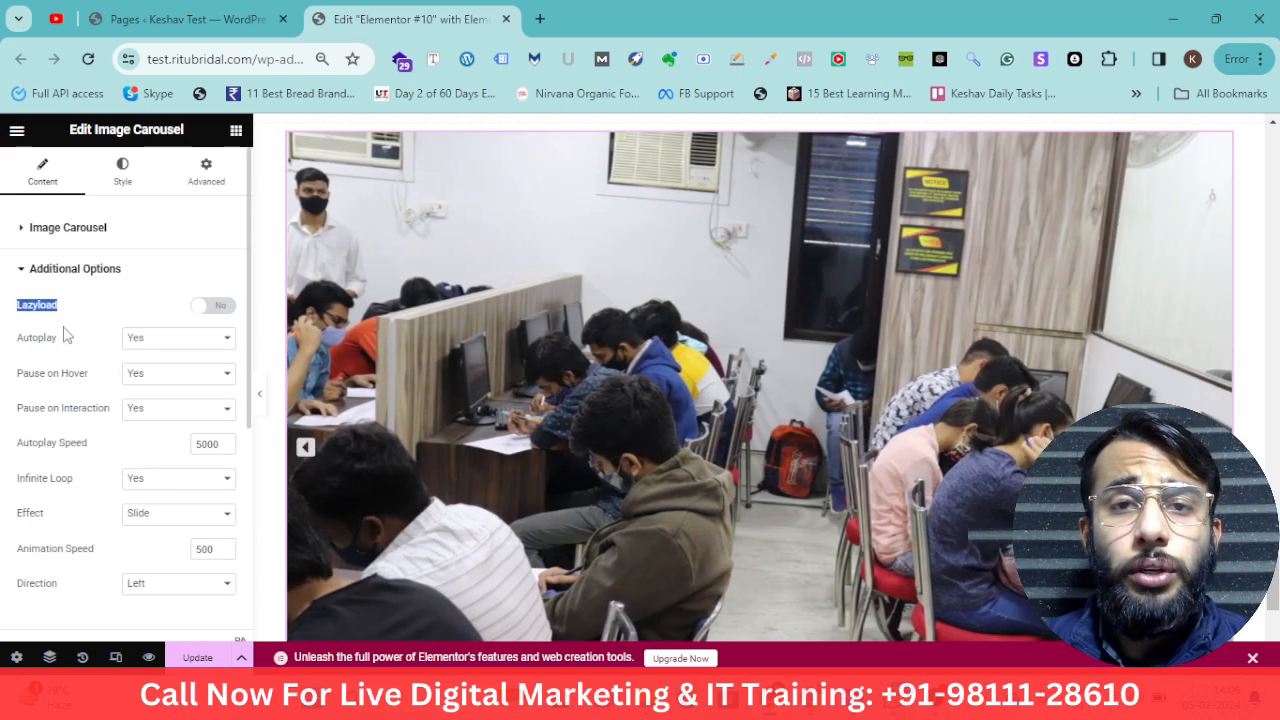
{"action": "left_click", "coordinate": [213, 308]}
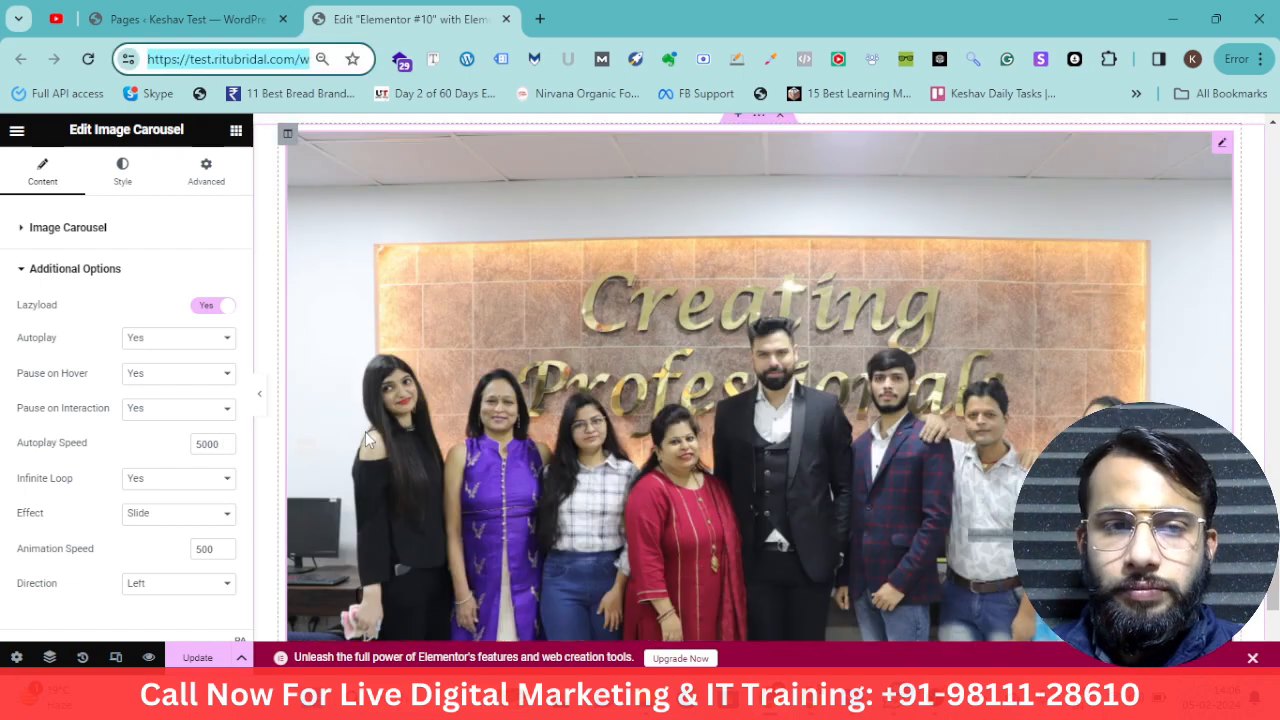
Set the autoplay speed to 4999
{"action": "left_click_drag", "start_coordinate": [94, 452], "coordinate": [35, 408]}
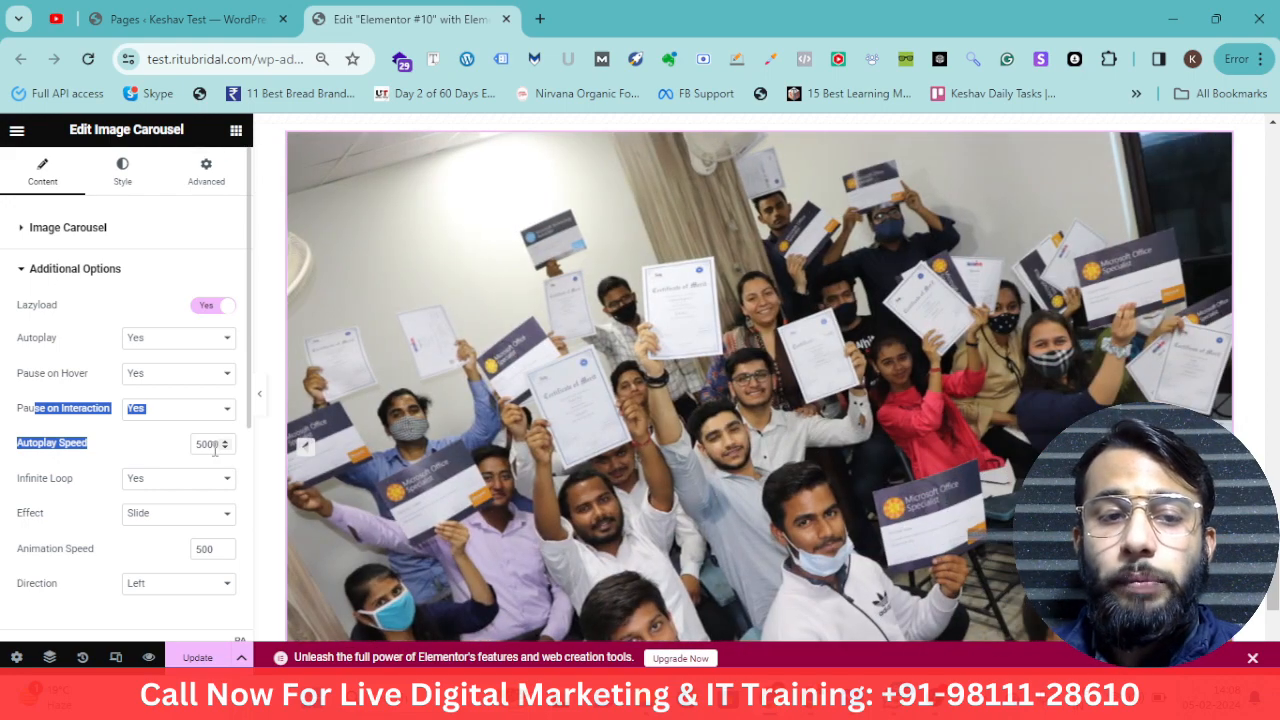
{"action": "double_click", "coordinate": [210, 444]}
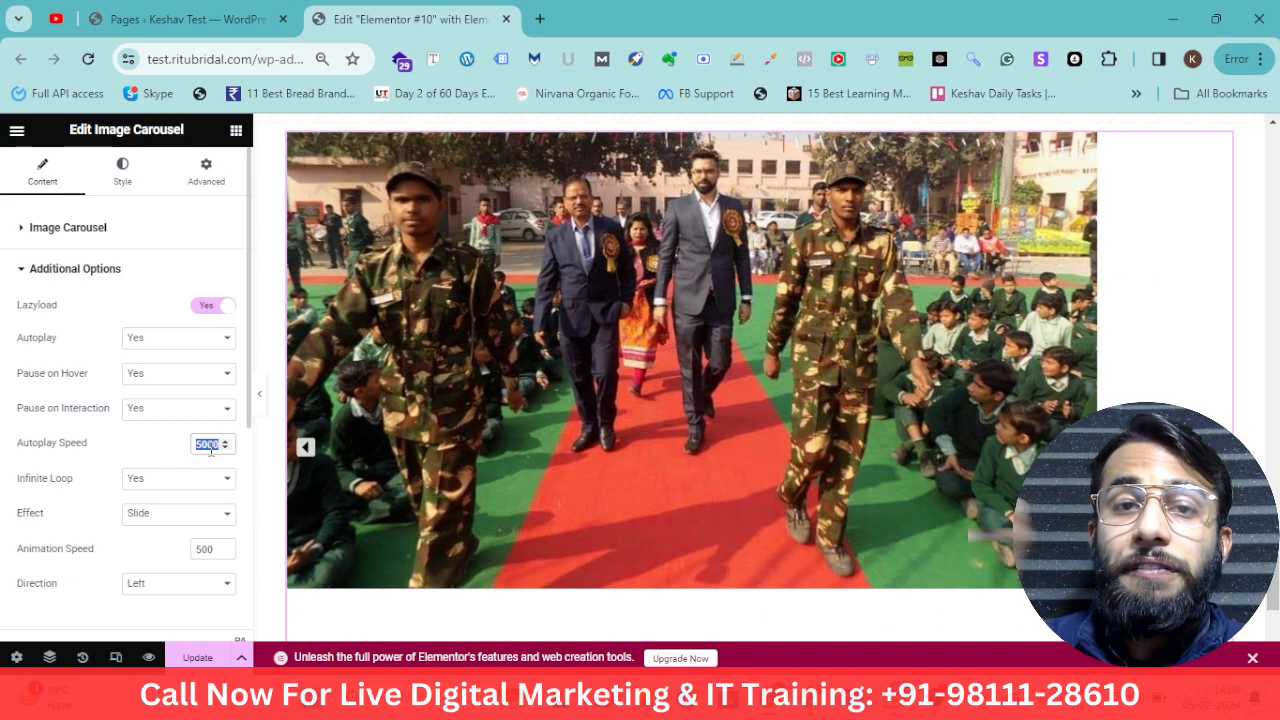
{"action": "left_click_drag", "start_coordinate": [95, 450], "coordinate": [65, 446]}
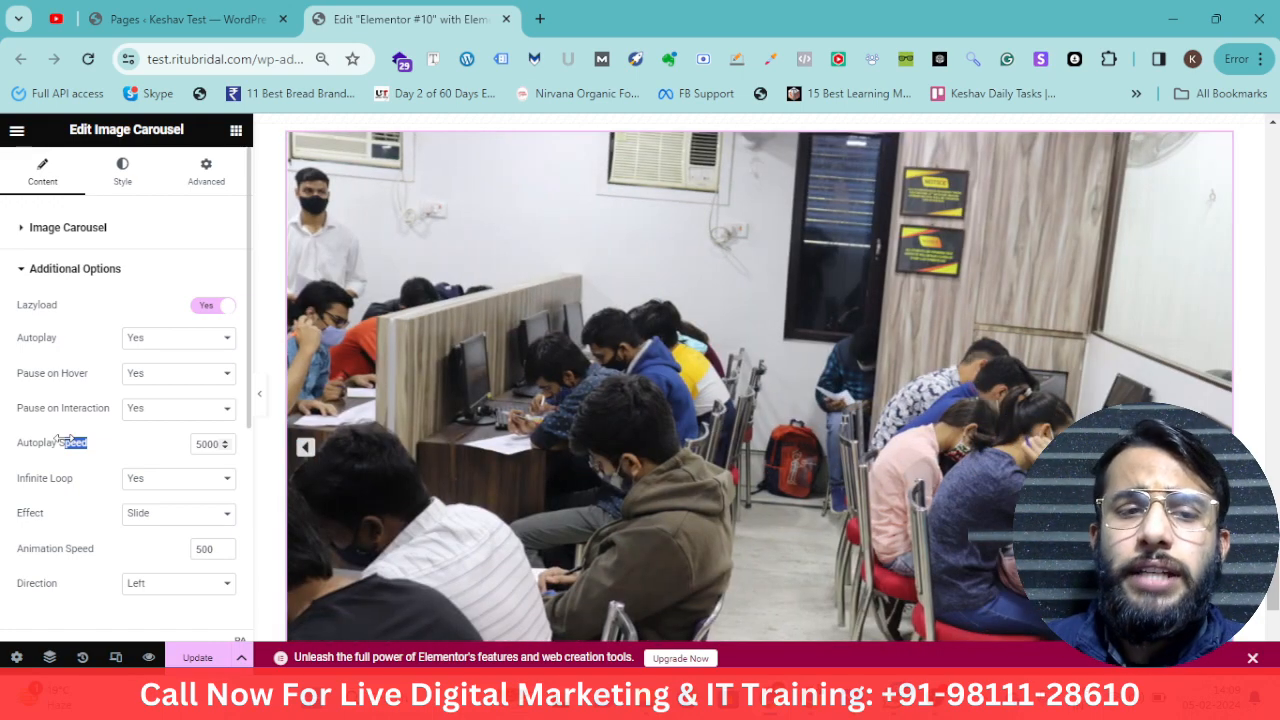
{"action": "left_click_drag", "start_coordinate": [90, 447], "coordinate": [85, 446]}
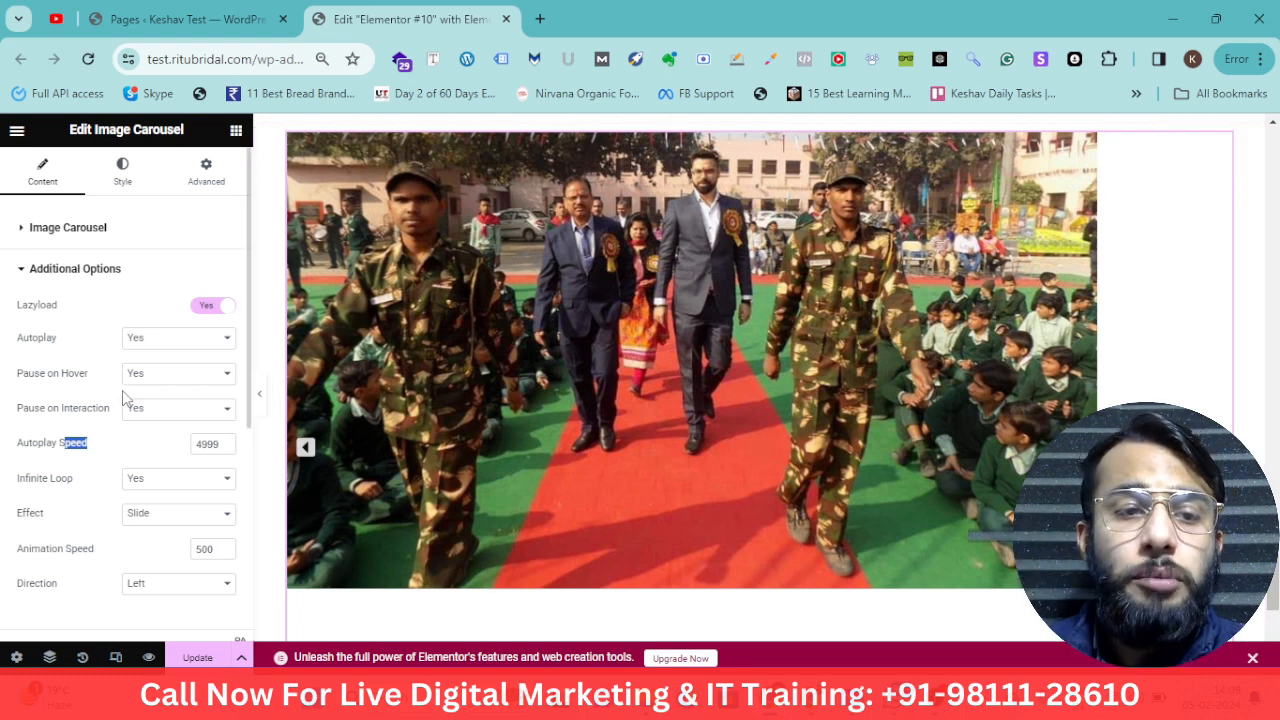
{"action": "left_click_drag", "start_coordinate": [4, 356], "coordinate": [118, 441]}
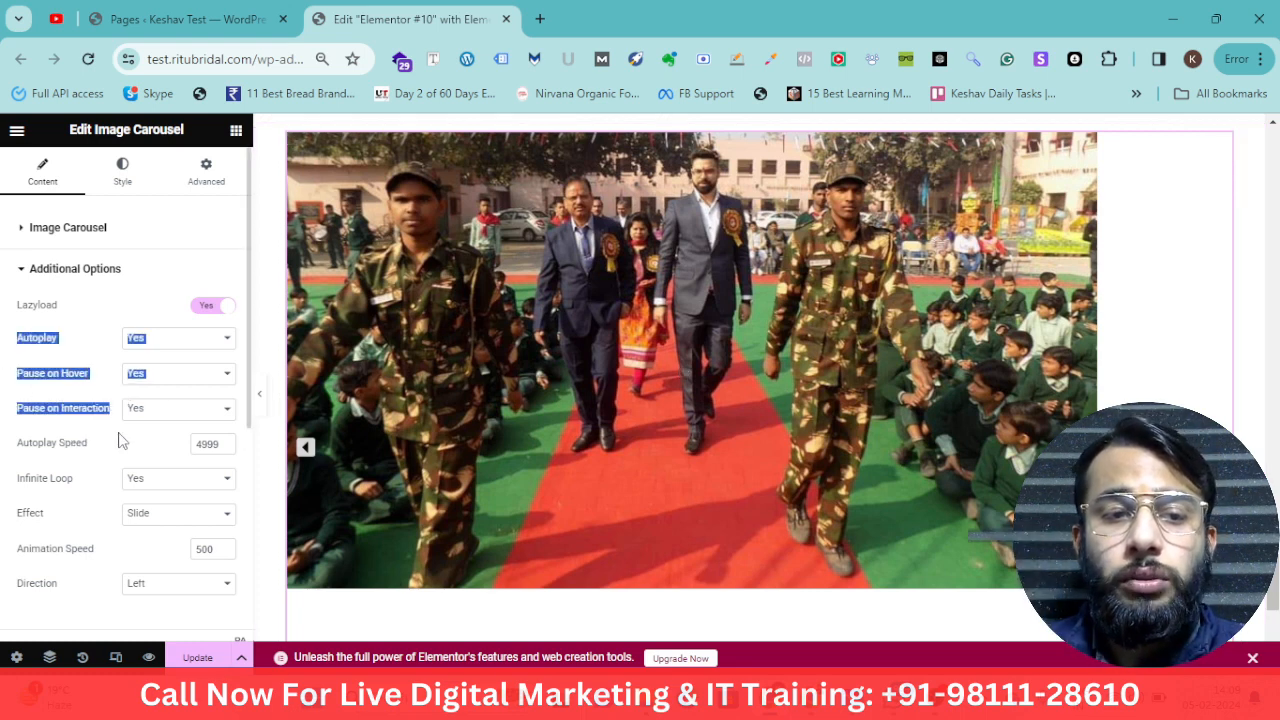
Set the navigation arrows' color to #E70000 in the style settings and try the previous arrow on the carousel
{"action": "scroll", "coordinate": [123, 446], "scroll_direction": "down", "scroll_amount": 1}
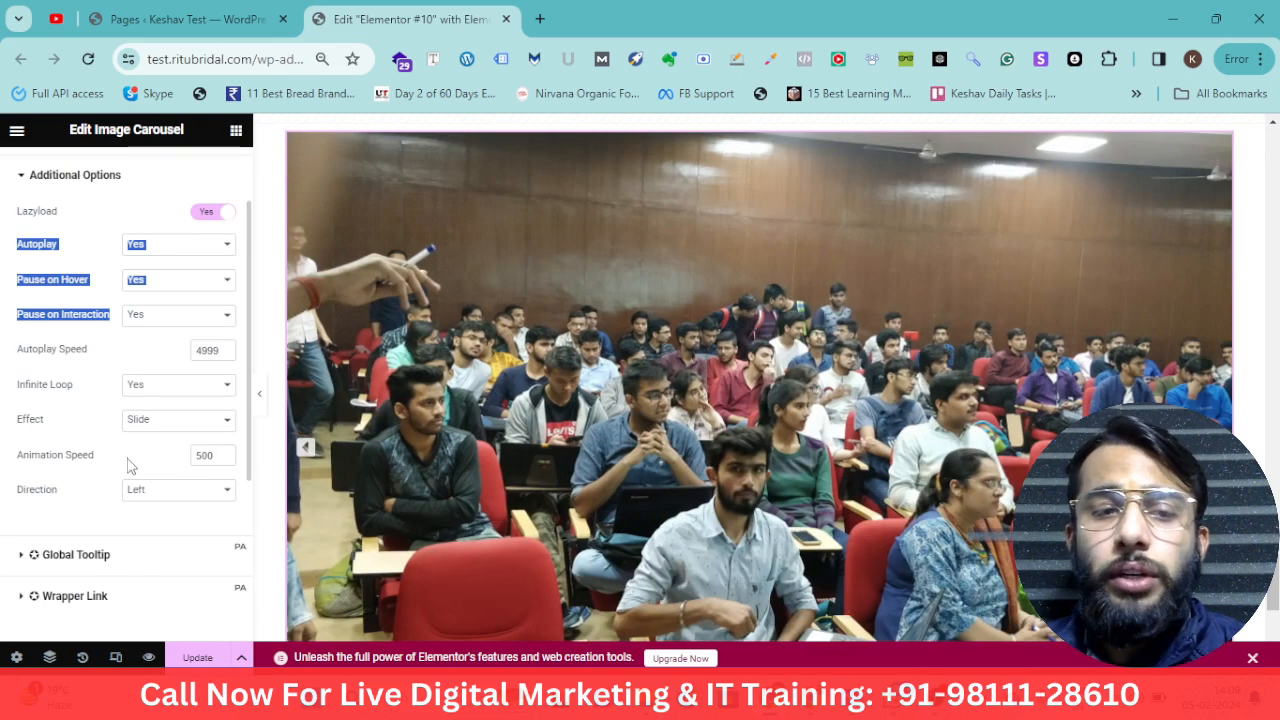
{"action": "scroll", "coordinate": [128, 465], "scroll_direction": "up", "scroll_amount": 1}
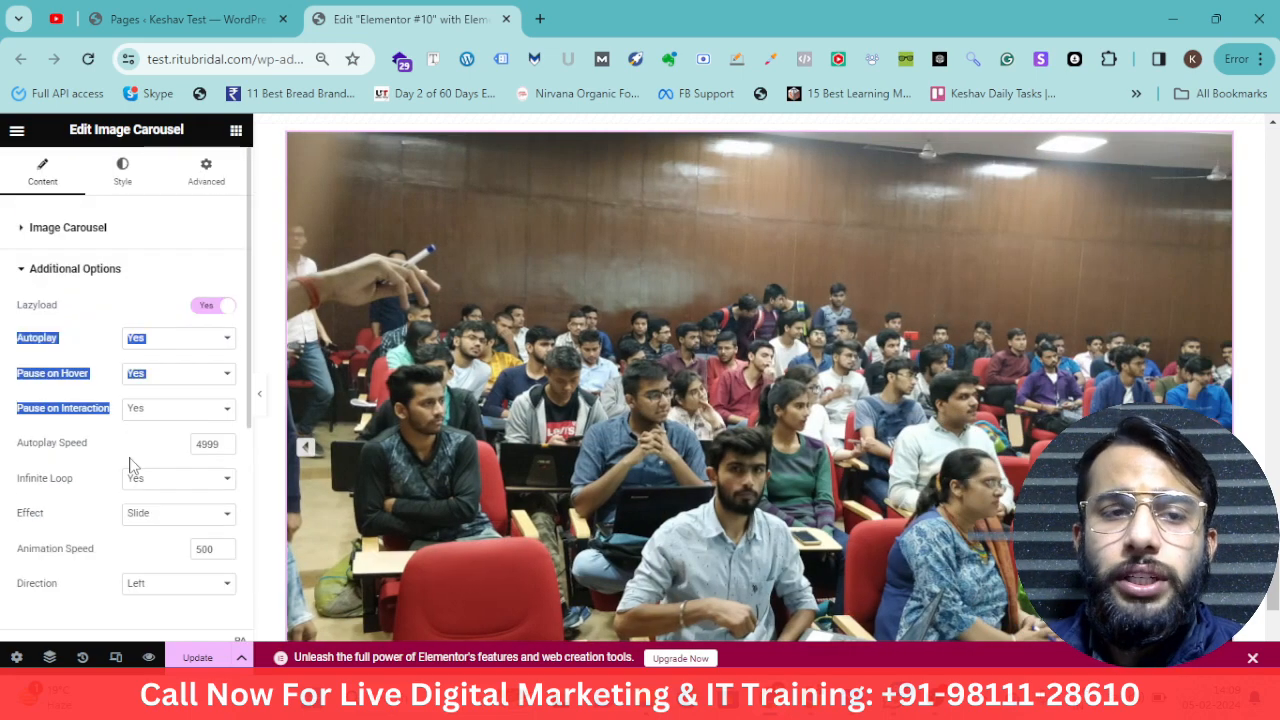
{"action": "left_click", "coordinate": [110, 178]}
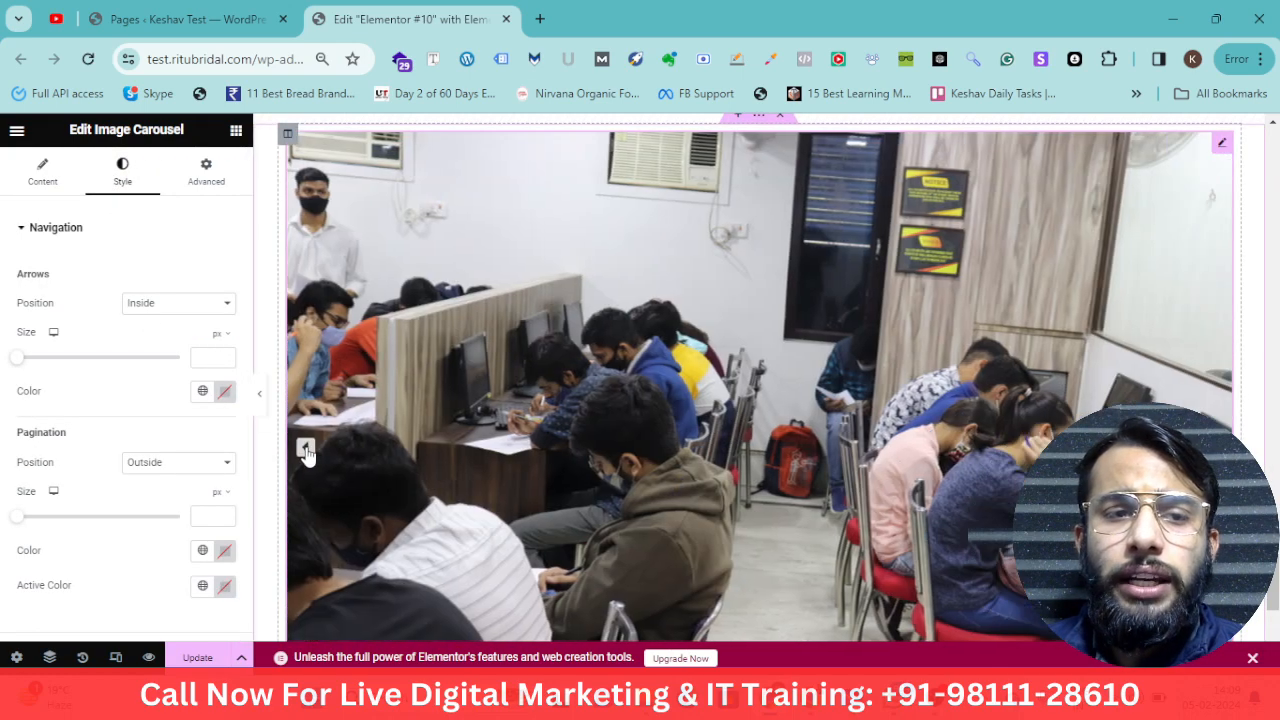
{"action": "left_click", "coordinate": [224, 391]}
{"action": "left_click_drag", "start_coordinate": [243, 517], "coordinate": [322, 472]}
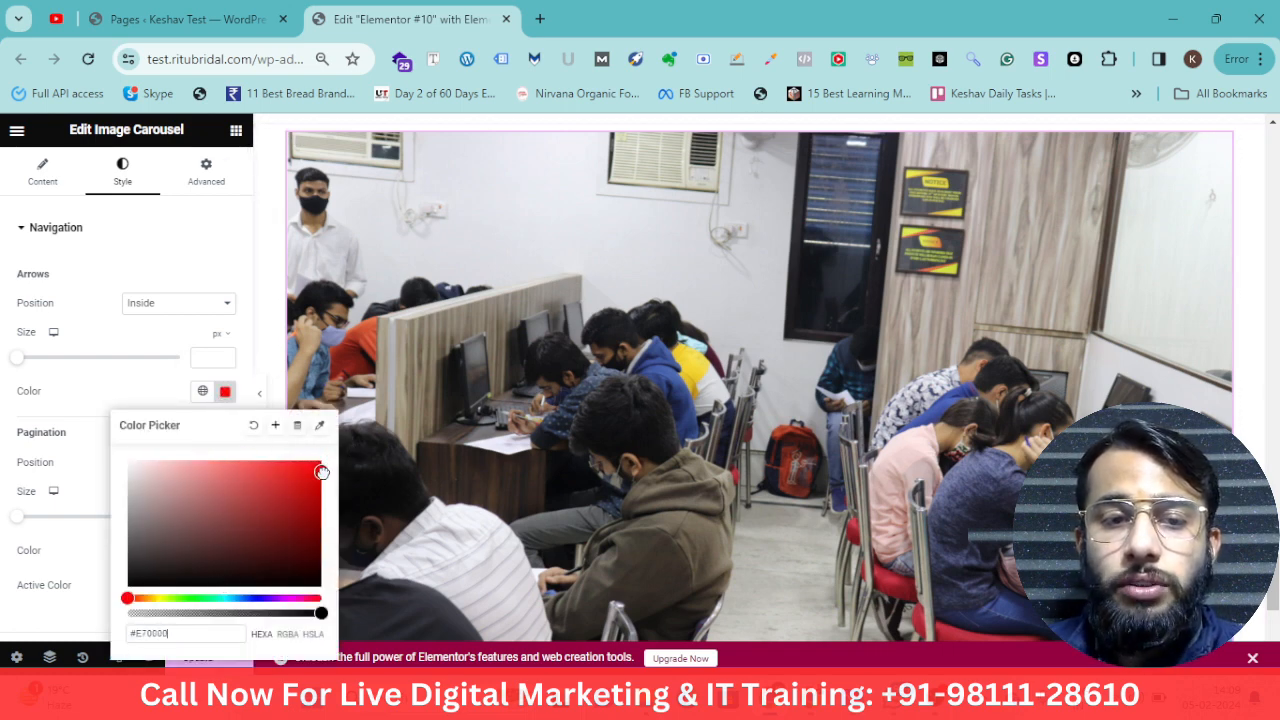
{"action": "left_click", "coordinate": [342, 480]}
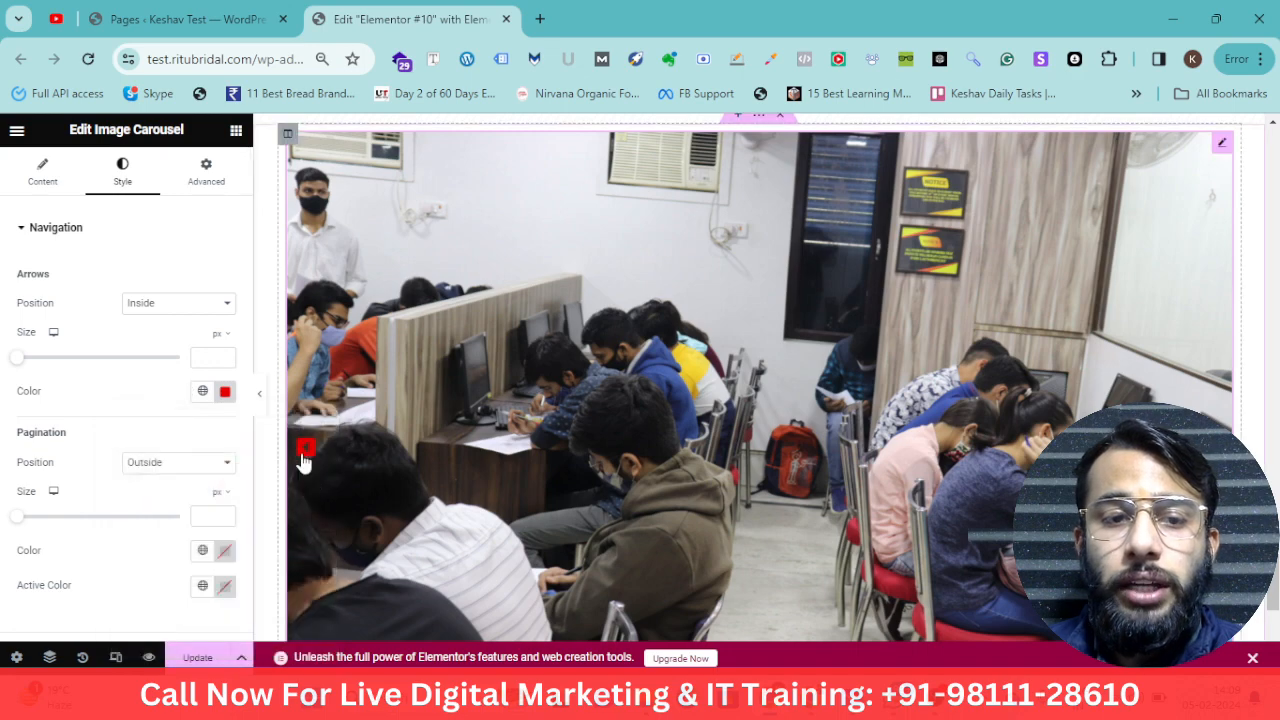
{"action": "left_click", "coordinate": [305, 452]}
{"action": "left_click", "coordinate": [305, 455]}
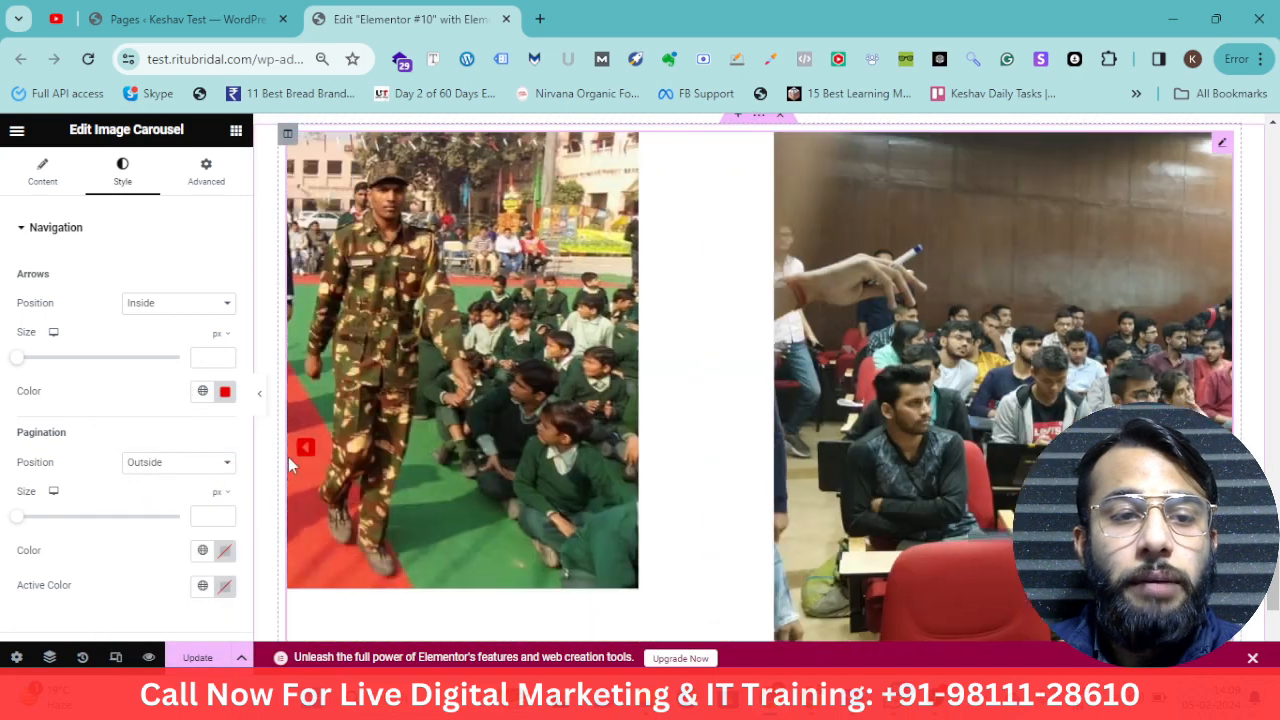
Set the pagination dots' color to #000000
{"action": "scroll", "coordinate": [700, 480], "scroll_direction": "down", "scroll_amount": 2}
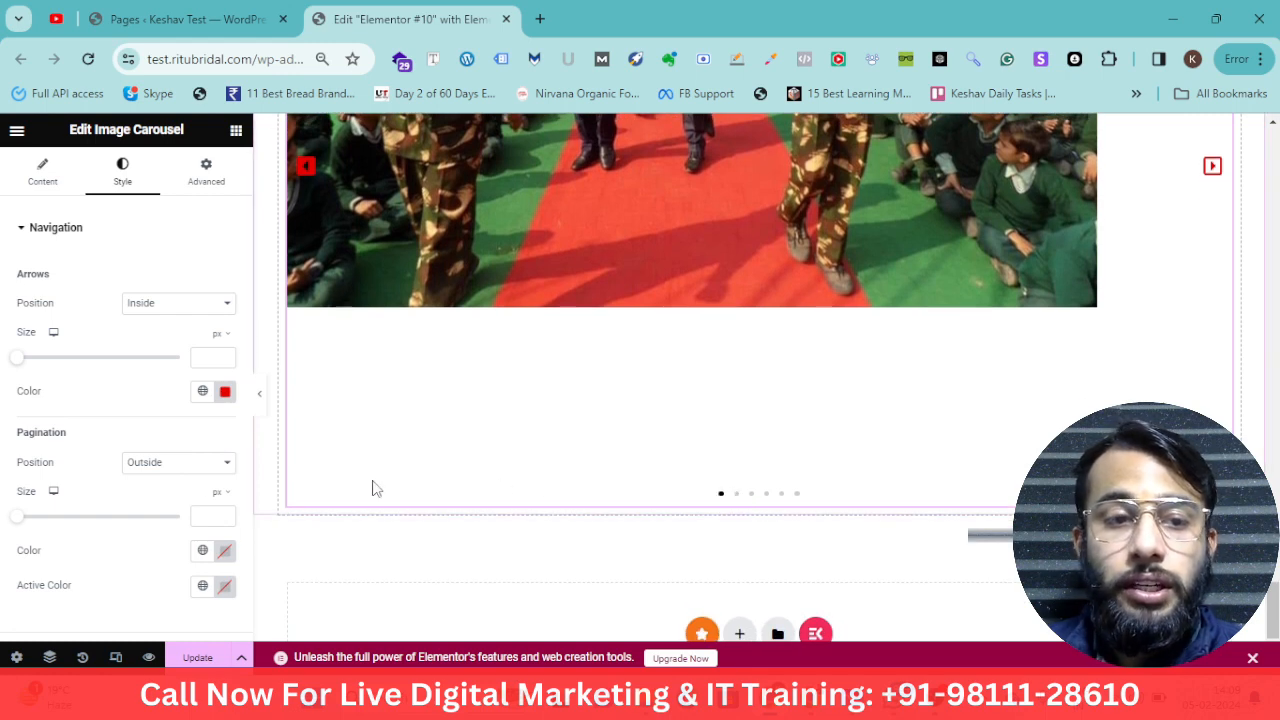
{"action": "scroll", "coordinate": [157, 443], "scroll_direction": "down", "scroll_amount": 1}
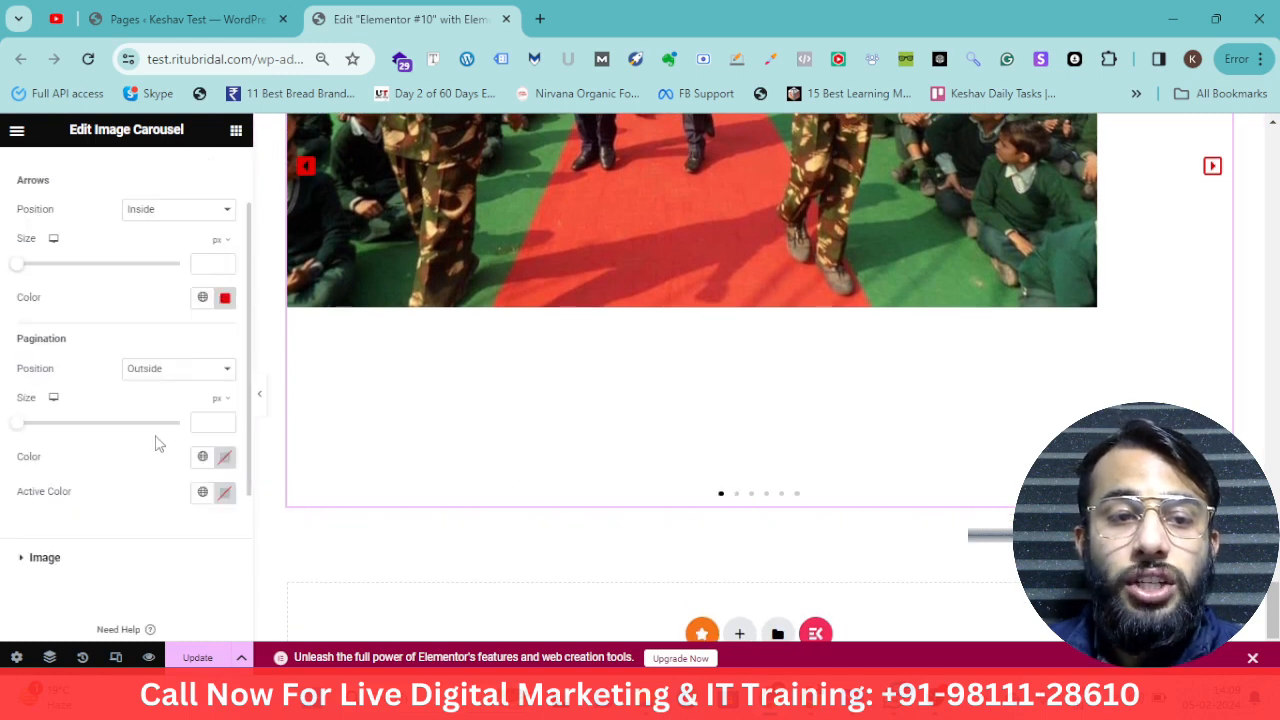
{"action": "left_click", "coordinate": [224, 459]}
{"action": "left_click_drag", "start_coordinate": [260, 332], "coordinate": [337, 394]}
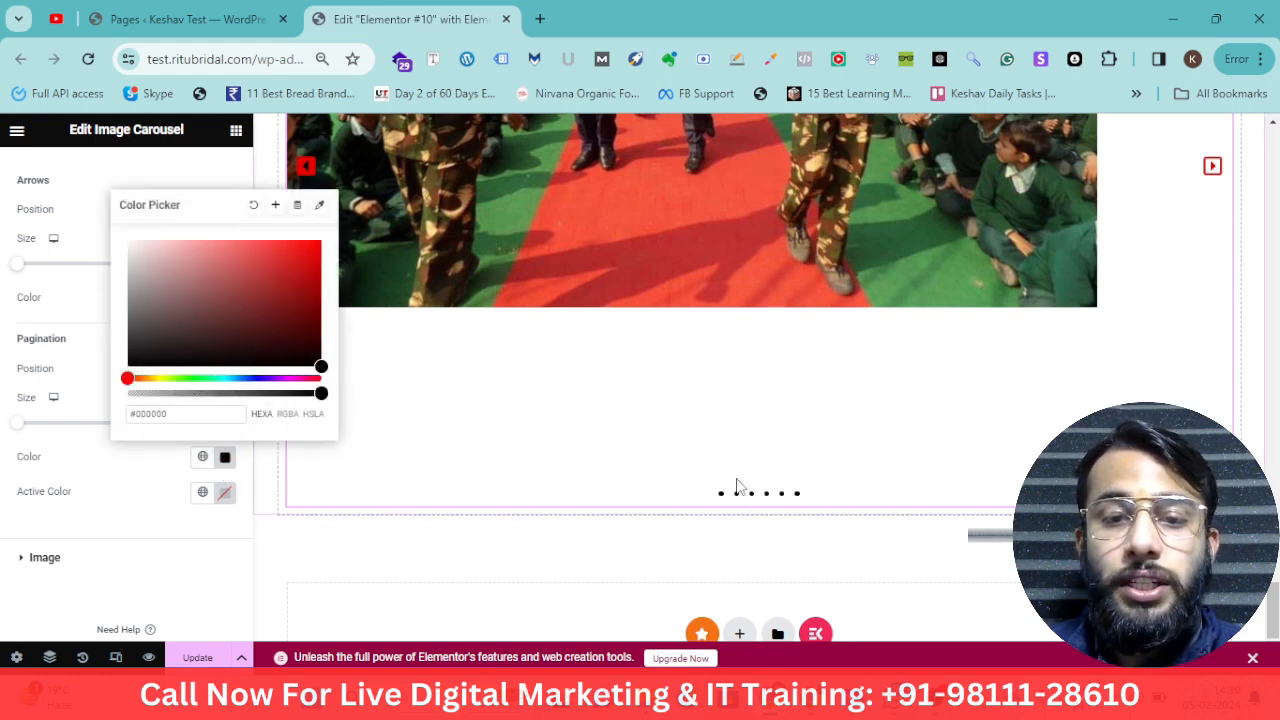
{"action": "left_click", "coordinate": [132, 487]}
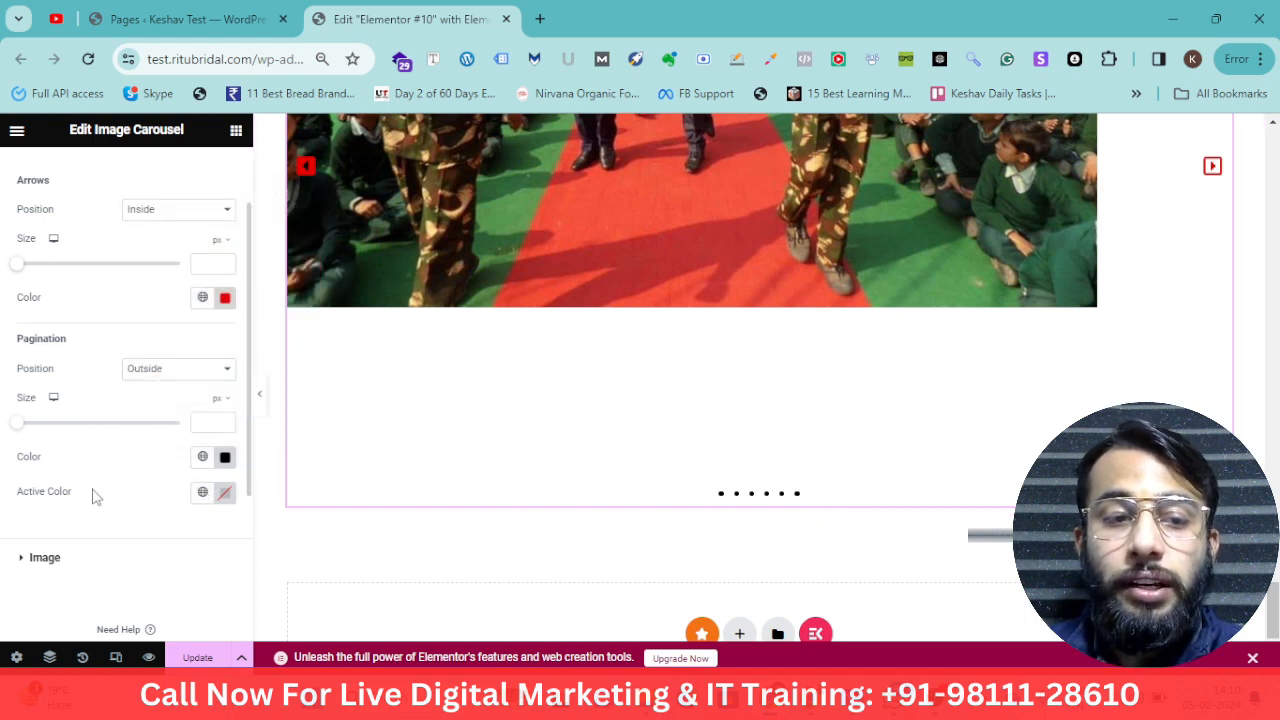
Set the pagination dots' active color to red
{"action": "left_click_drag", "start_coordinate": [94, 491], "coordinate": [23, 491]}
{"action": "left_click", "coordinate": [225, 497]}
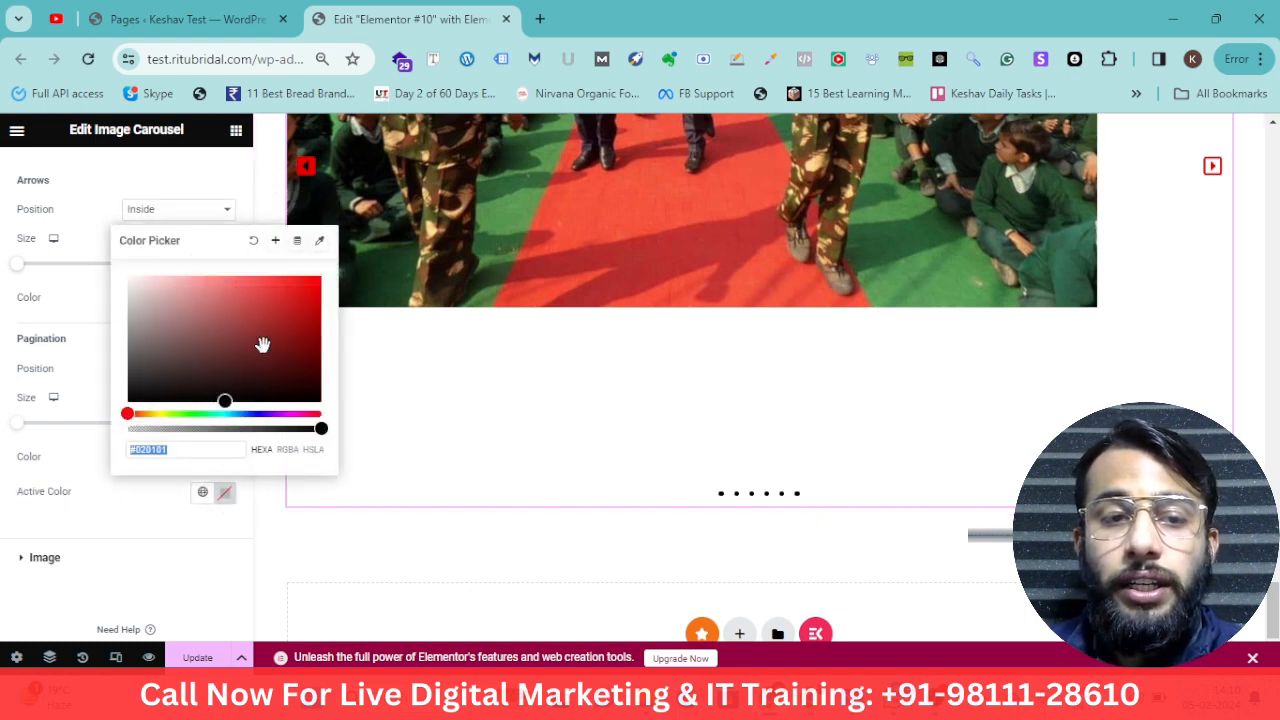
{"action": "left_click", "coordinate": [322, 276]}
{"action": "left_click", "coordinate": [147, 504]}
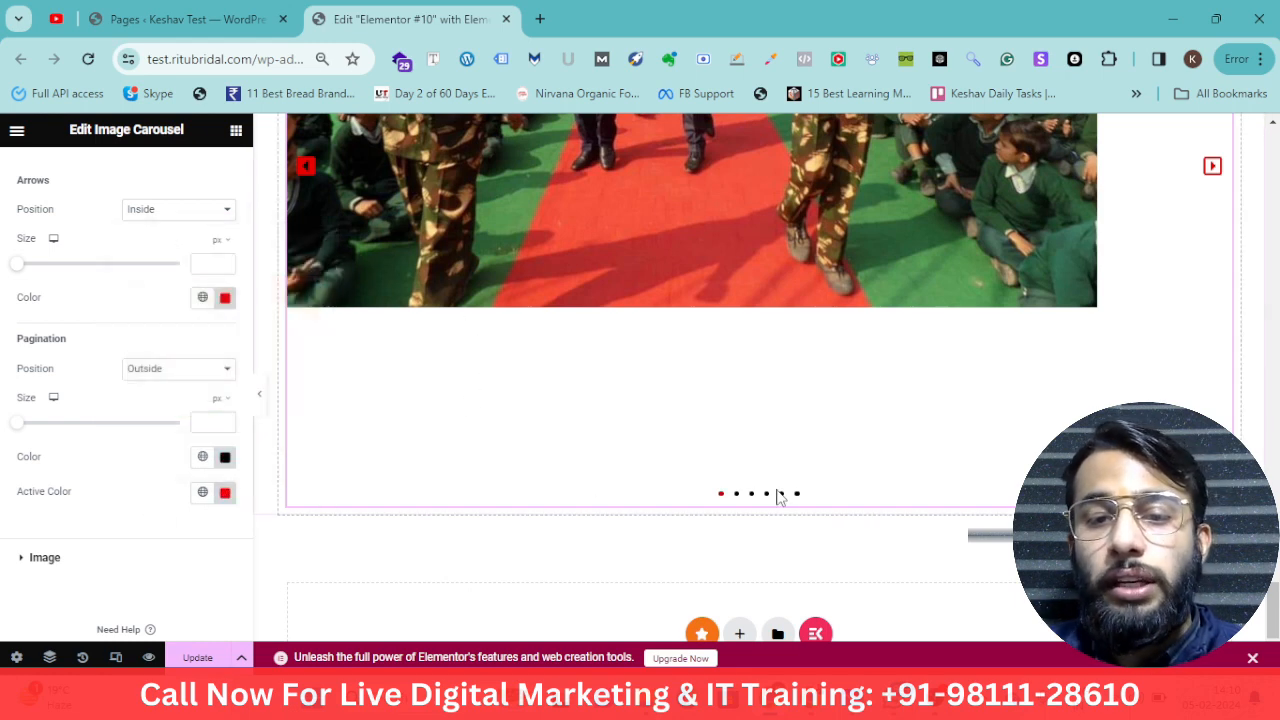
Try placing the pagination dots Inside the carousel and preview the result
{"action": "scroll", "coordinate": [778, 494], "scroll_direction": "up", "scroll_amount": 5}
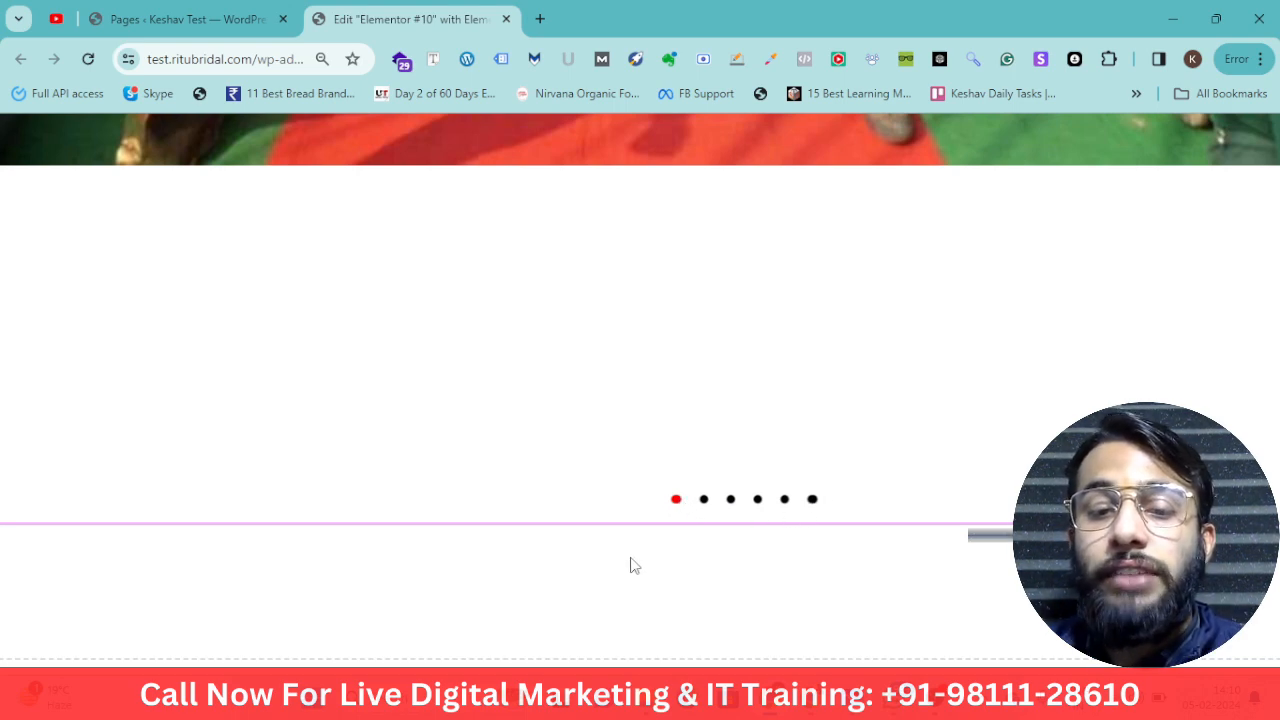
{"action": "scroll", "coordinate": [641, 531], "scroll_direction": "down", "scroll_amount": 5}
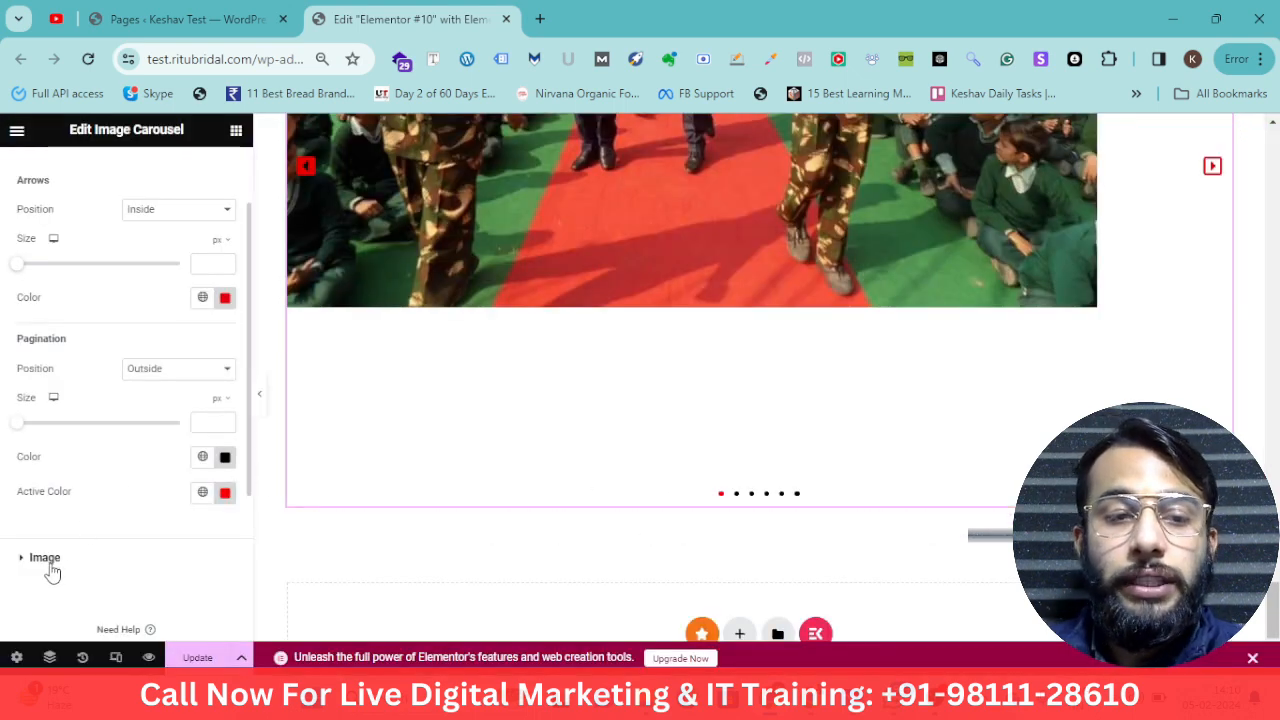
{"action": "left_click", "coordinate": [177, 370]}
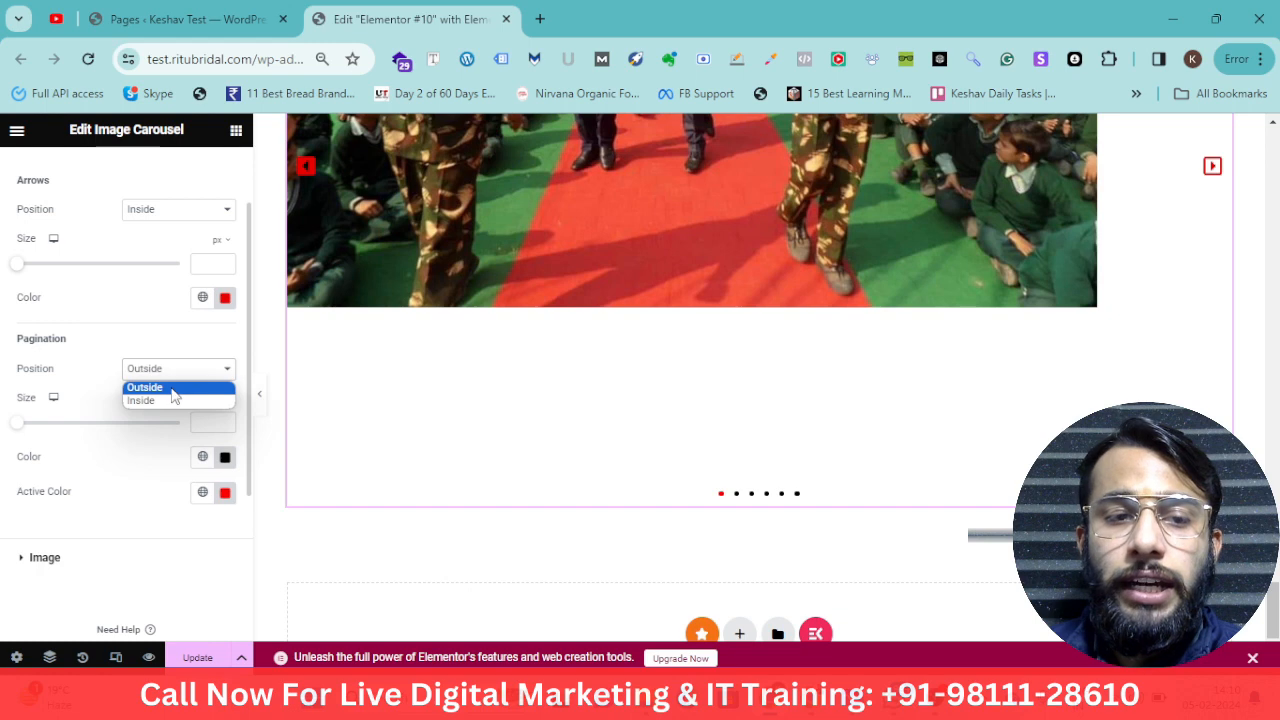
{"action": "left_click", "coordinate": [170, 401]}
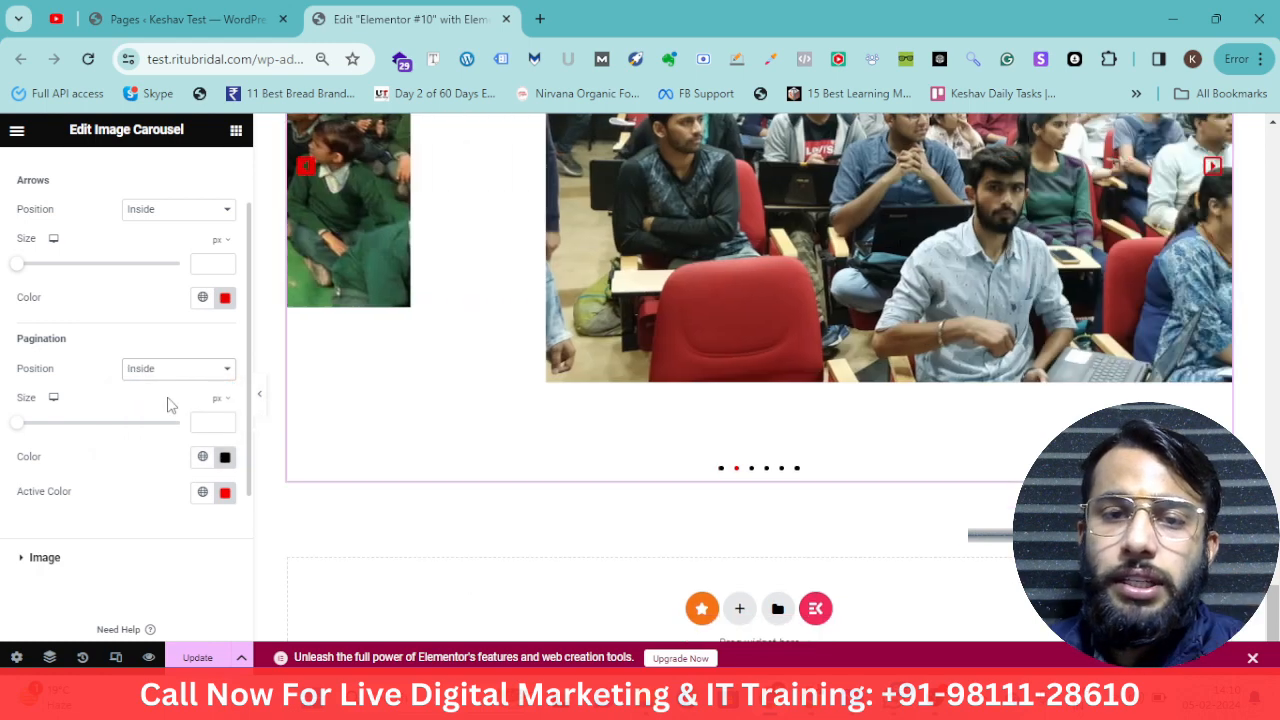
{"action": "left_click", "coordinate": [180, 370]}
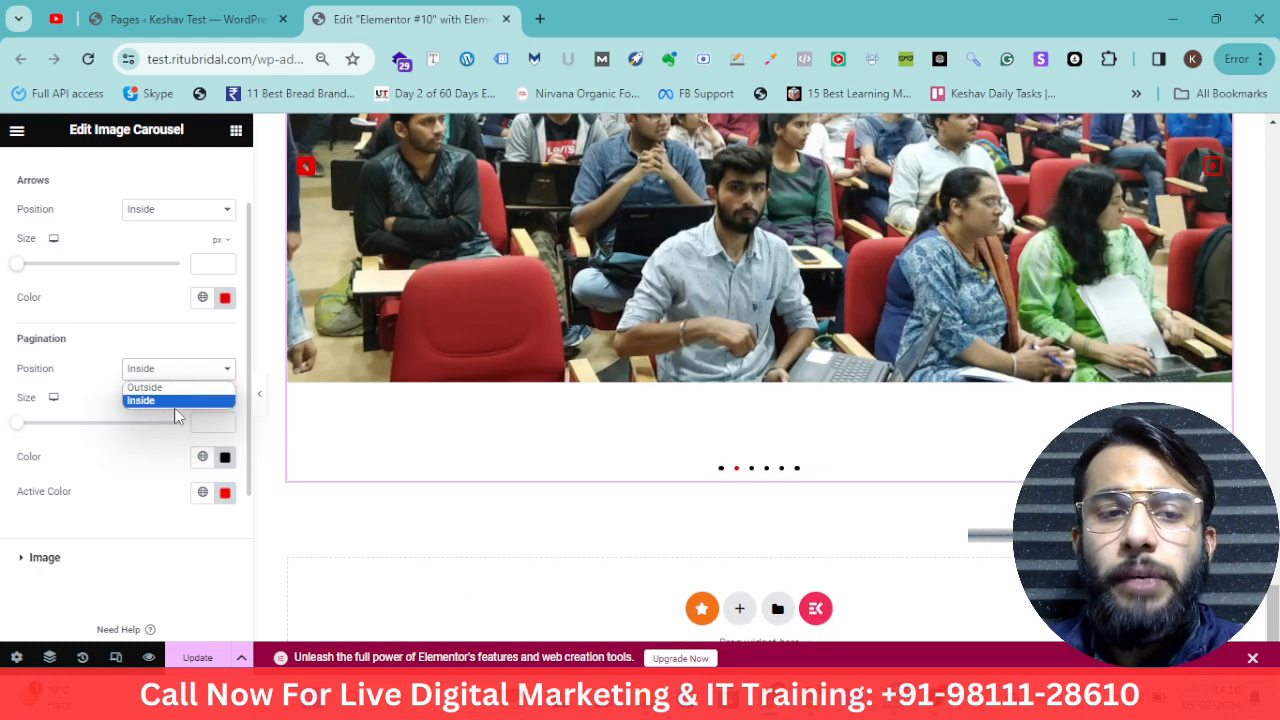
{"action": "left_click", "coordinate": [180, 401]}
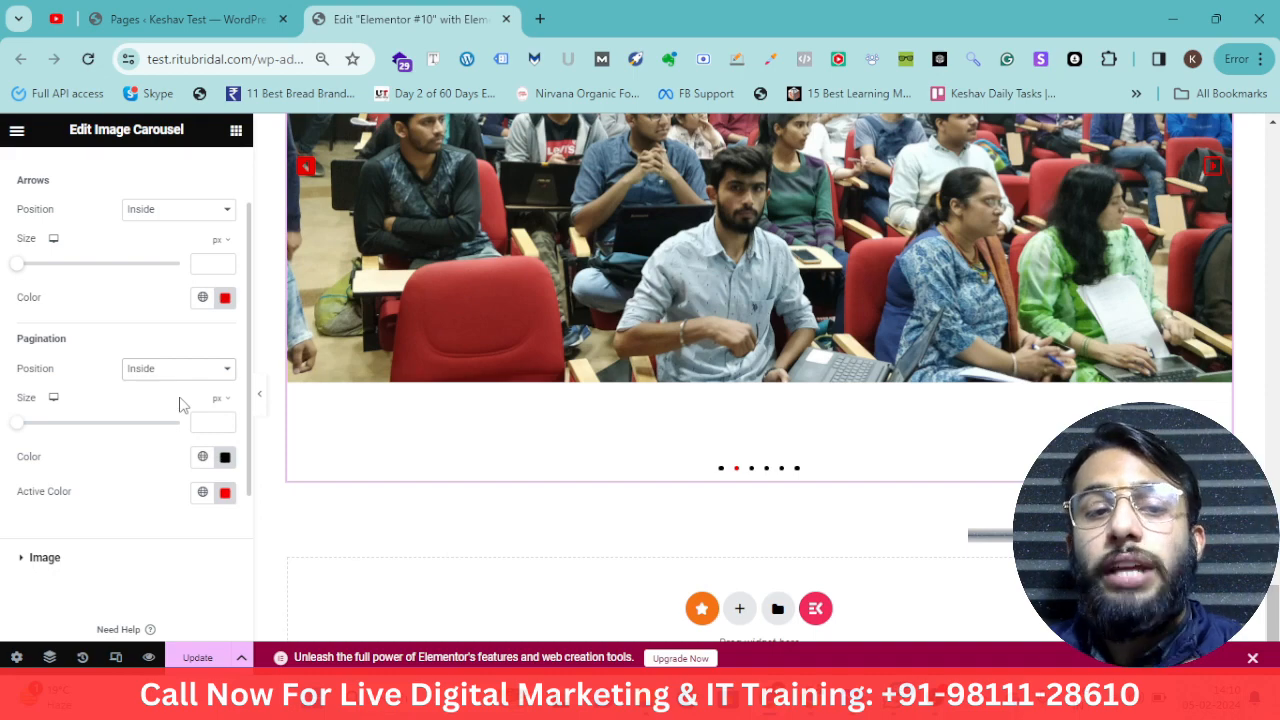
{"action": "left_click", "coordinate": [190, 371]}
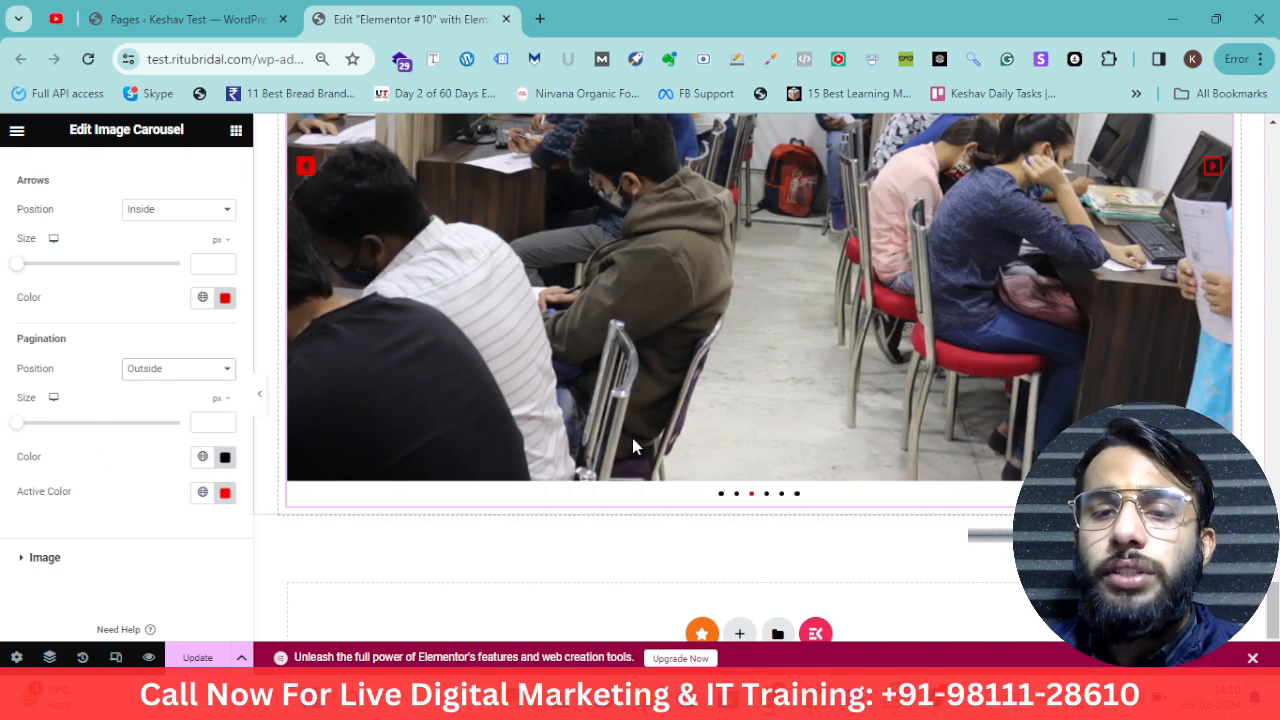
Compare the Inside pagination position on the carousel, then set the pagination position back to Outside
{"action": "left_click", "coordinate": [160, 370]}
{"action": "left_click", "coordinate": [166, 401]}
{"action": "scroll", "coordinate": [770, 470], "scroll_direction": "down", "scroll_amount": 1}
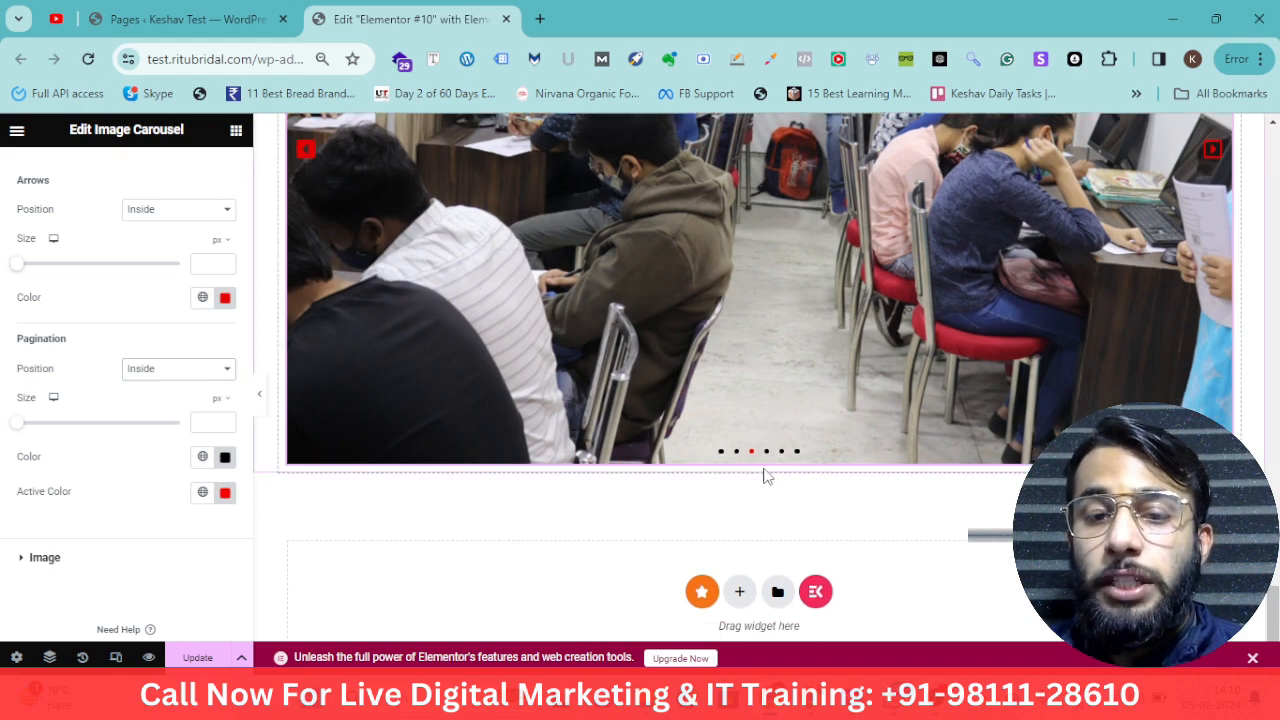
{"action": "scroll", "coordinate": [808, 413], "scroll_direction": "up", "scroll_amount": 5}
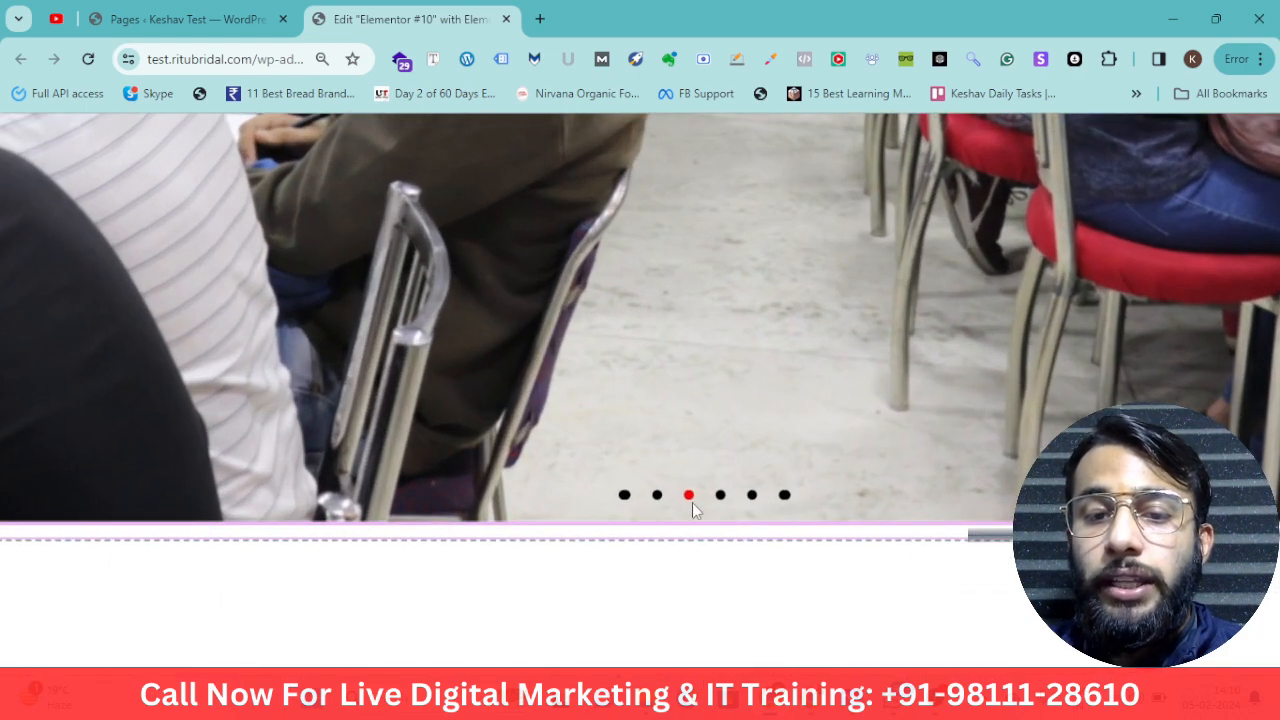
{"action": "scroll", "coordinate": [762, 503], "scroll_direction": "down", "scroll_amount": 5}
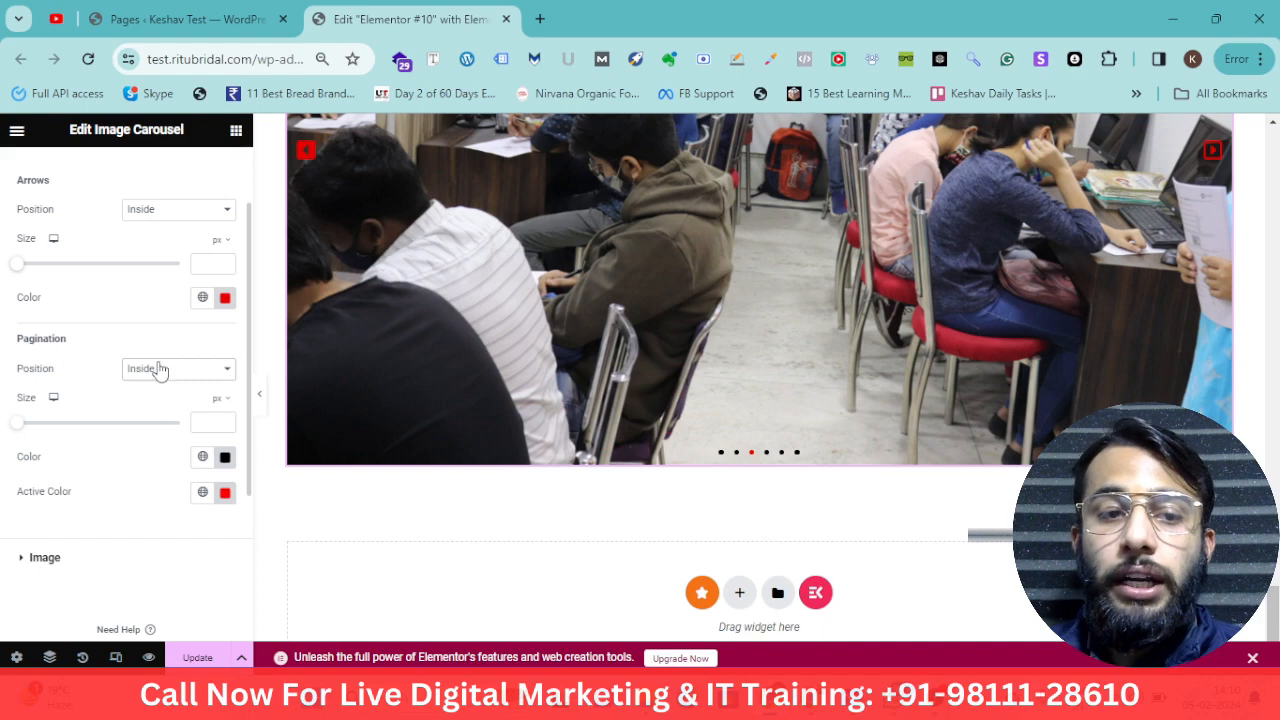
{"action": "left_click", "coordinate": [157, 368]}
{"action": "left_click", "coordinate": [166, 388]}
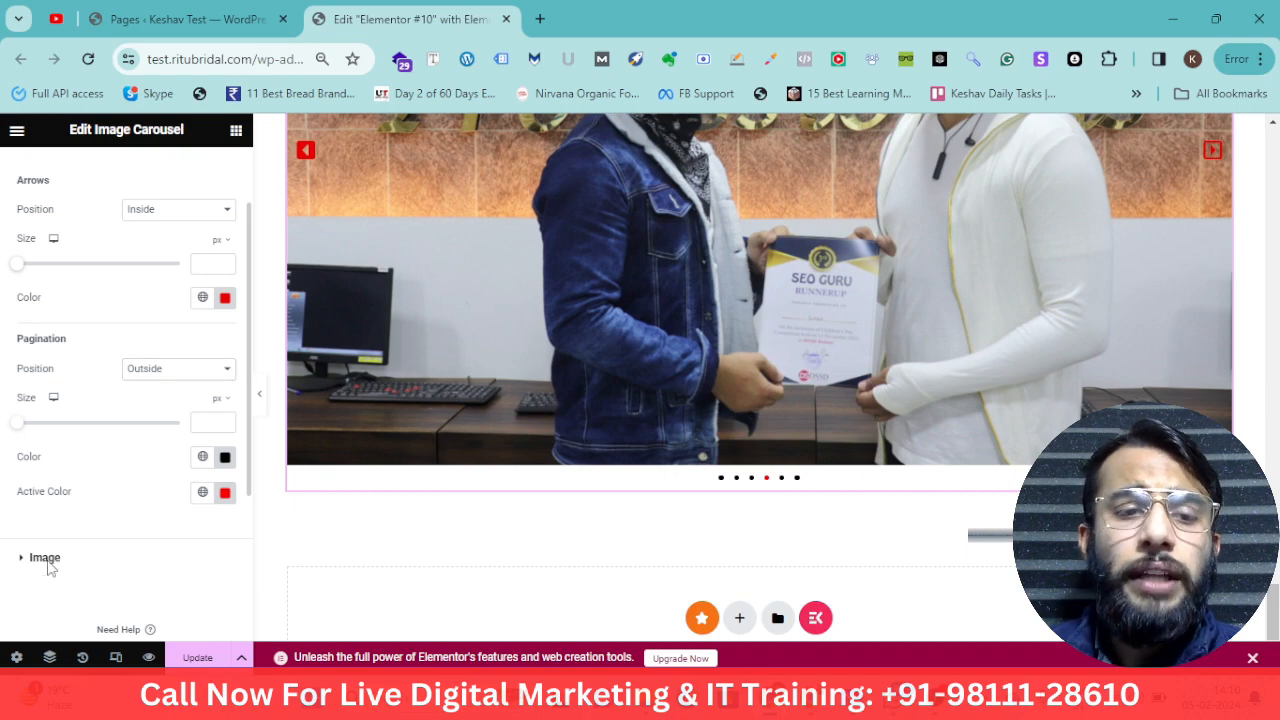
Set the carousel image border type to Solid
{"action": "left_click", "coordinate": [45, 562]}
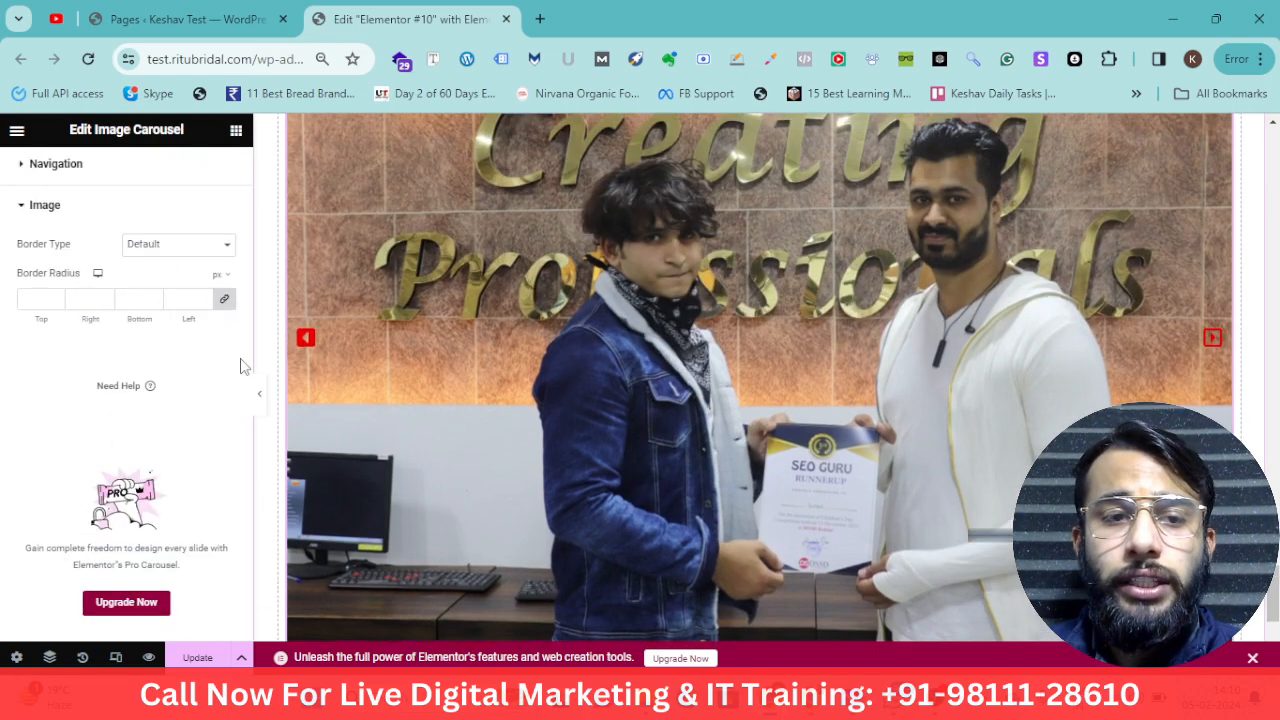
{"action": "left_click", "coordinate": [164, 246]}
{"action": "left_click", "coordinate": [166, 290]}
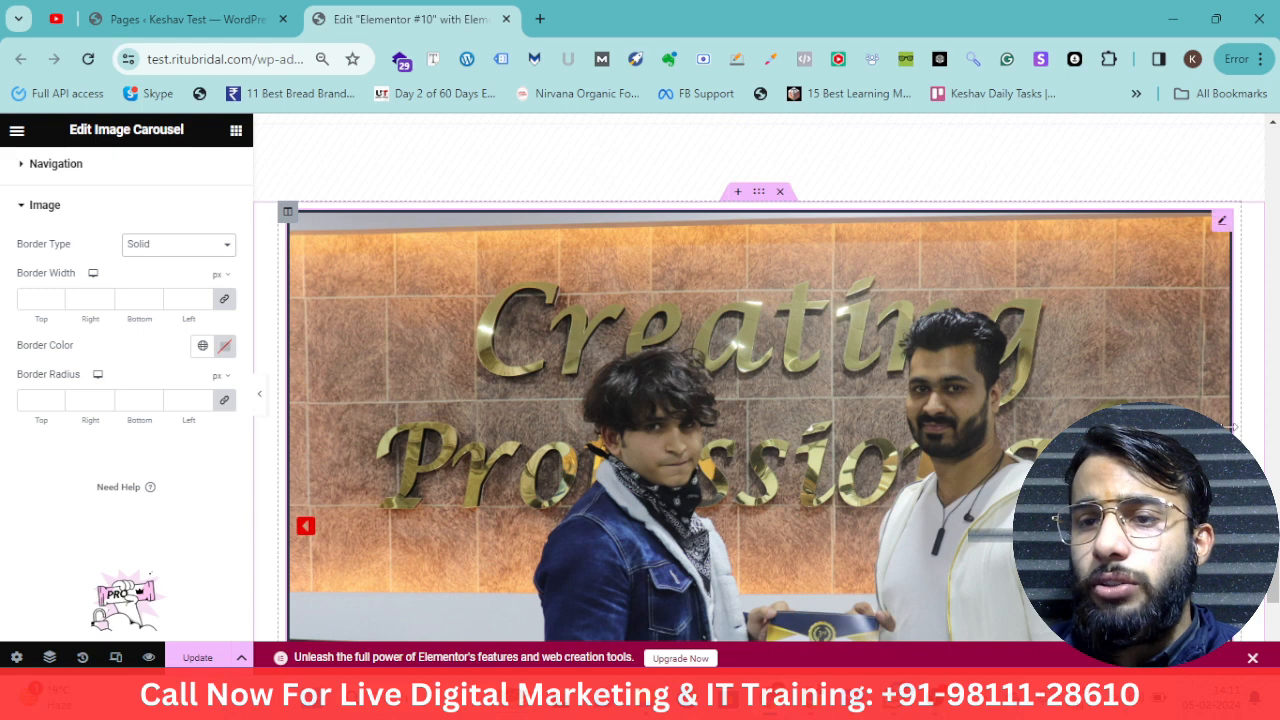
Set the carousel's entrance animation to Fade In under motion effects
{"action": "scroll", "coordinate": [205, 443], "scroll_direction": "up", "scroll_amount": 1}
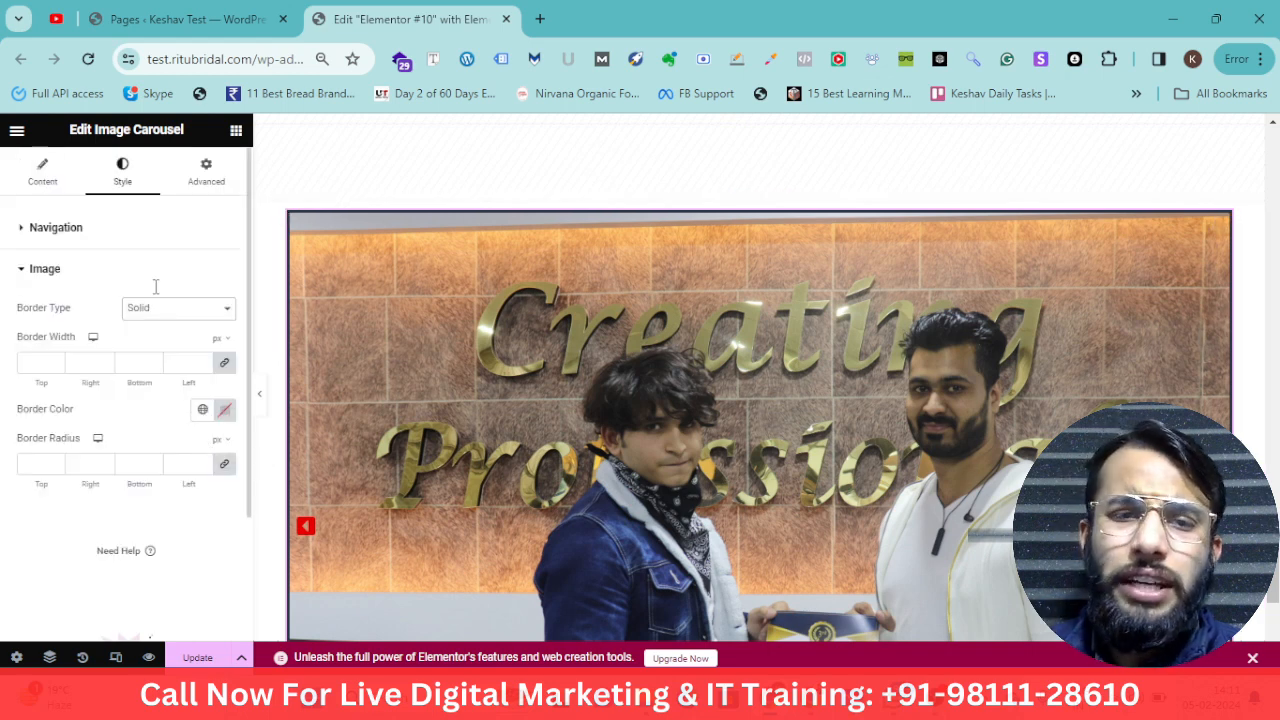
{"action": "left_click", "coordinate": [205, 180]}
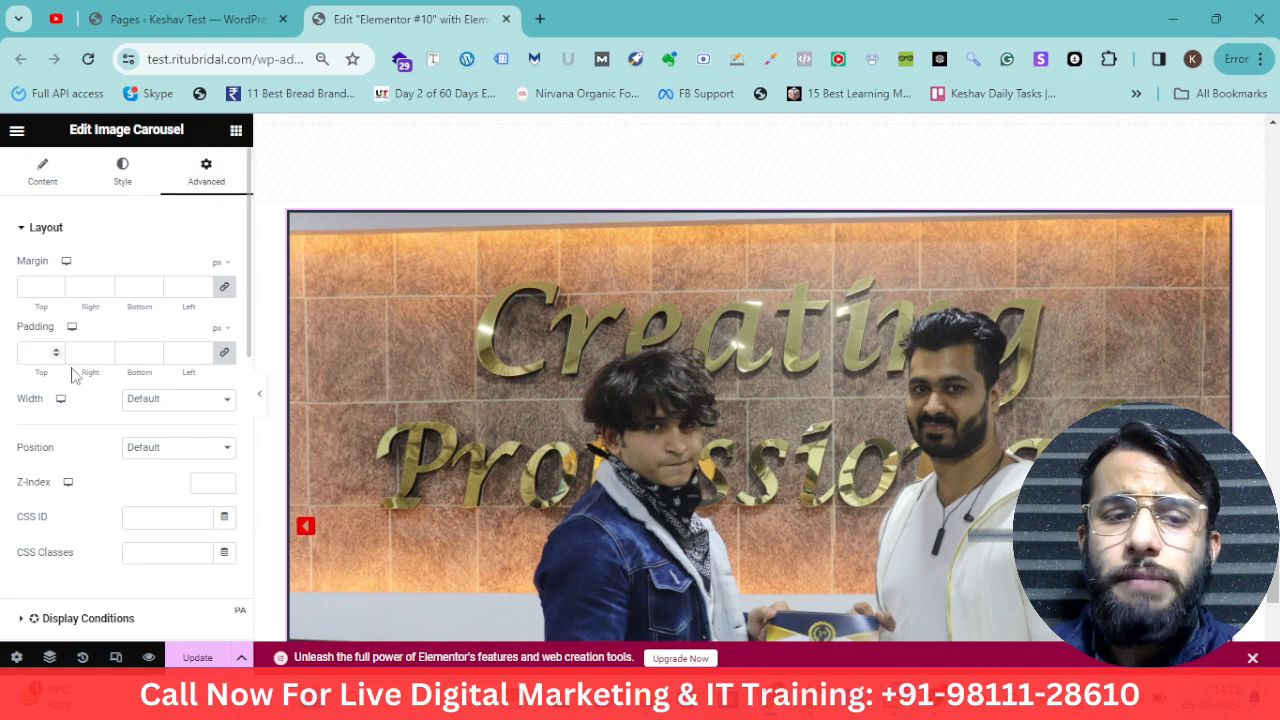
{"action": "scroll", "coordinate": [80, 390], "scroll_direction": "down", "scroll_amount": 5}
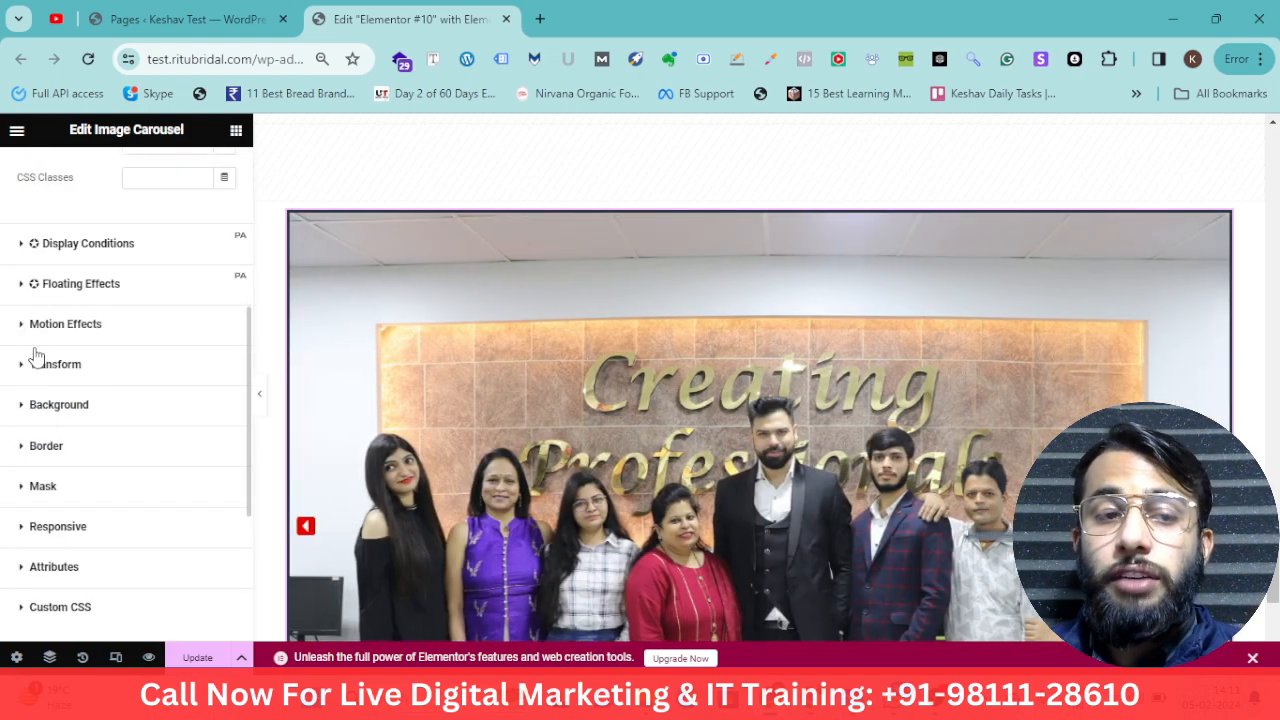
{"action": "left_click", "coordinate": [45, 326]}
{"action": "left_click", "coordinate": [113, 410]}
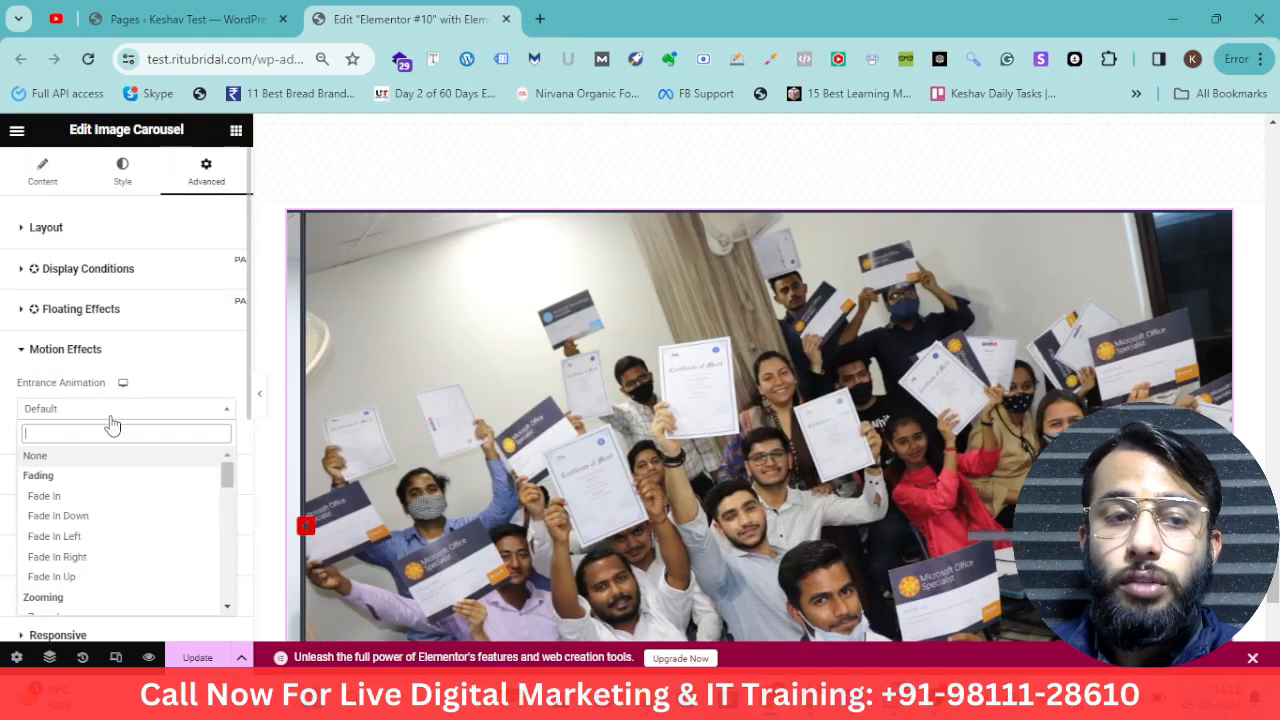
{"action": "left_click", "coordinate": [92, 503]}
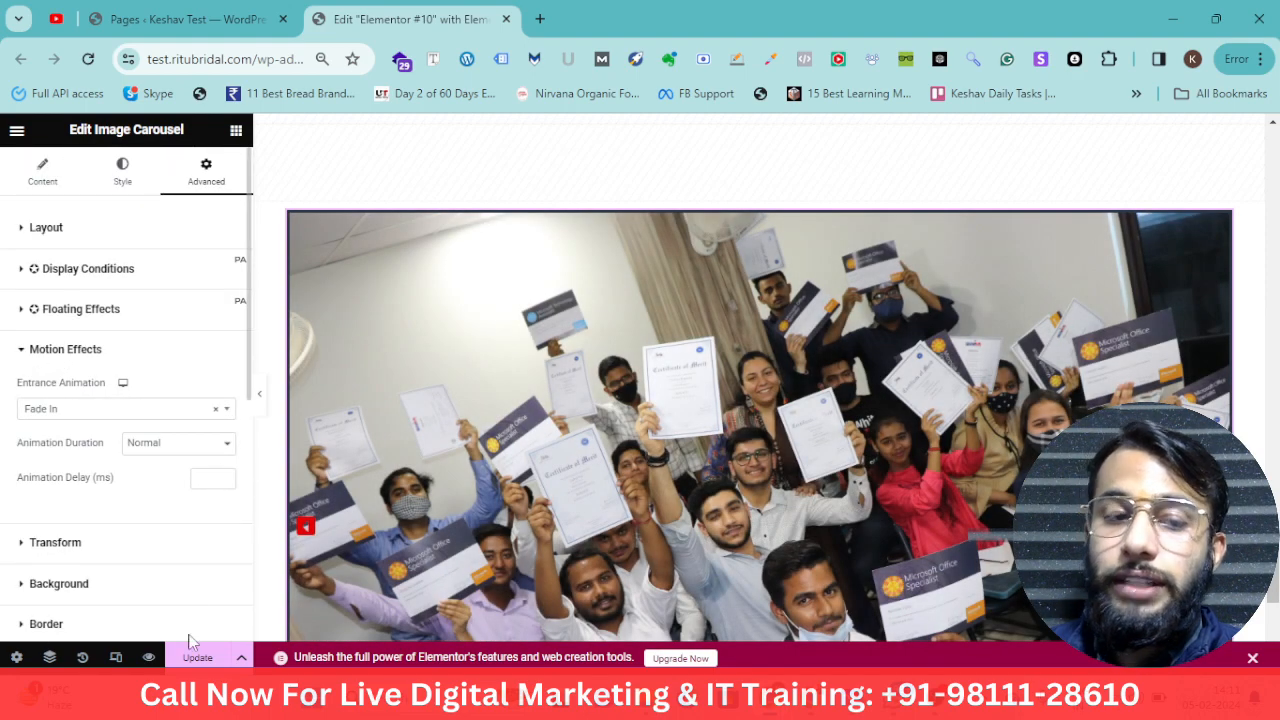
Update the page to save the changes
{"action": "left_click", "coordinate": [196, 652]}
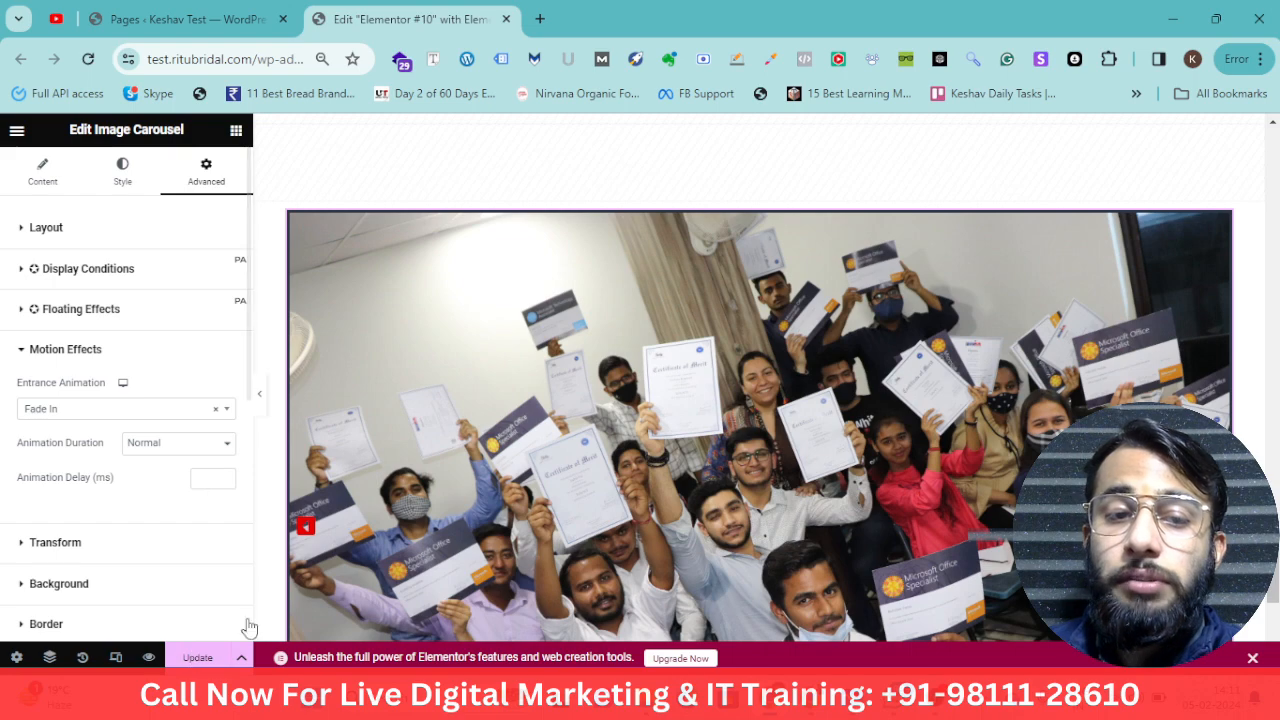
{"action": "scroll", "coordinate": [691, 470], "scroll_direction": "down", "scroll_amount": 3}
{"action": "scroll", "coordinate": [691, 470], "scroll_direction": "up", "scroll_amount": 3}
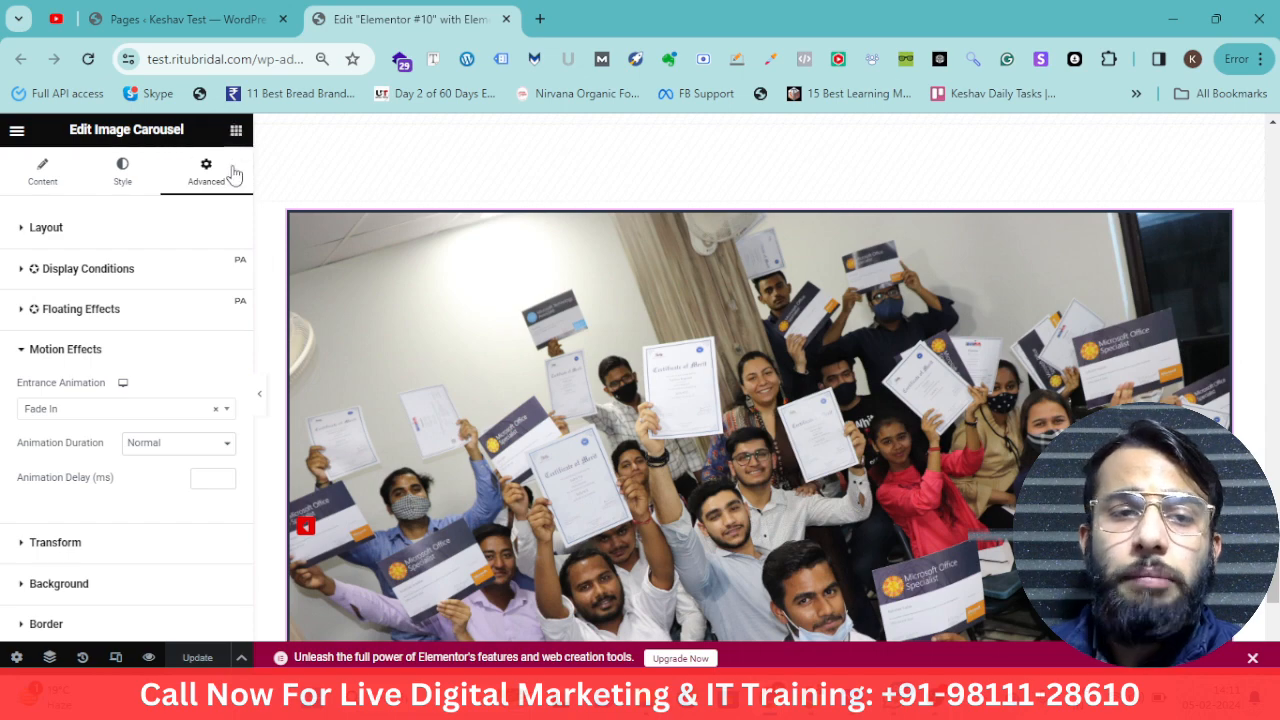
Add a Basic Gallery widget below the image carousel
{"action": "left_click", "coordinate": [236, 131]}
{"action": "scroll", "coordinate": [195, 330], "scroll_direction": "down", "scroll_amount": 5}
{"action": "scroll", "coordinate": [195, 330], "scroll_direction": "up", "scroll_amount": 1}
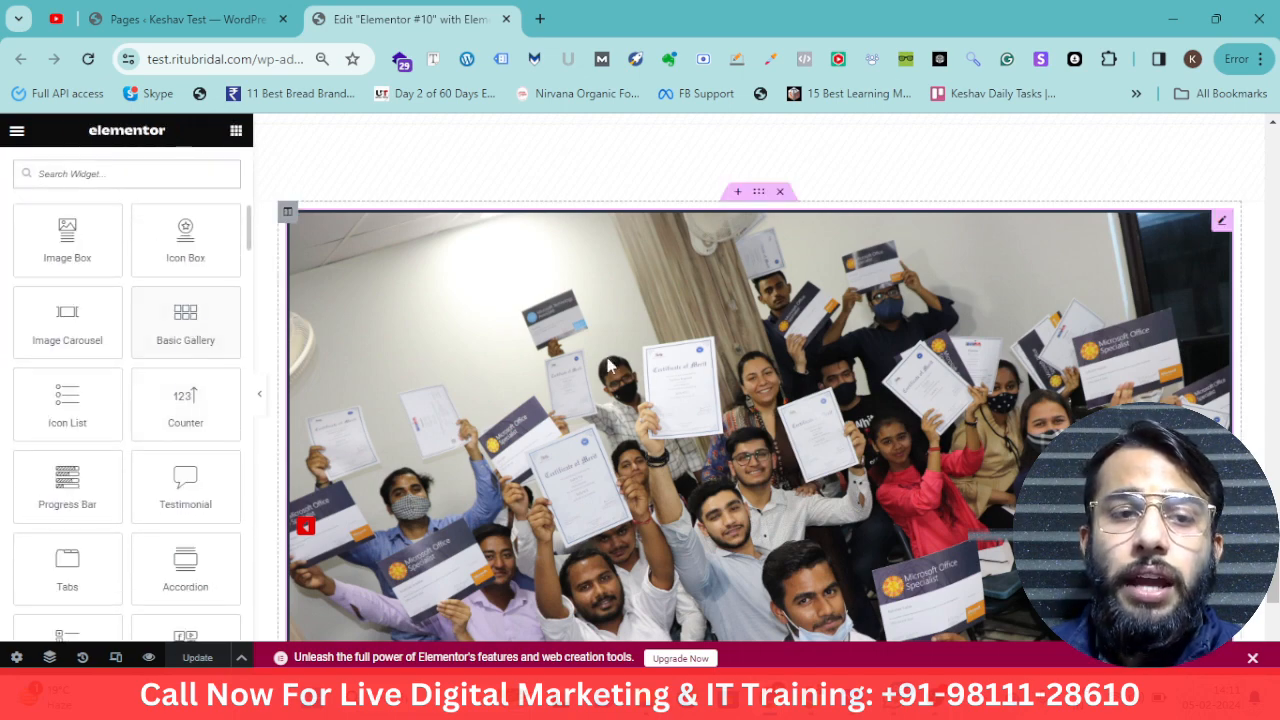
{"action": "scroll", "coordinate": [638, 374], "scroll_direction": "down", "scroll_amount": 2}
{"action": "scroll", "coordinate": [638, 374], "scroll_direction": "down", "scroll_amount": 2}
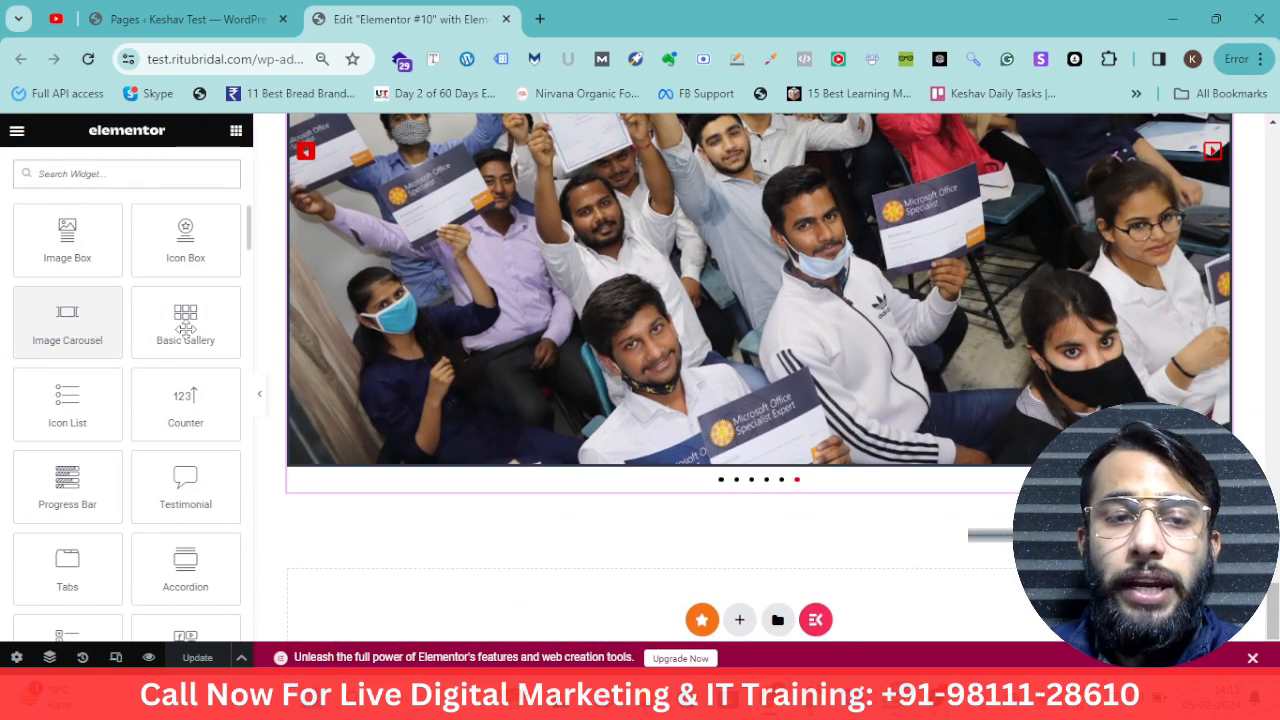
{"action": "left_click_drag", "start_coordinate": [185, 320], "coordinate": [690, 431]}
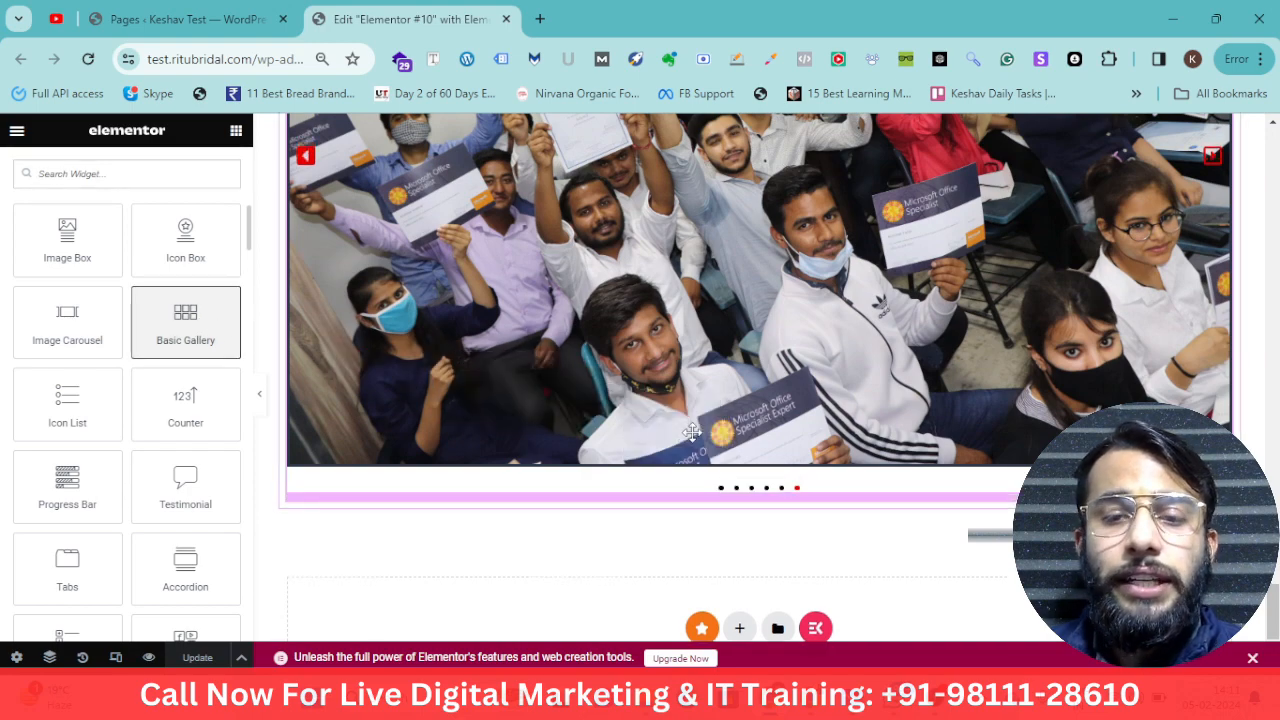
{"action": "left_click_drag", "start_coordinate": [712, 475], "coordinate": [712, 476]}
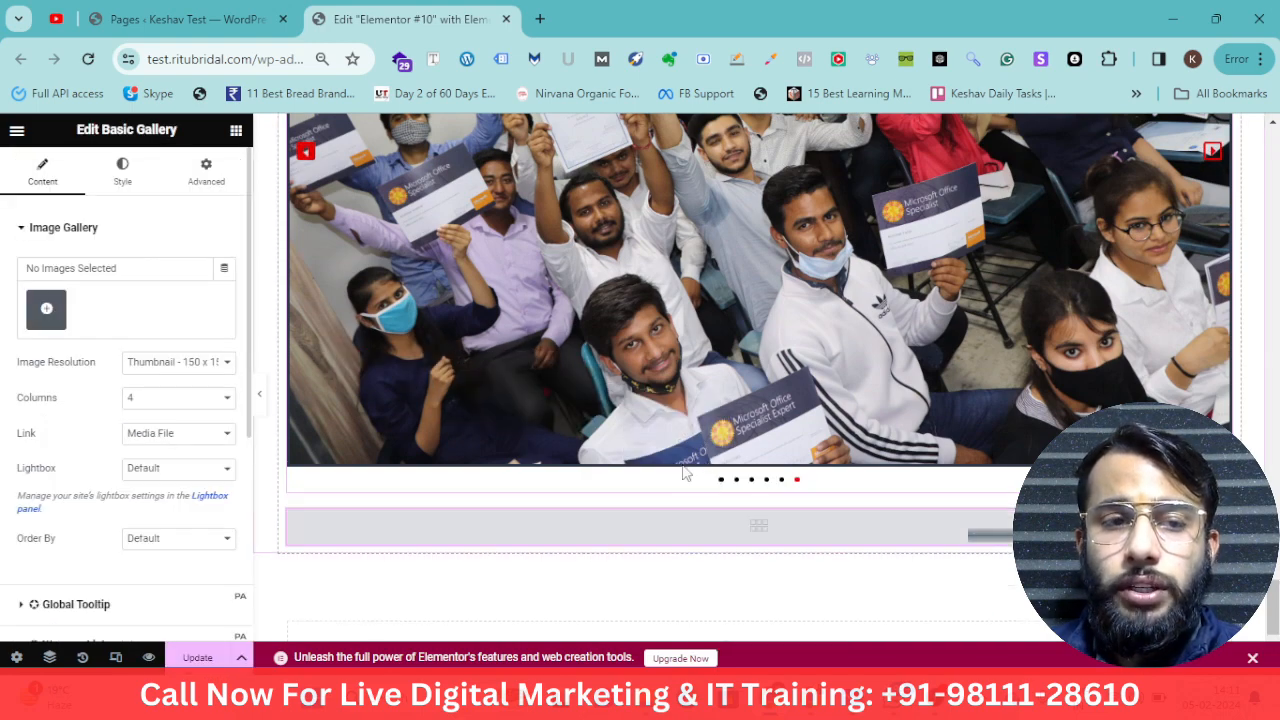
Create the gallery from the same six photos in the media library and insert it
{"action": "left_click", "coordinate": [50, 318]}
{"action": "left_click", "coordinate": [300, 348]}
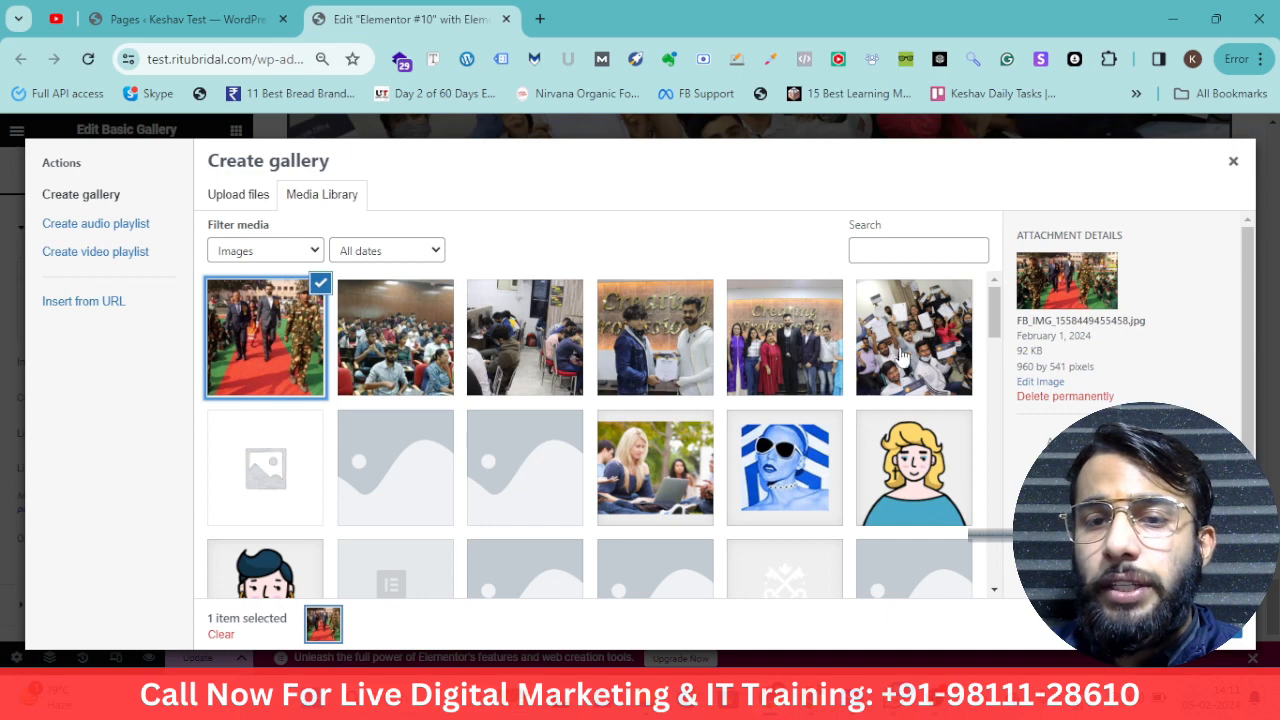
{"action": "left_click", "coordinate": [928, 370], "text": "shift"}
{"action": "scroll", "coordinate": [928, 370], "scroll_direction": "down", "scroll_amount": 3}
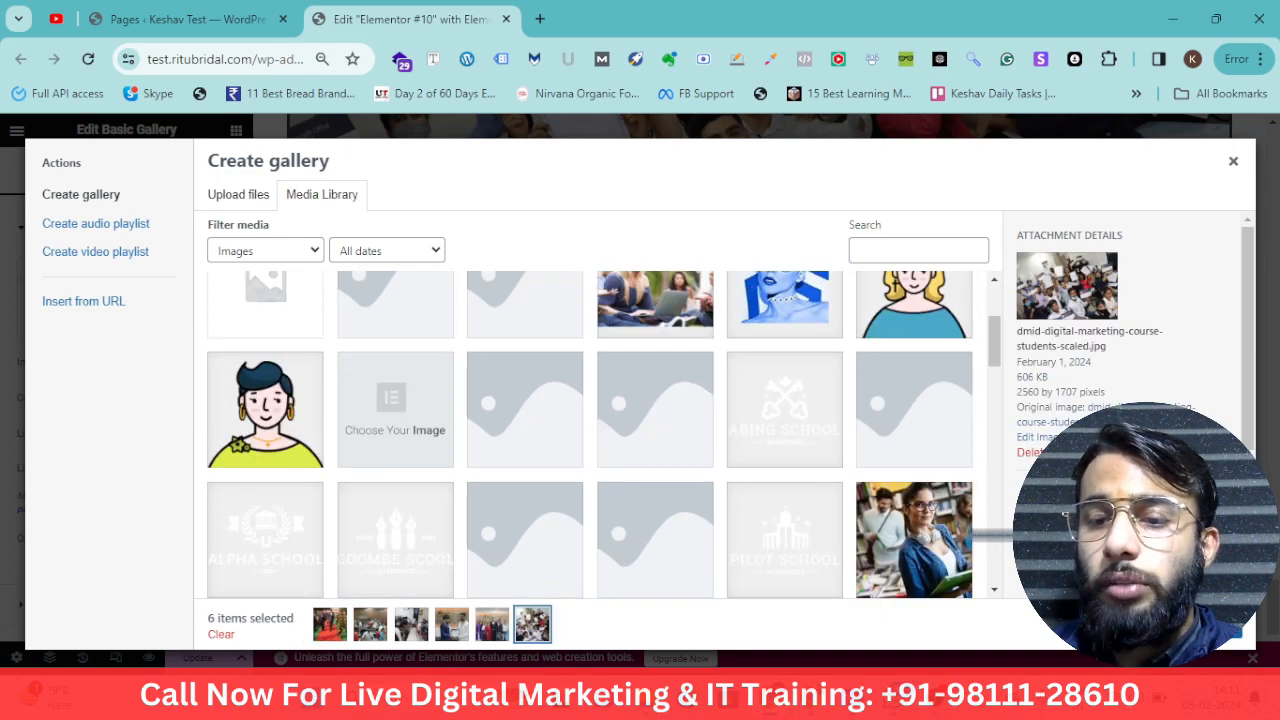
{"action": "left_click", "coordinate": [1182, 632]}
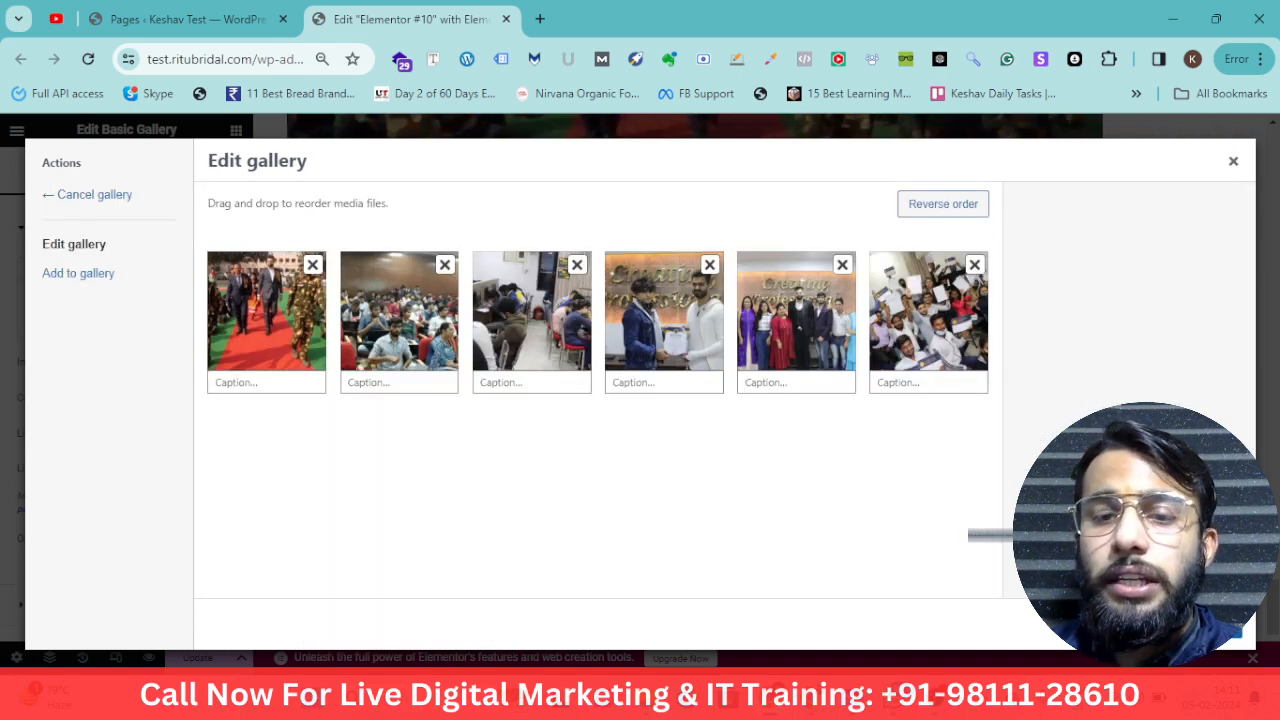
{"action": "left_click", "coordinate": [1200, 632]}
{"action": "scroll", "coordinate": [778, 491], "scroll_direction": "down", "scroll_amount": 3}
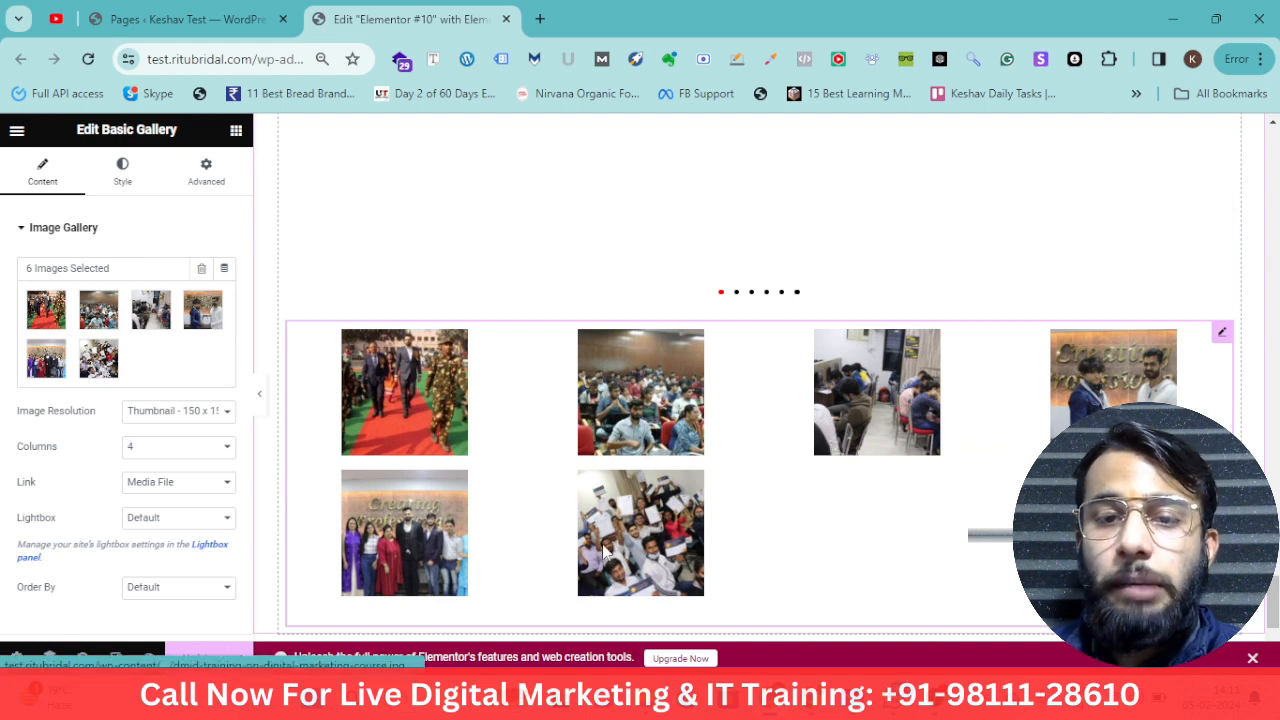
Set the gallery's image resolution to Full and its columns to 2
{"action": "left_click", "coordinate": [180, 411]}
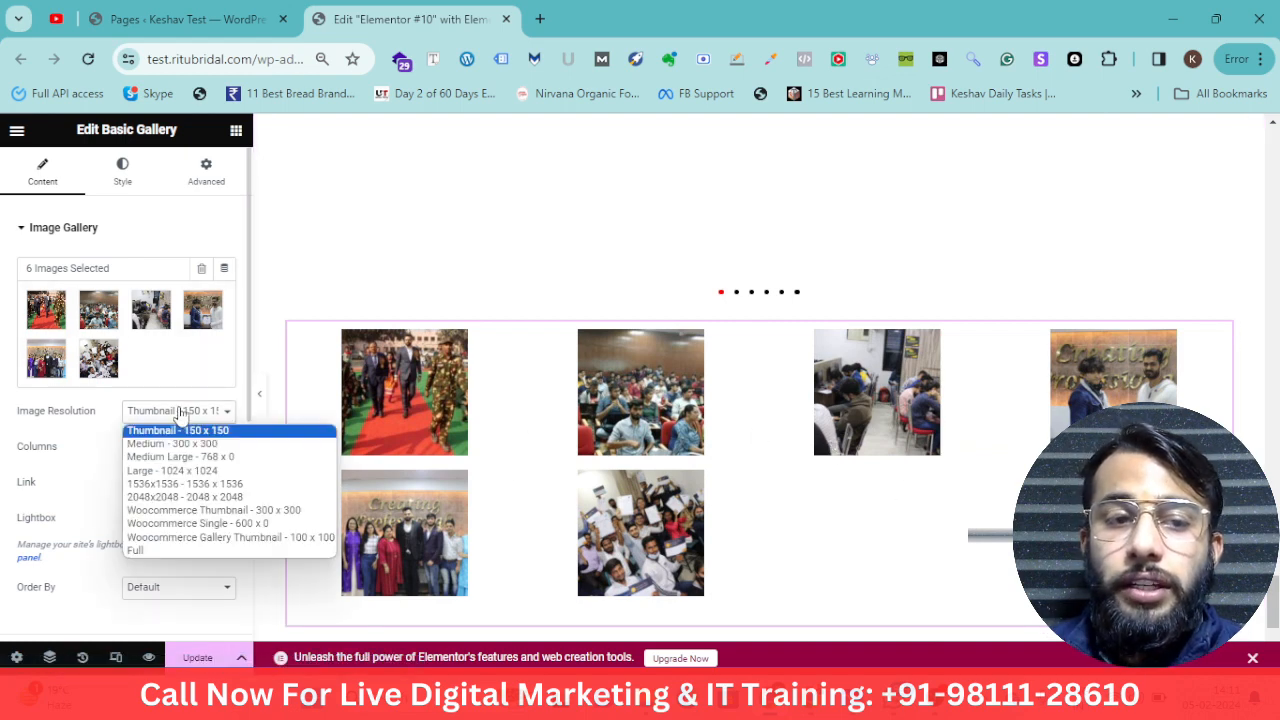
{"action": "left_click", "coordinate": [182, 551]}
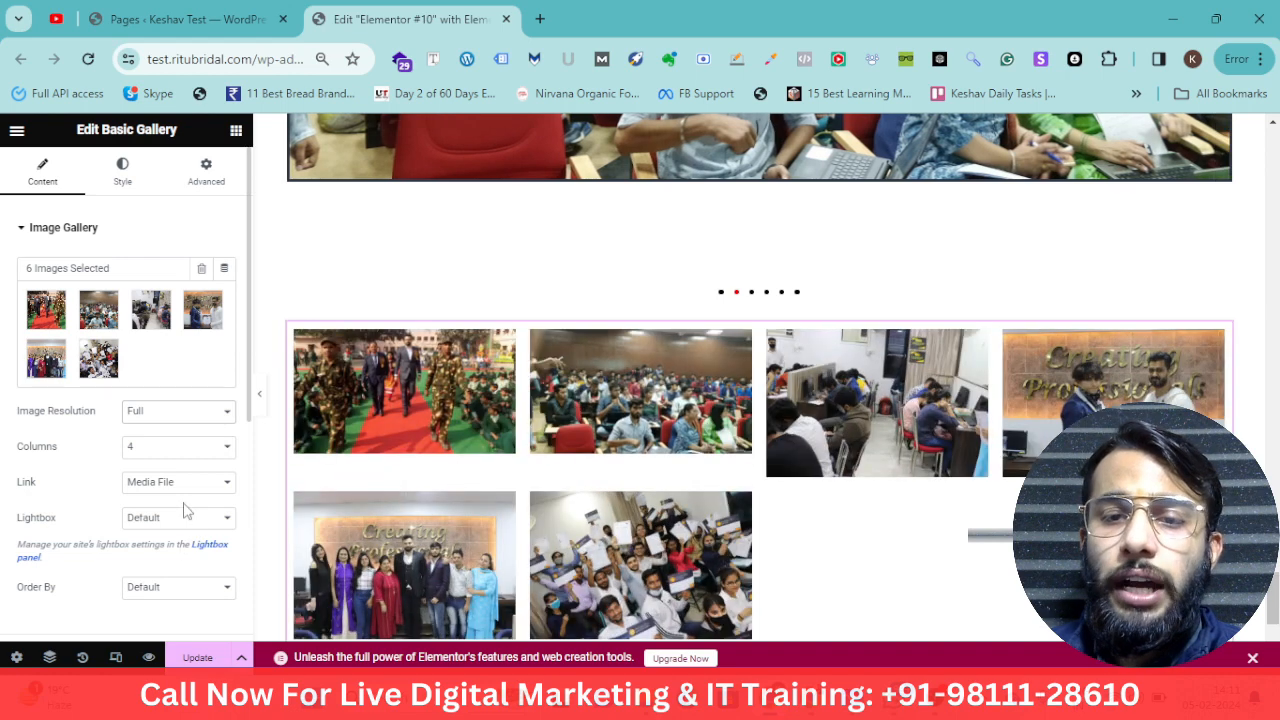
{"action": "scroll", "coordinate": [120, 395], "scroll_direction": "down", "scroll_amount": 1}
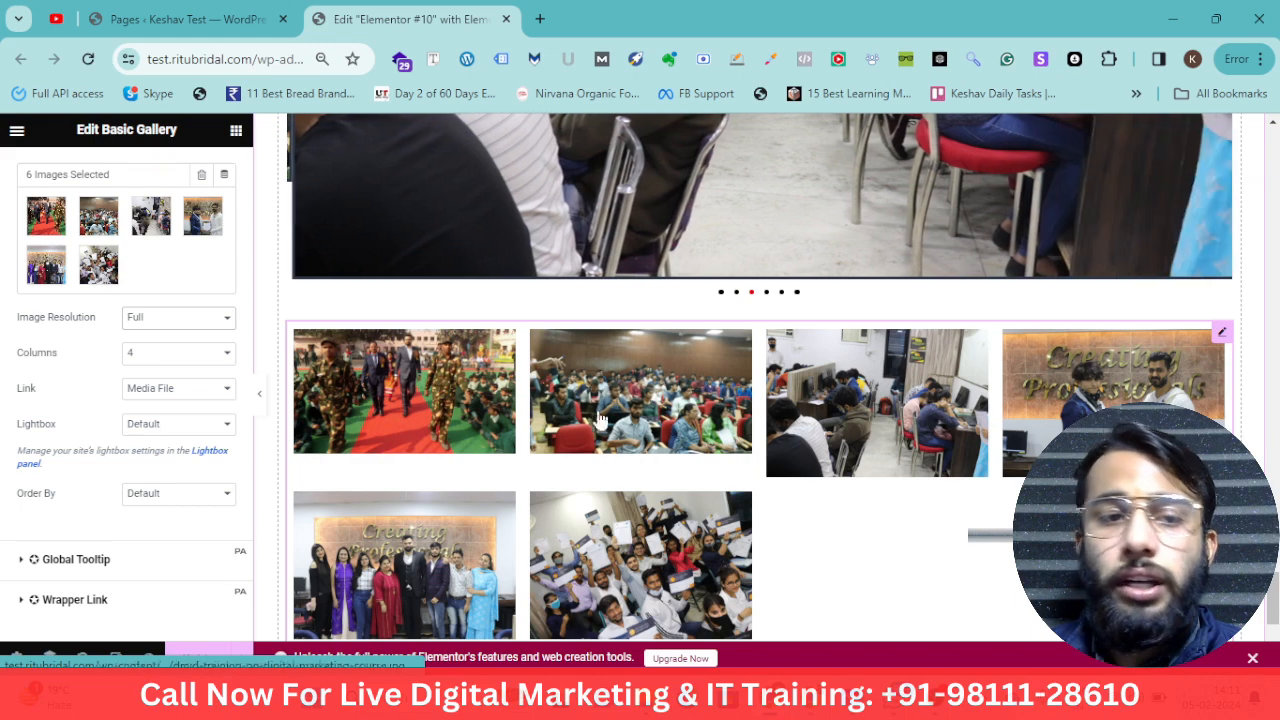
{"action": "left_click", "coordinate": [200, 354]}
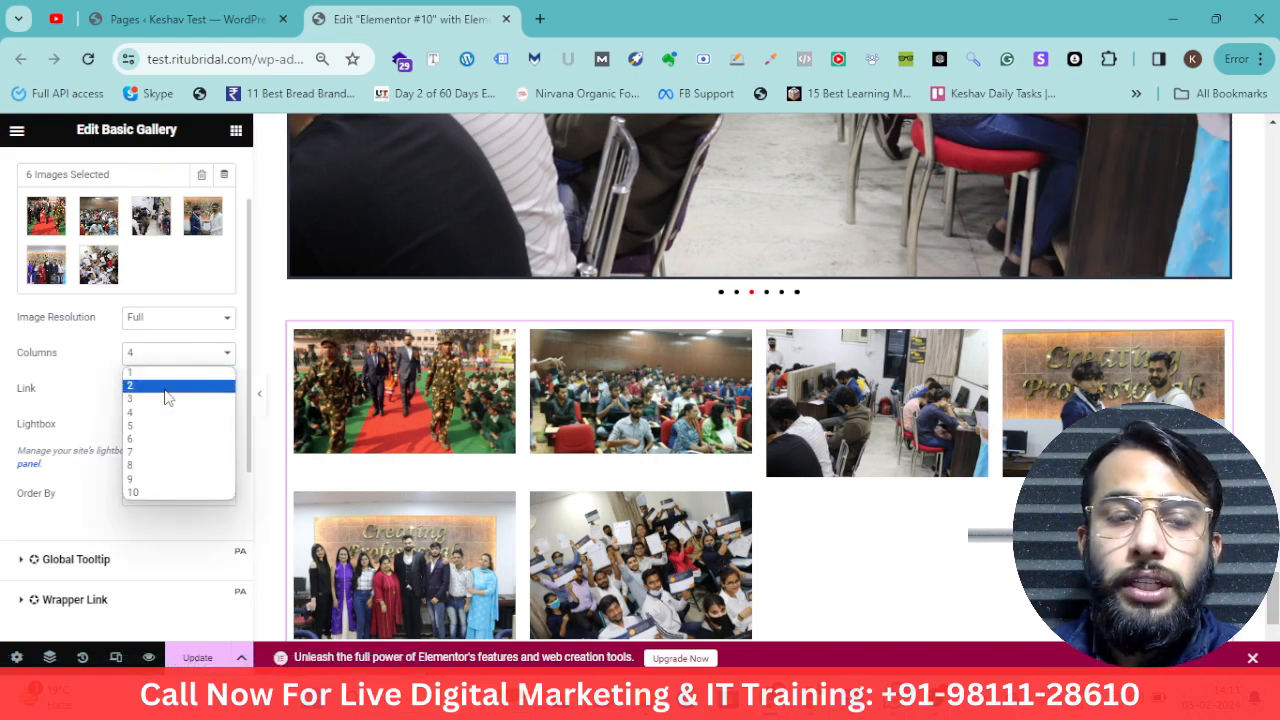
{"action": "left_click", "coordinate": [166, 397]}
{"action": "scroll", "coordinate": [760, 420], "scroll_direction": "down", "scroll_amount": 2}
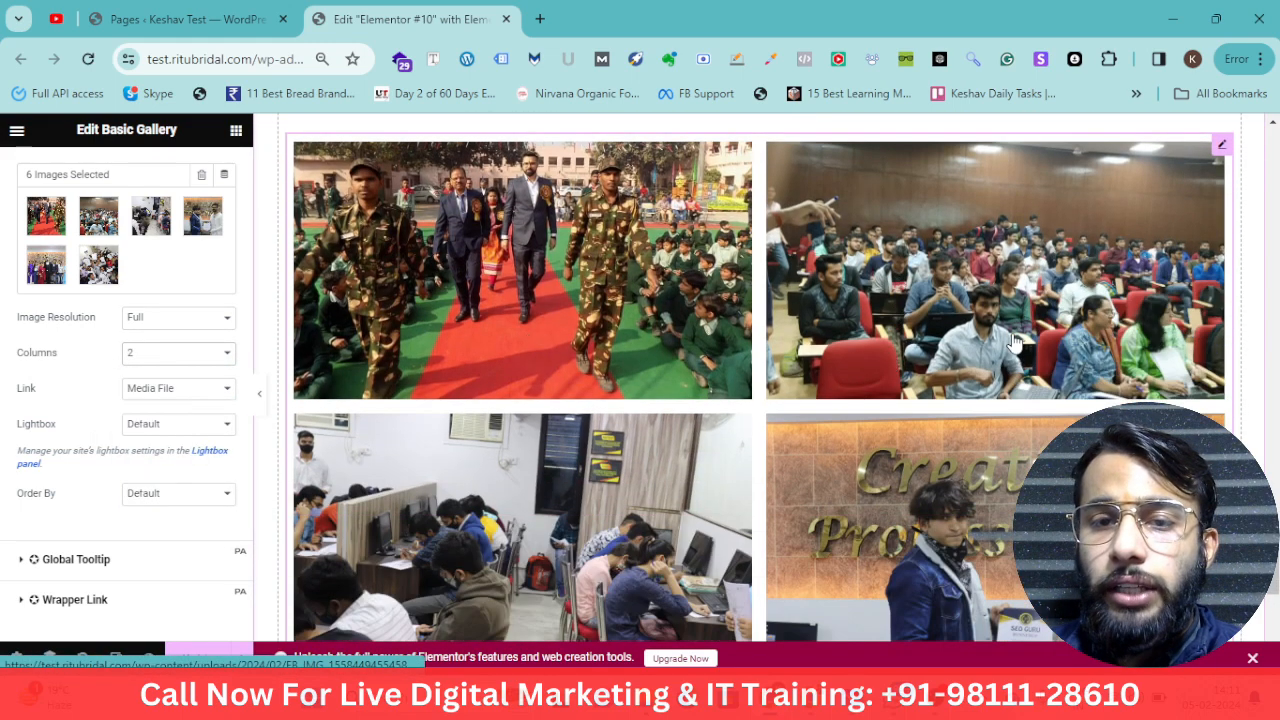
Preview the gallery and carousel images by opening them in the lightbox and closing them again
{"action": "scroll", "coordinate": [955, 518], "scroll_direction": "down", "scroll_amount": 3}
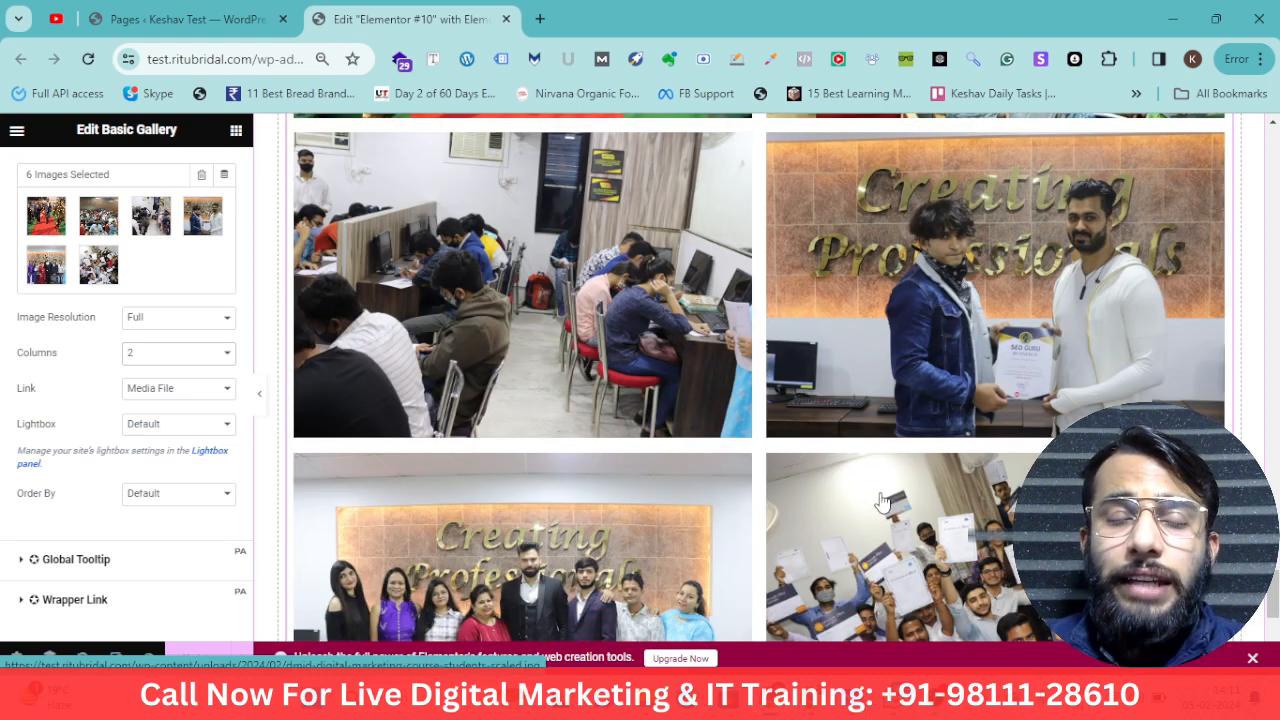
{"action": "scroll", "coordinate": [840, 470], "scroll_direction": "up", "scroll_amount": 4}
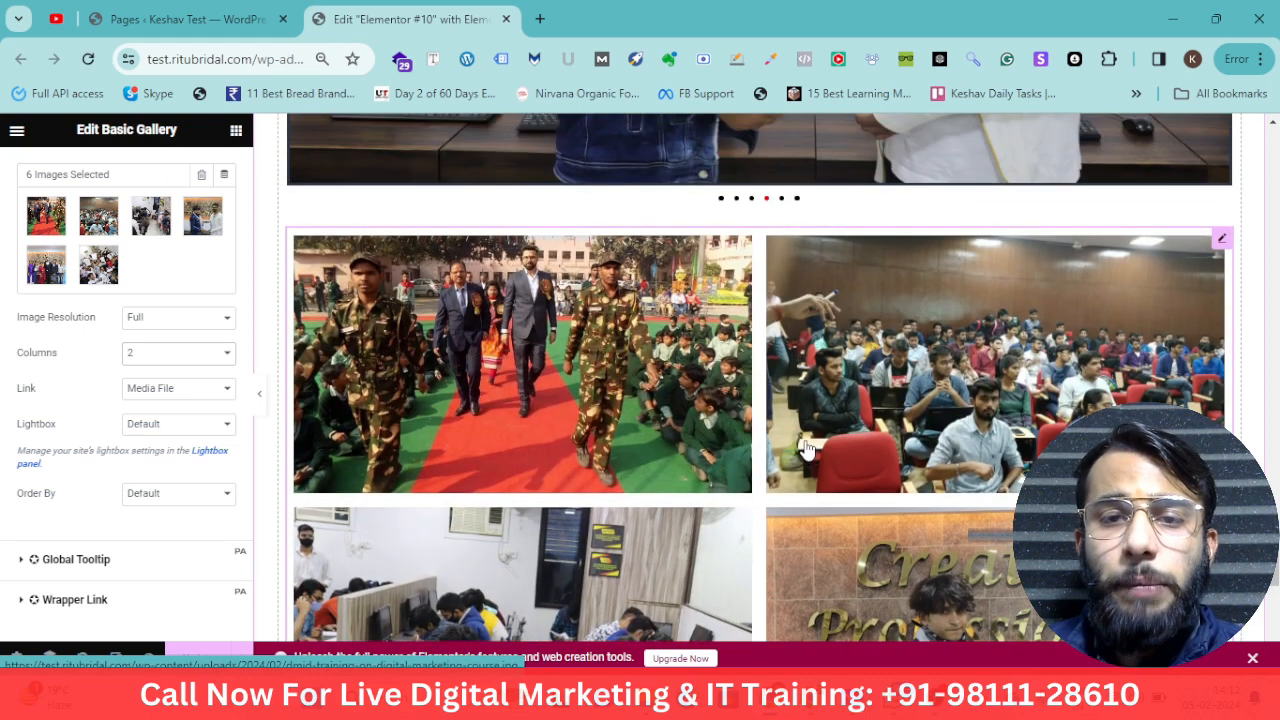
{"action": "left_click", "coordinate": [806, 446]}
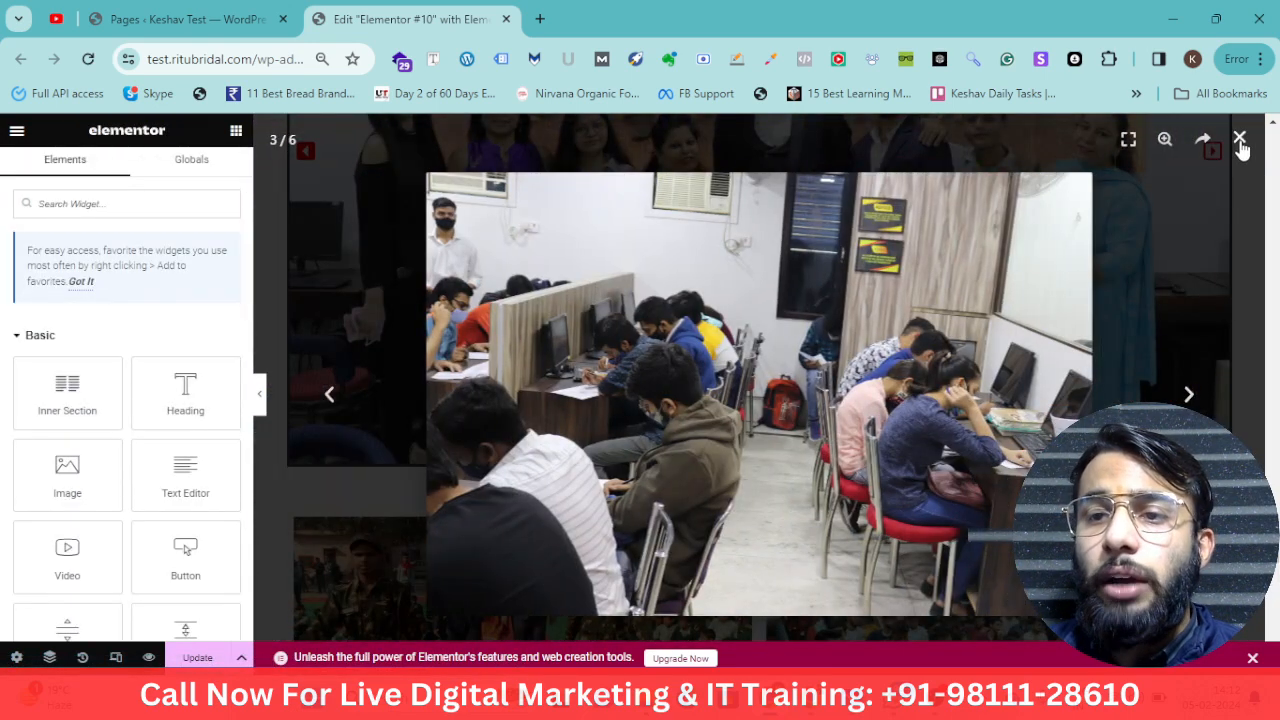
{"action": "left_click", "coordinate": [1239, 139]}
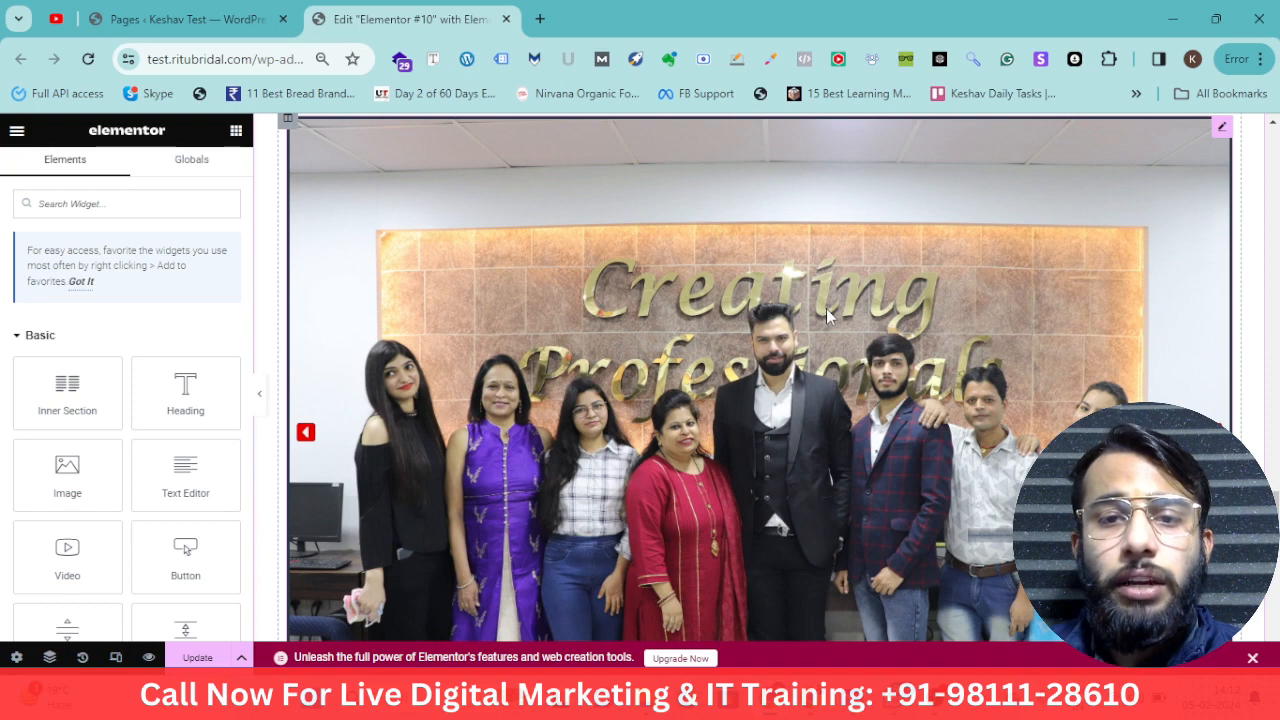
{"action": "left_click", "coordinate": [827, 312]}
{"action": "scroll", "coordinate": [827, 312], "scroll_direction": "down", "scroll_amount": 1}
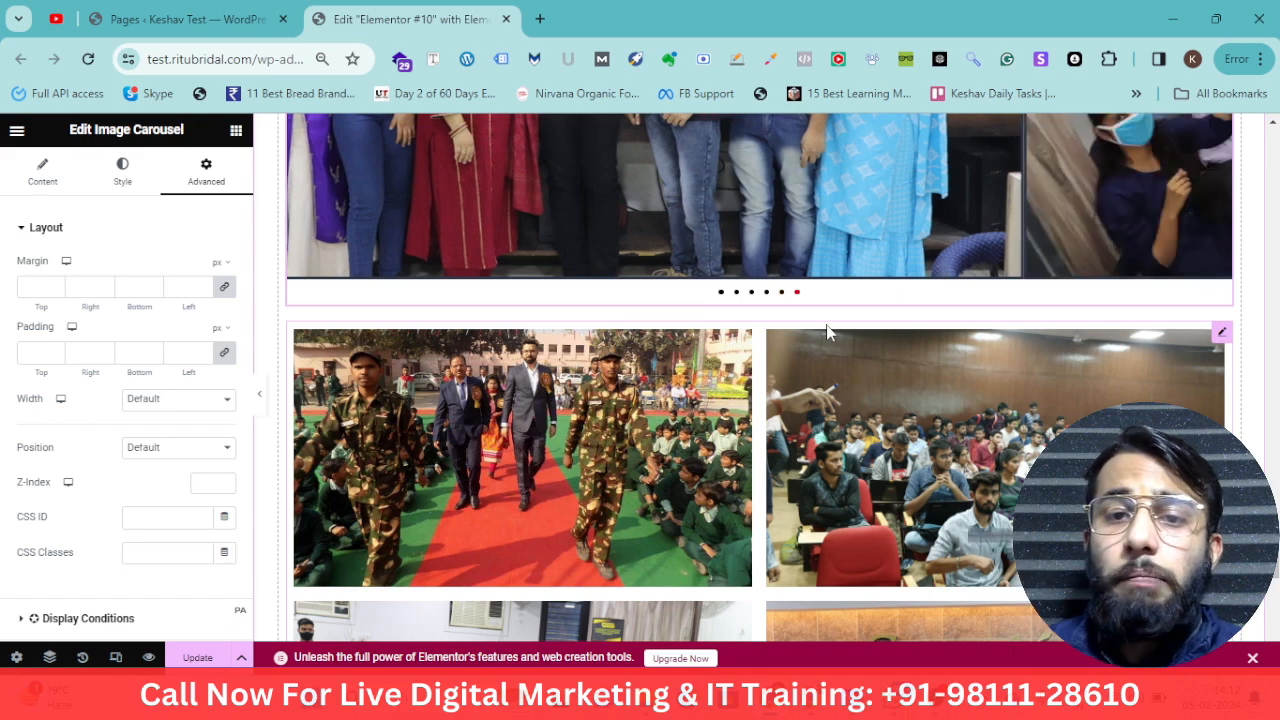
{"action": "scroll", "coordinate": [828, 332], "scroll_direction": "down", "scroll_amount": 2}
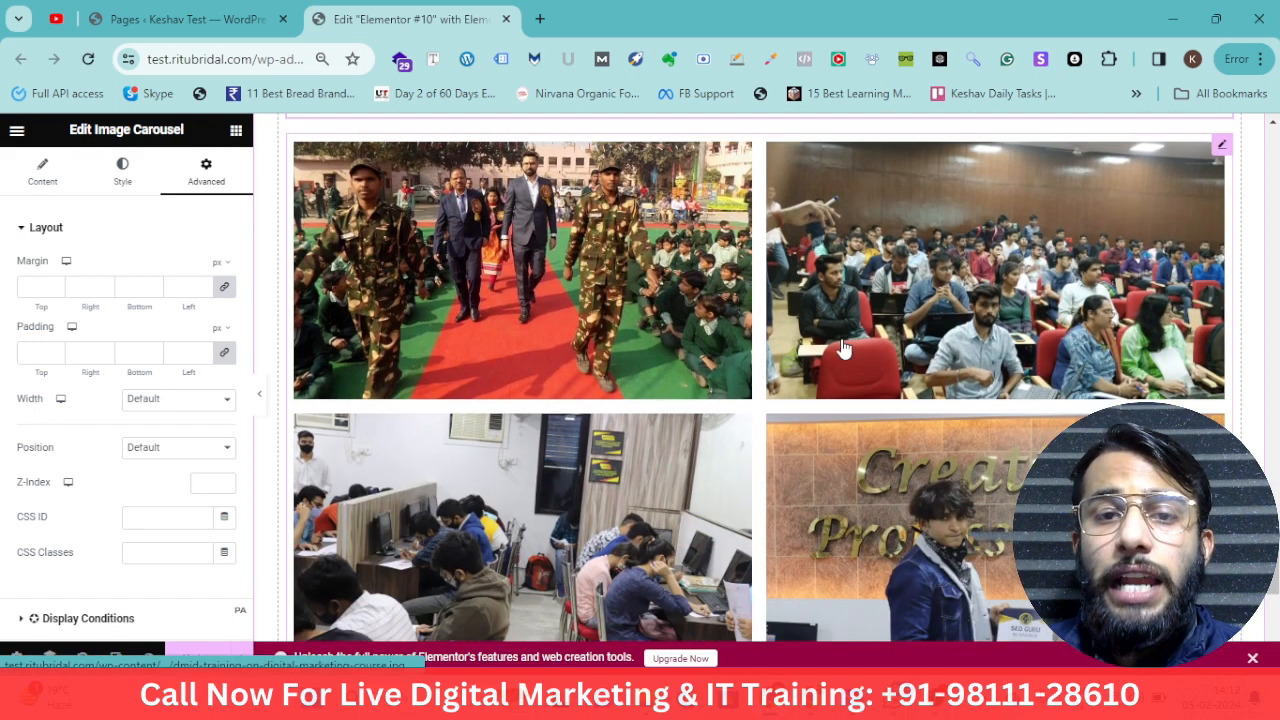
{"action": "left_click", "coordinate": [716, 311]}
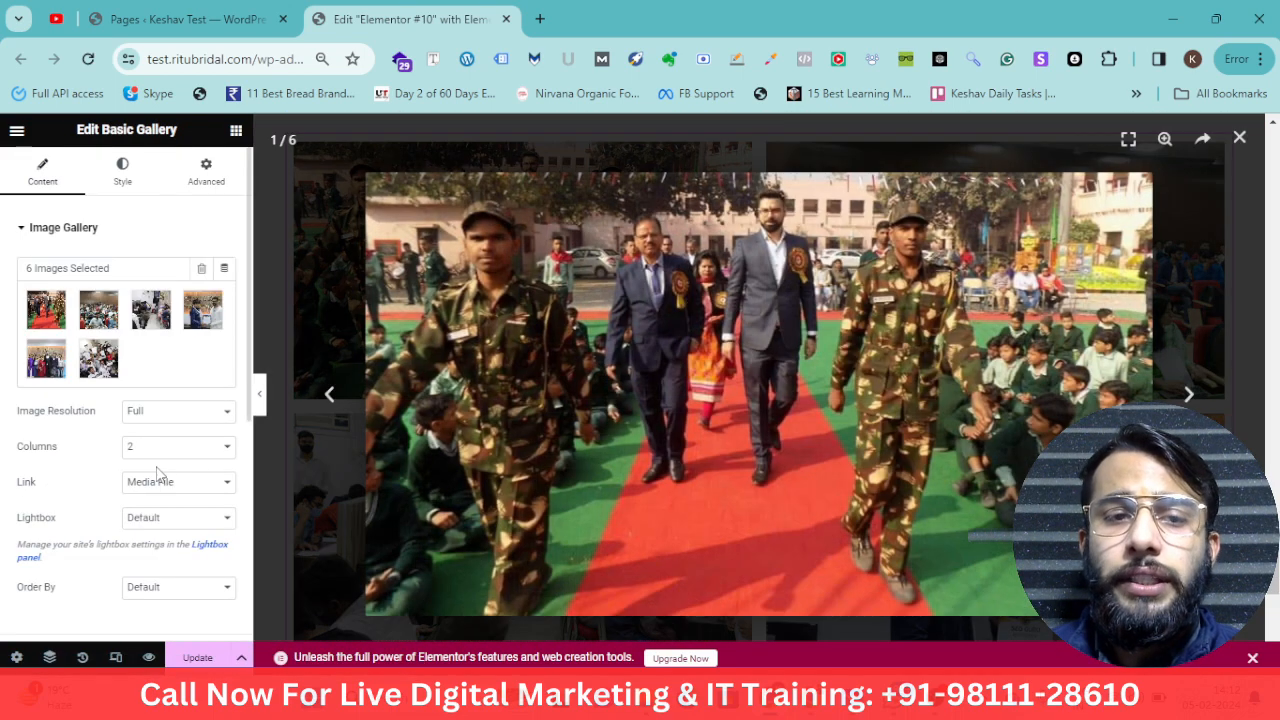
{"action": "left_click", "coordinate": [1243, 145]}
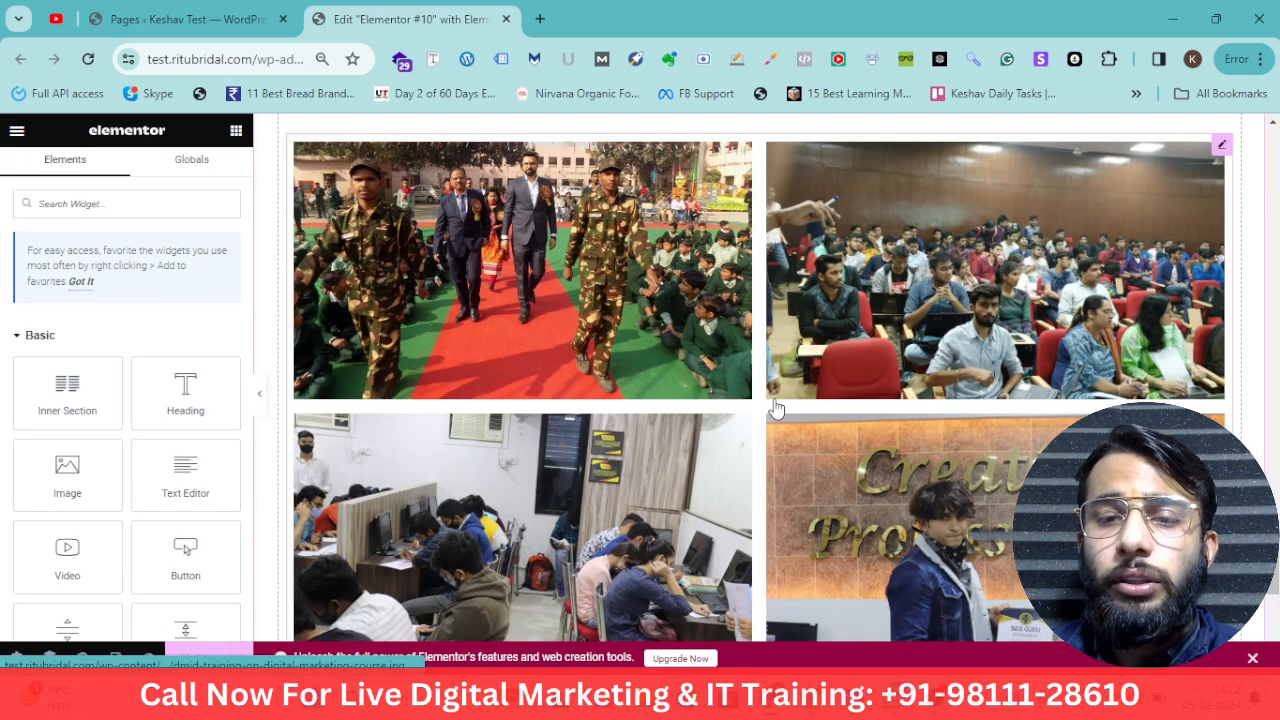
{"action": "scroll", "coordinate": [906, 532], "scroll_direction": "down", "scroll_amount": 3}
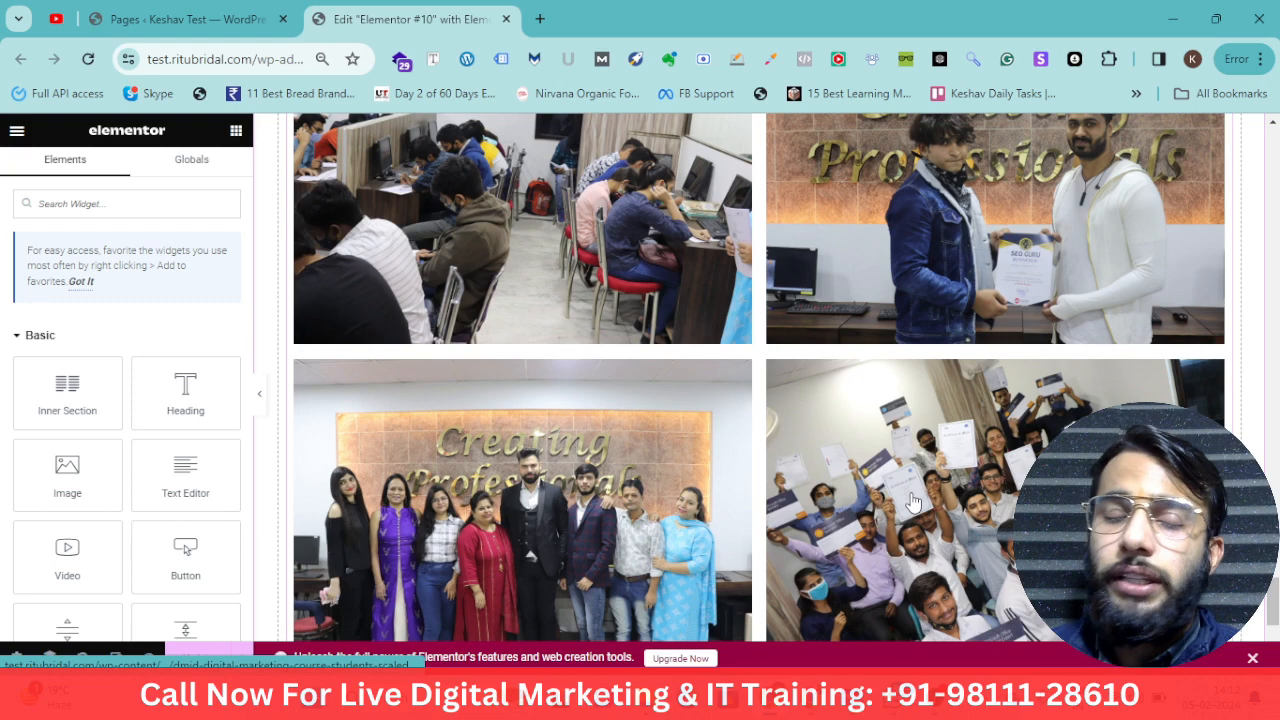
{"action": "left_click", "coordinate": [1060, 428]}
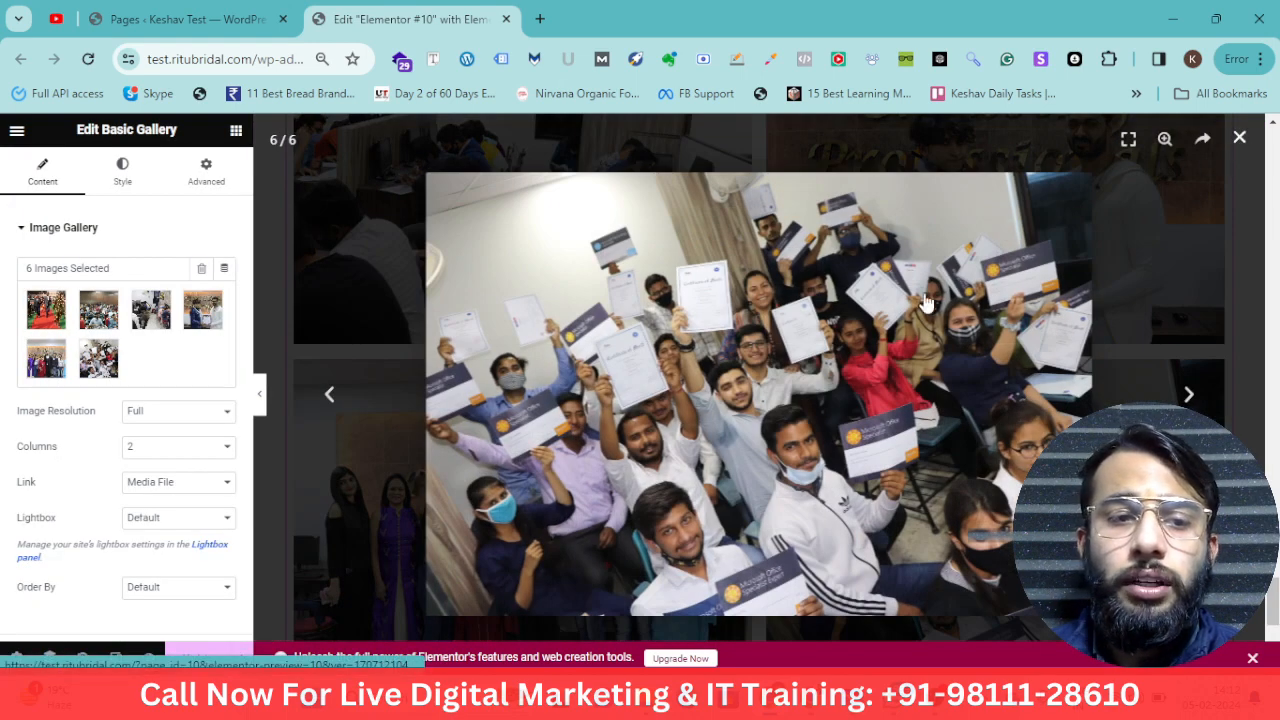
{"action": "left_click", "coordinate": [1240, 140]}
{"action": "scroll", "coordinate": [1210, 250], "scroll_direction": "up", "scroll_amount": 5}
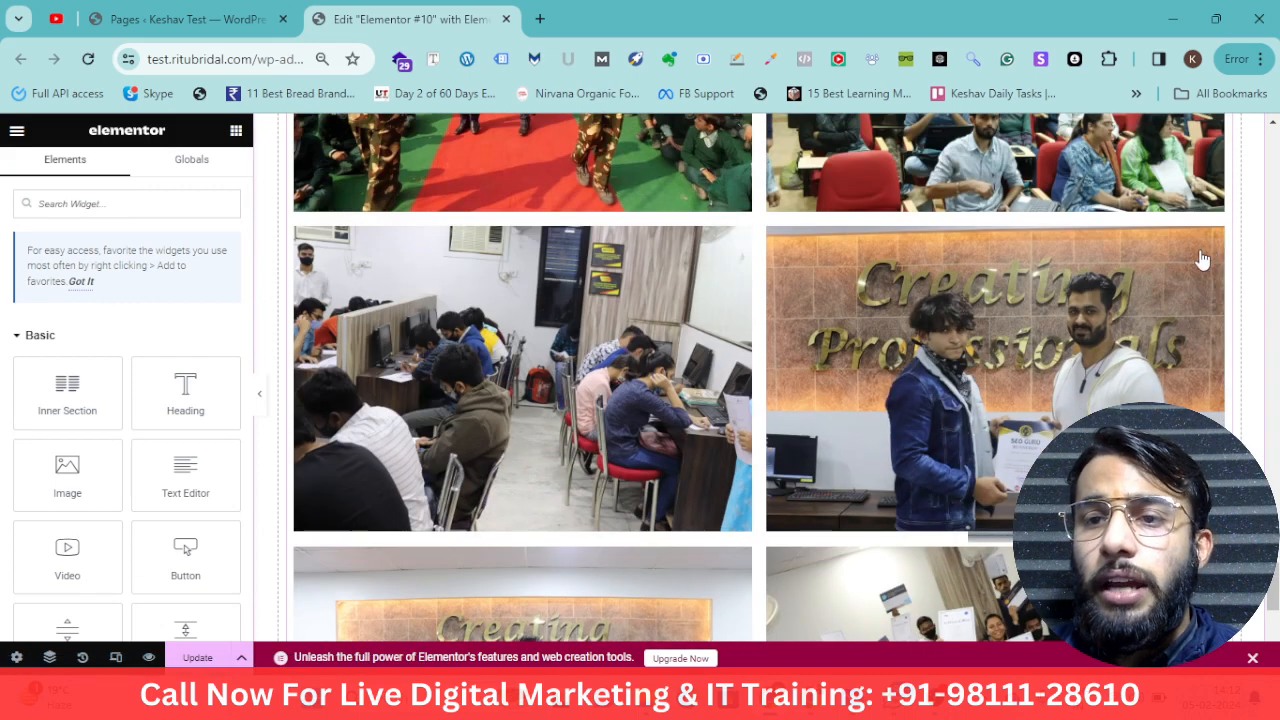
{"action": "left_click", "coordinate": [1222, 338]}
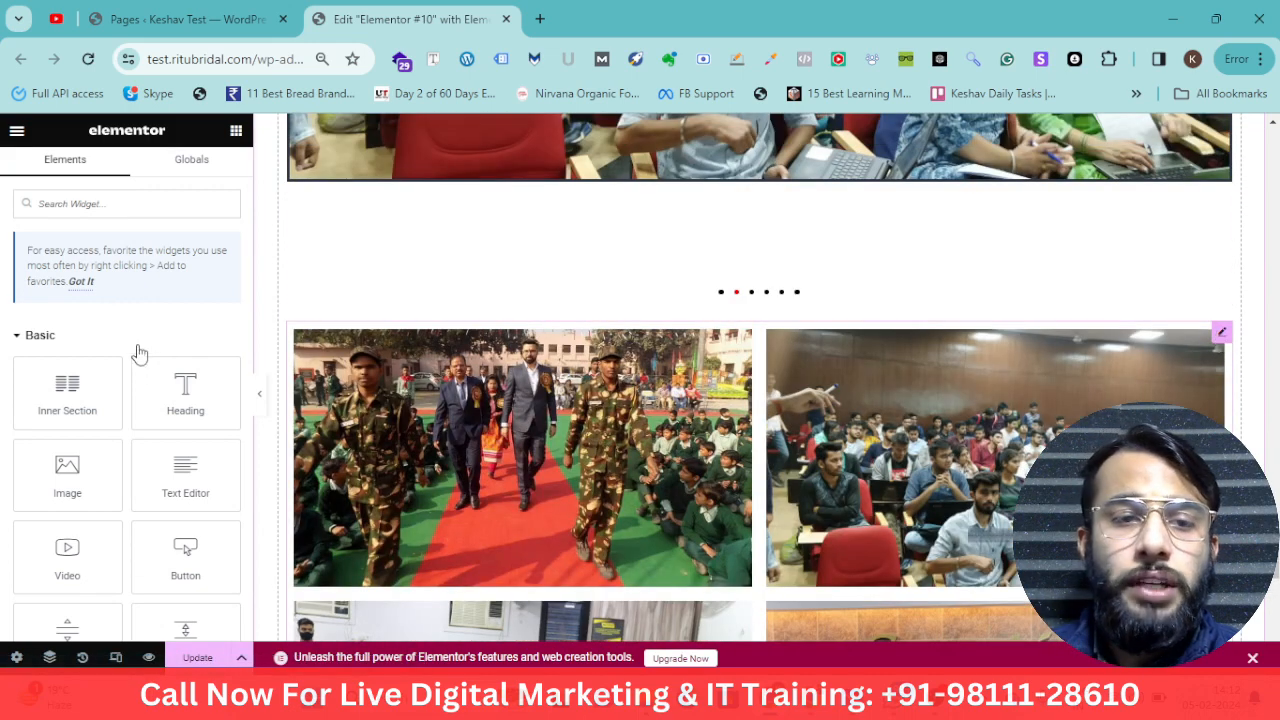
{"action": "scroll", "coordinate": [361, 447], "scroll_direction": "down", "scroll_amount": 2}
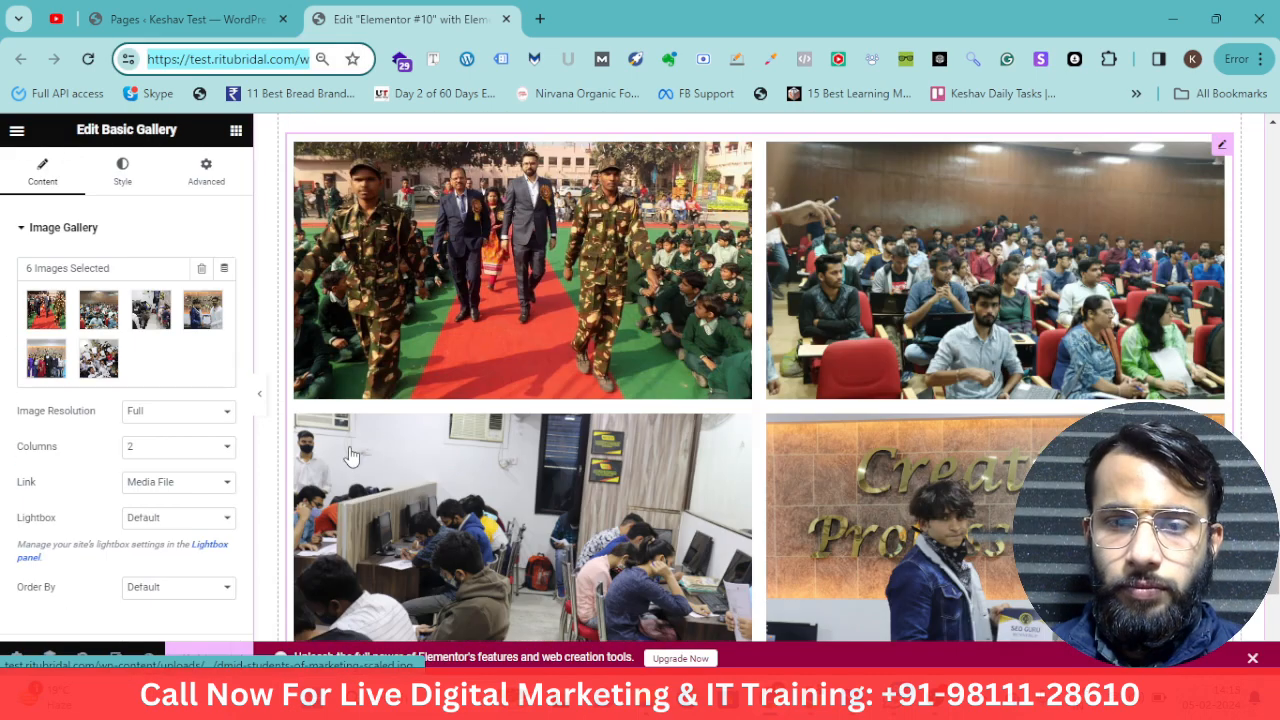
Review the gallery's Lightbox options without changing them
{"action": "scroll", "coordinate": [85, 471], "scroll_direction": "down", "scroll_amount": 1}
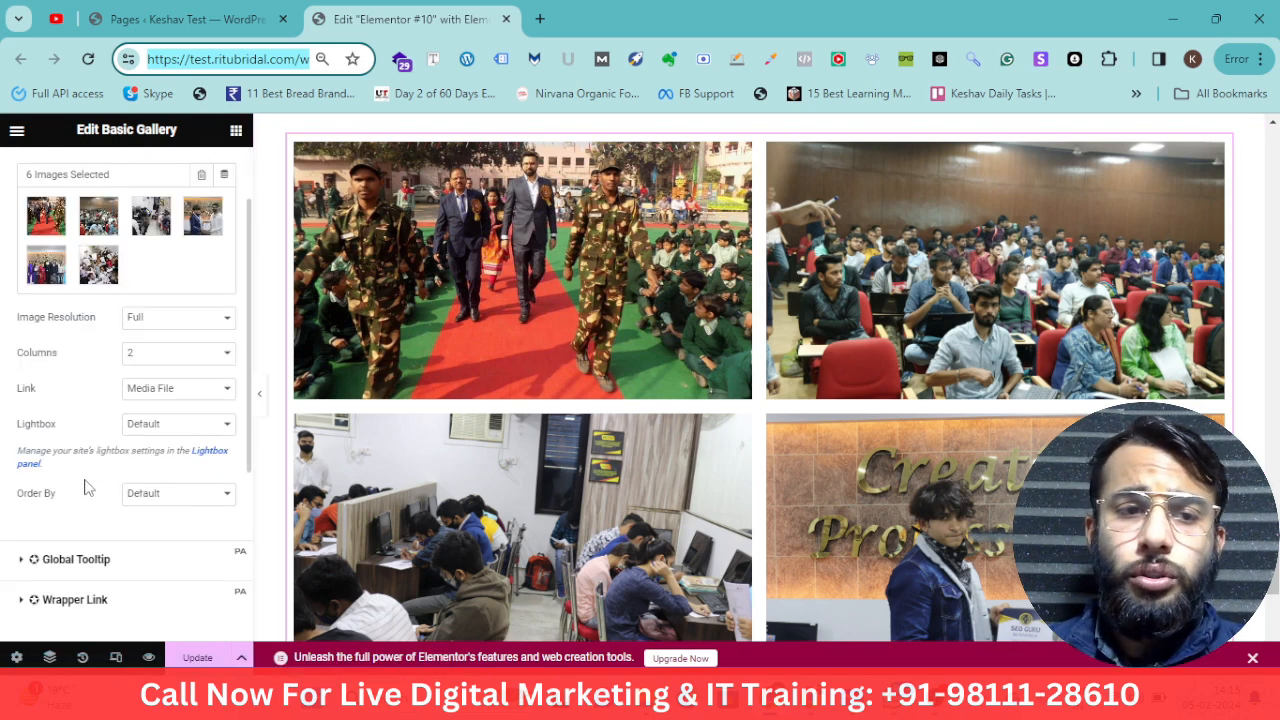
{"action": "left_click_drag", "start_coordinate": [57, 427], "coordinate": [32, 438]}
{"action": "left_click", "coordinate": [146, 428]}
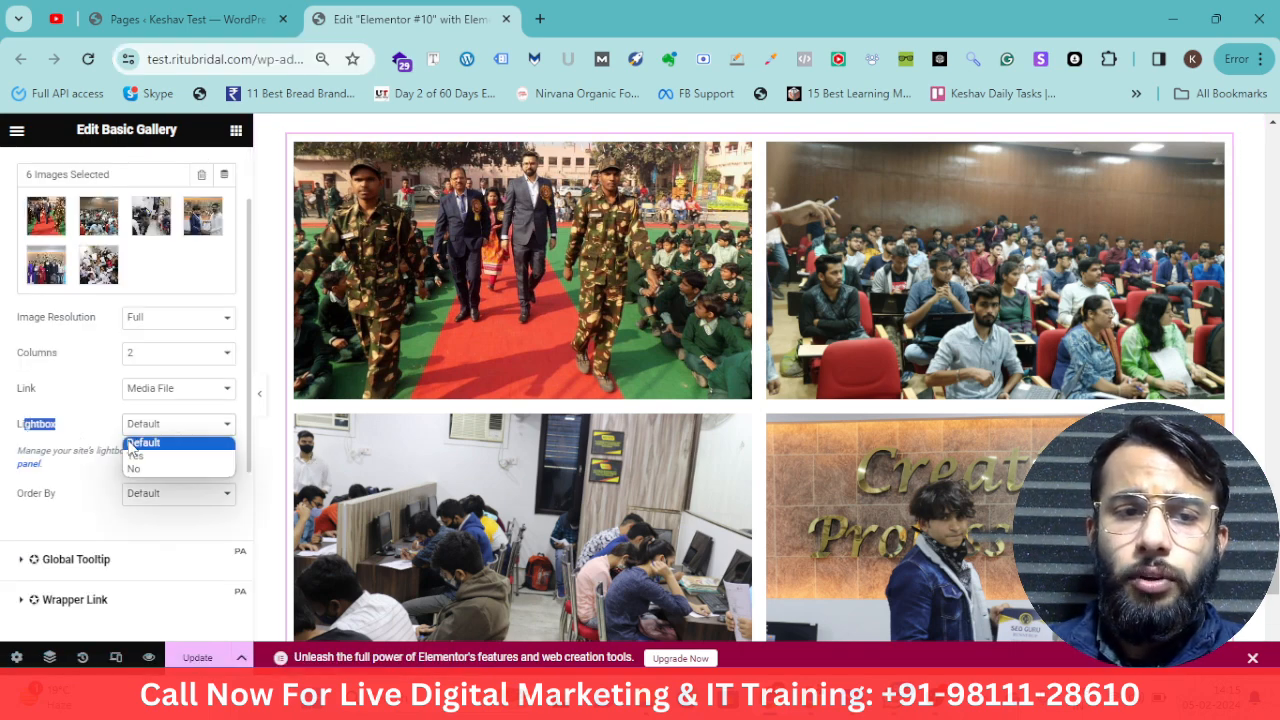
{"action": "left_click", "coordinate": [97, 450]}
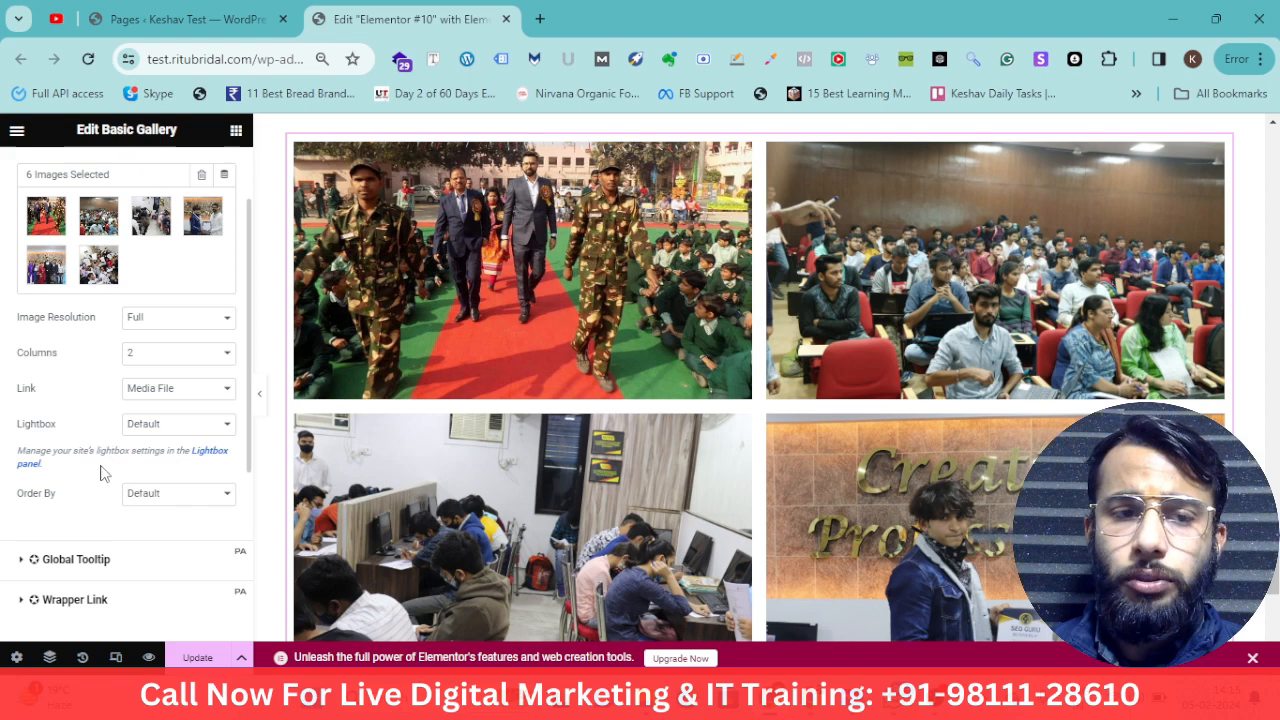
{"action": "scroll", "coordinate": [128, 450], "scroll_direction": "down", "scroll_amount": 3}
{"action": "scroll", "coordinate": [110, 480], "scroll_direction": "up", "scroll_amount": 5}
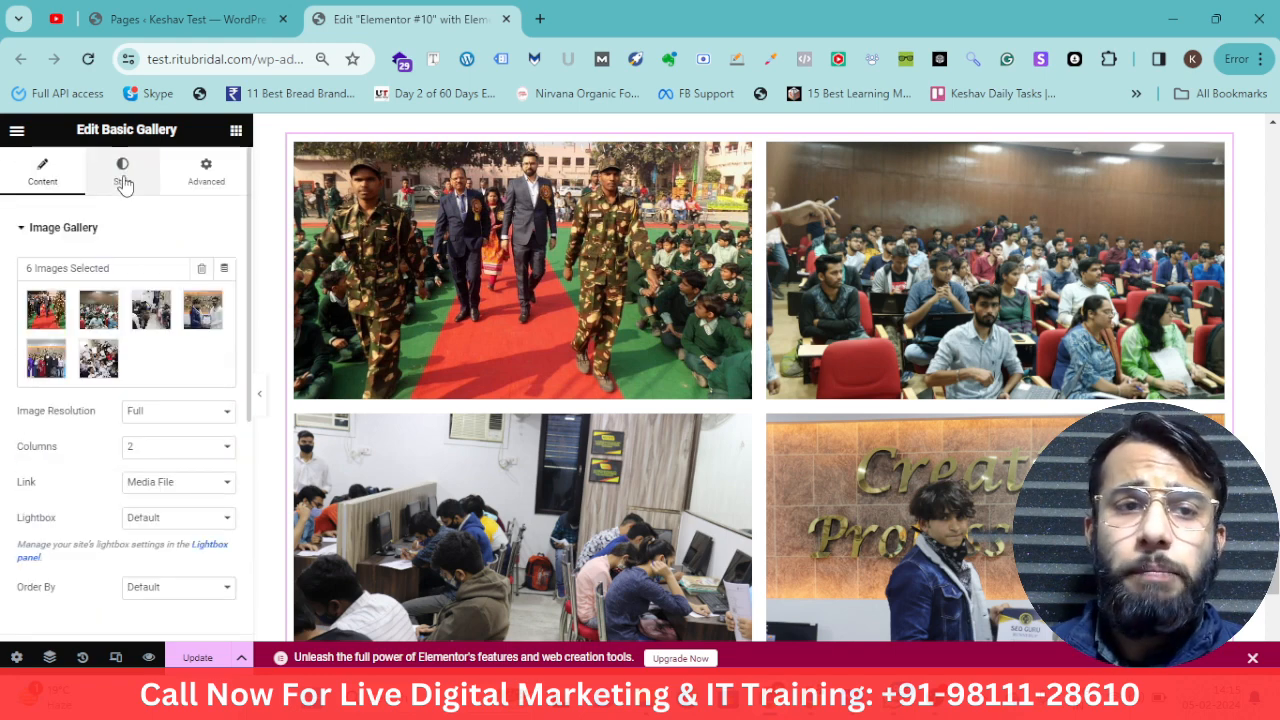
Try a custom image spacing of 50 and then 17 for the gallery, then reset spacing to Default
{"action": "left_click", "coordinate": [123, 180]}
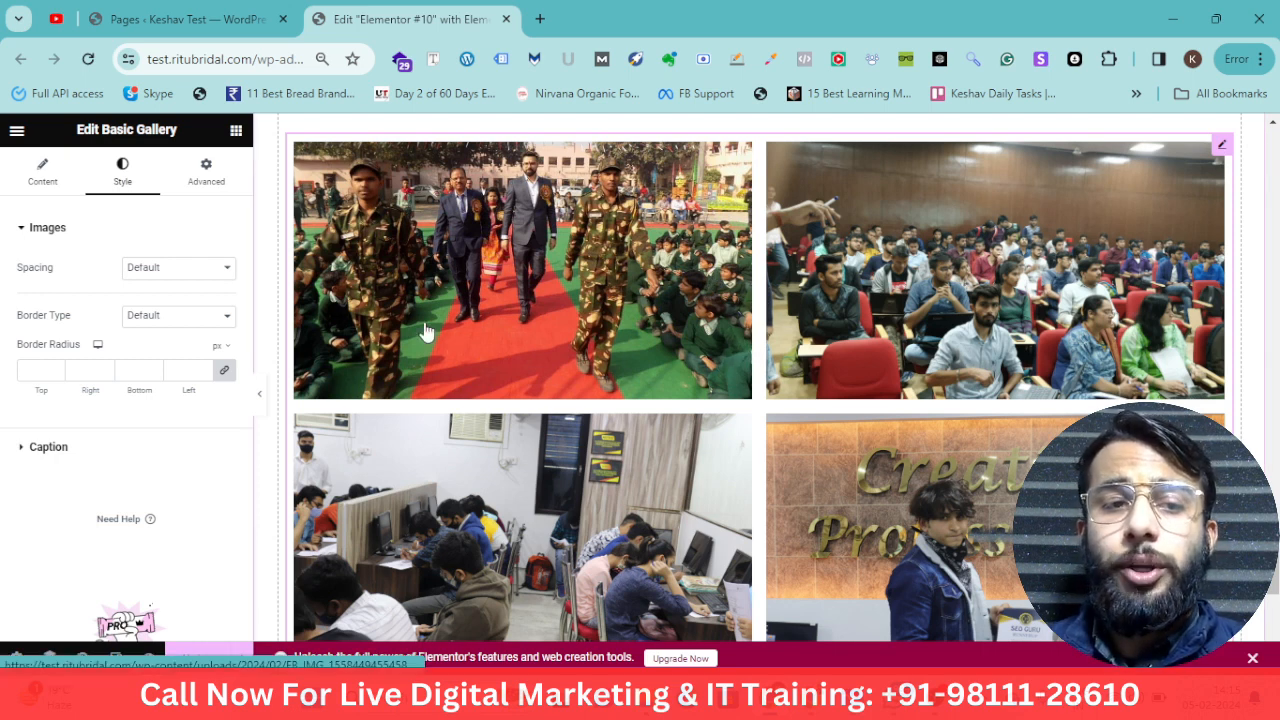
{"action": "left_click", "coordinate": [214, 274]}
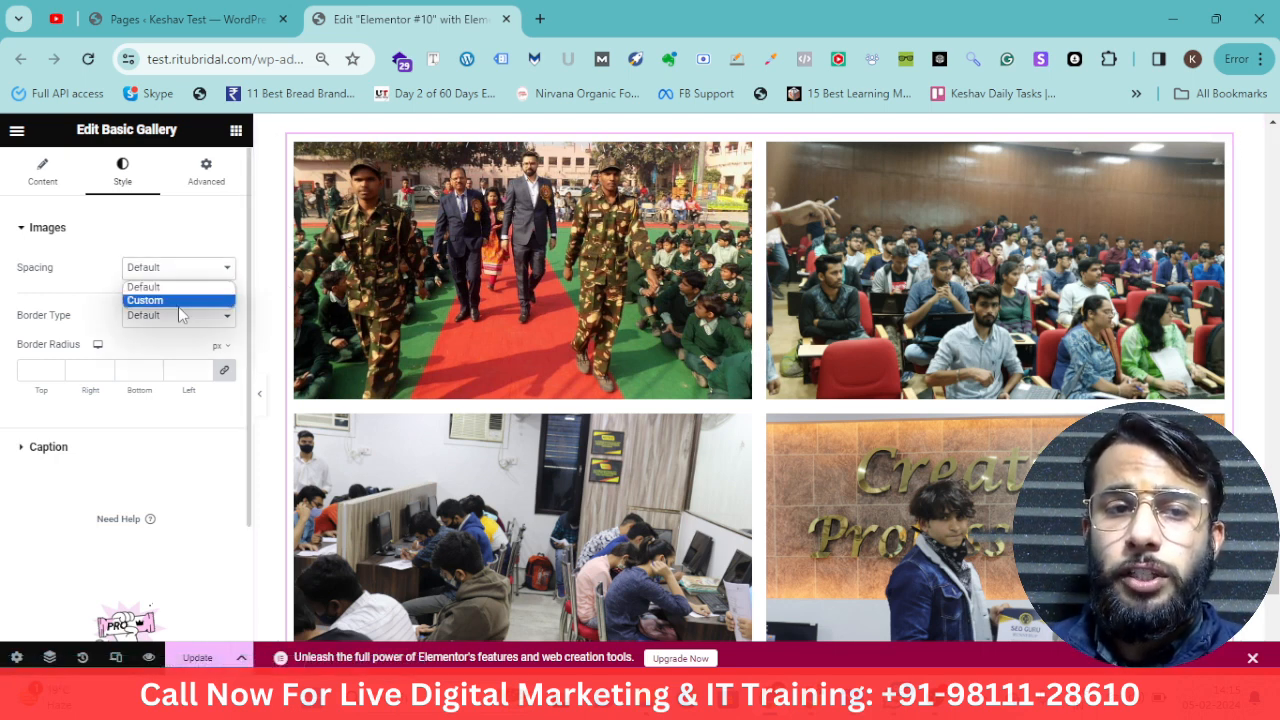
{"action": "left_click", "coordinate": [180, 309]}
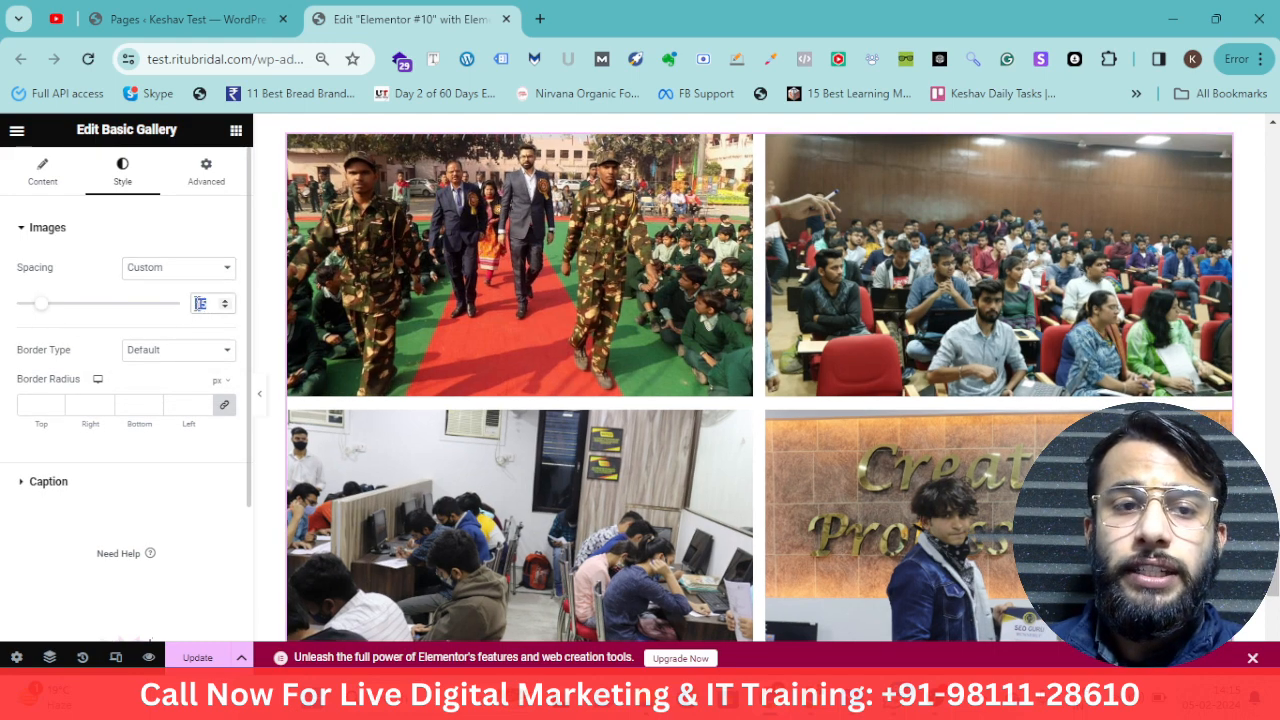
{"action": "type", "text": "50"}
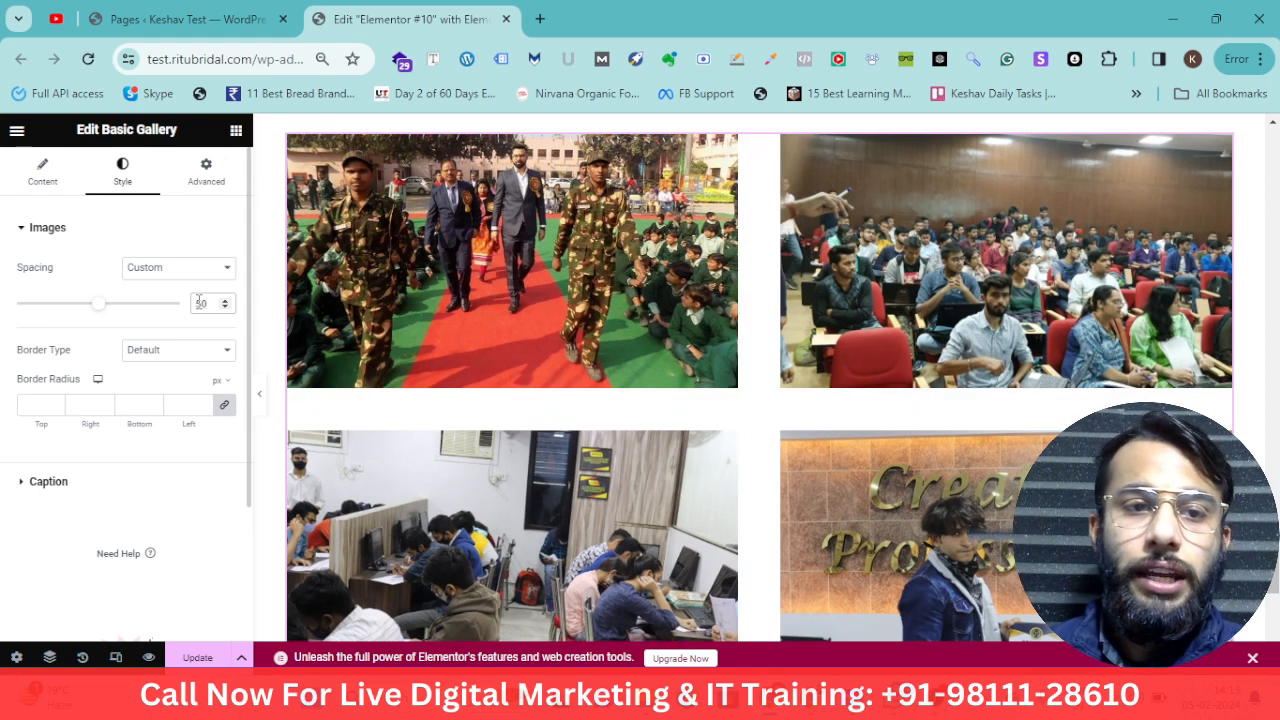
{"action": "left_click_drag", "start_coordinate": [104, 313], "coordinate": [46, 314]}
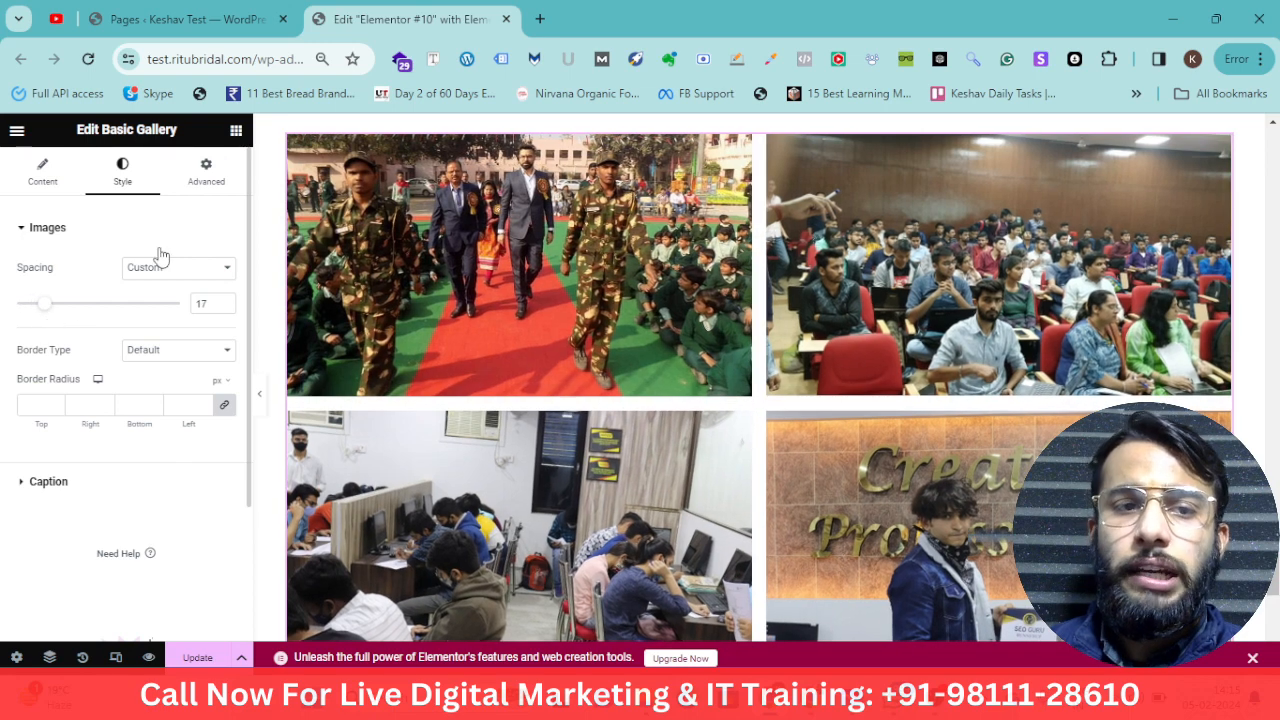
{"action": "left_click", "coordinate": [166, 270]}
{"action": "left_click", "coordinate": [166, 289]}
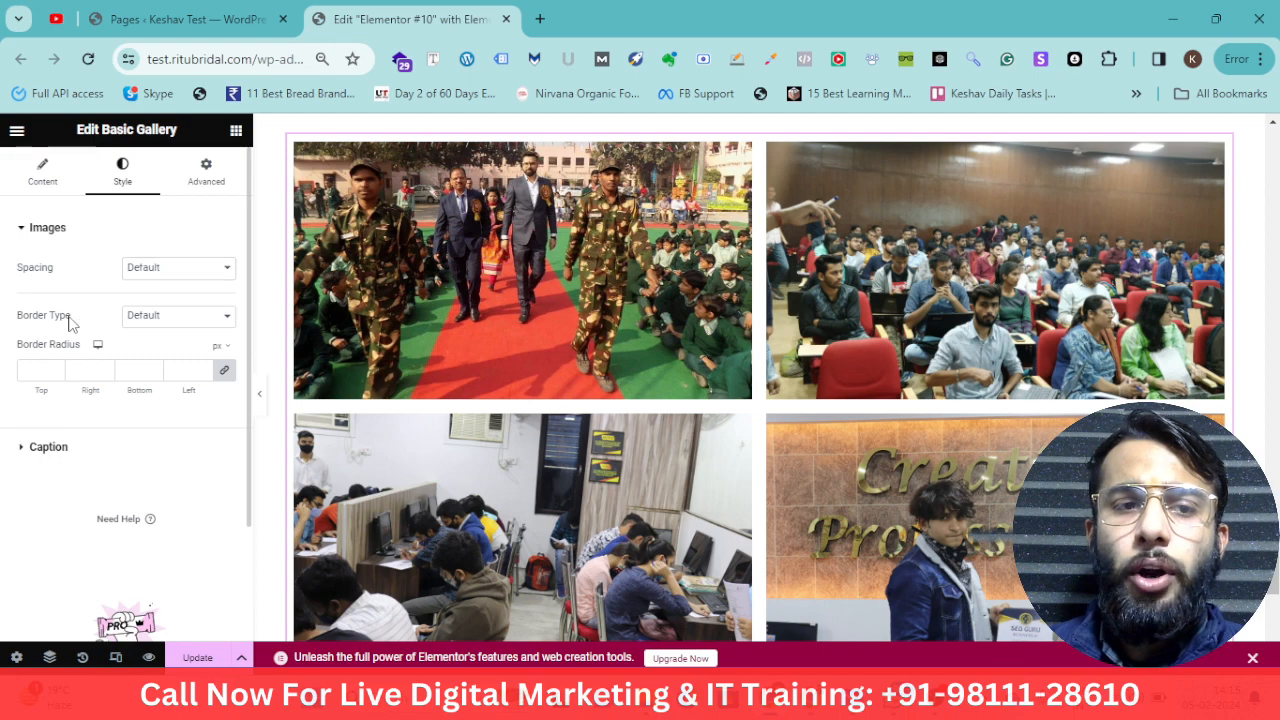
Give the gallery images a solid #FC0707 border and a 25 px border radius on all corners
{"action": "left_click", "coordinate": [165, 316]}
{"action": "left_click", "coordinate": [166, 363]}
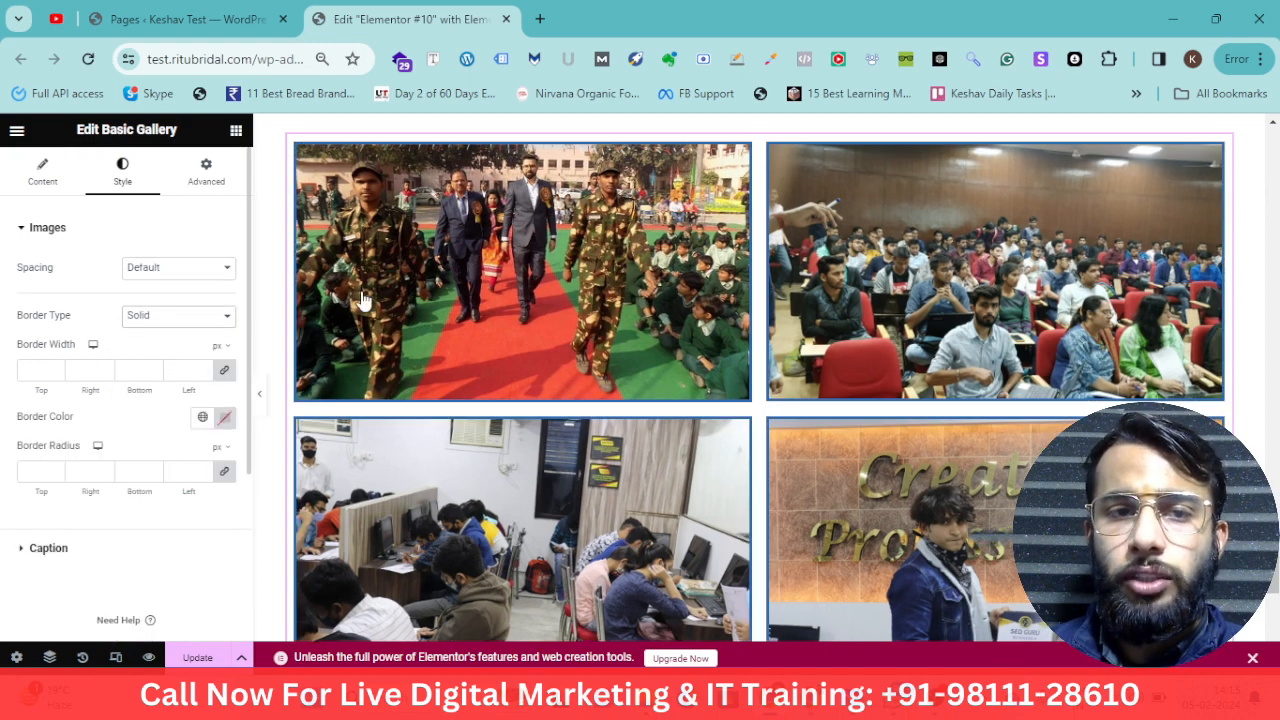
{"action": "left_click", "coordinate": [226, 421]}
{"action": "left_click_drag", "start_coordinate": [256, 298], "coordinate": [323, 199]}
{"action": "left_click_drag", "start_coordinate": [305, 318], "coordinate": [316, 203]}
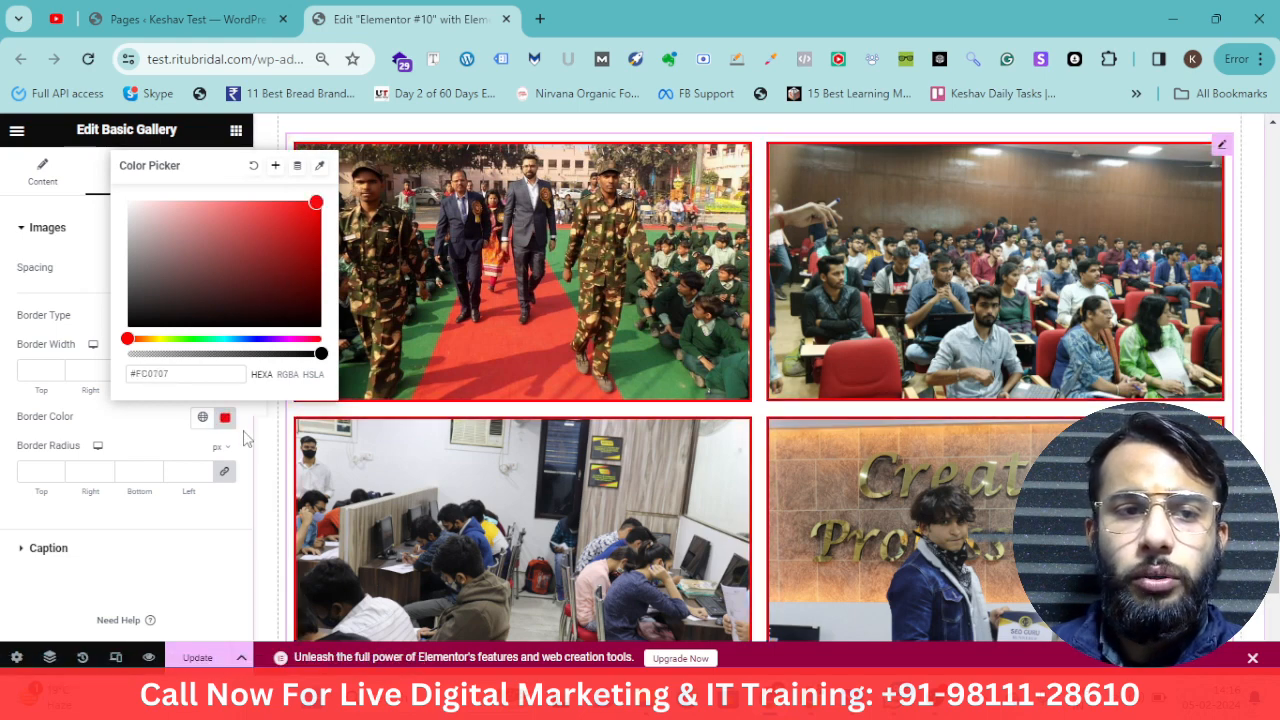
{"action": "left_click", "coordinate": [102, 318]}
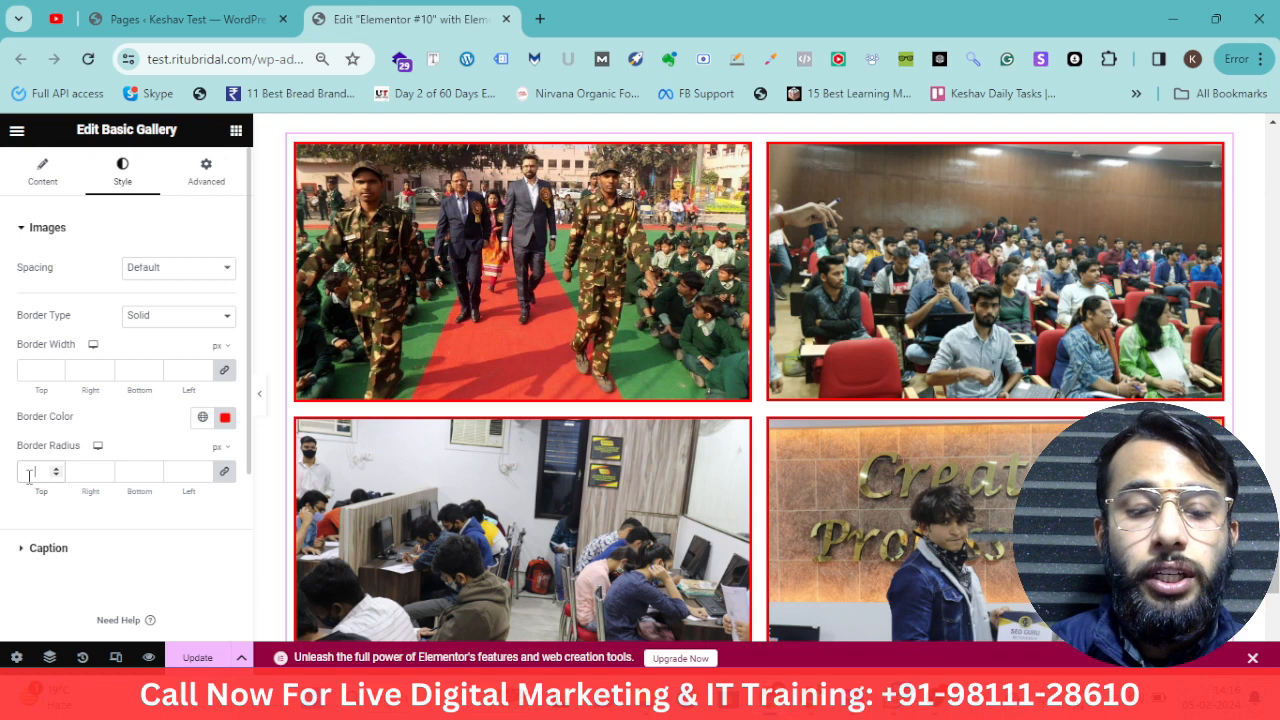
{"action": "type", "text": "25"}
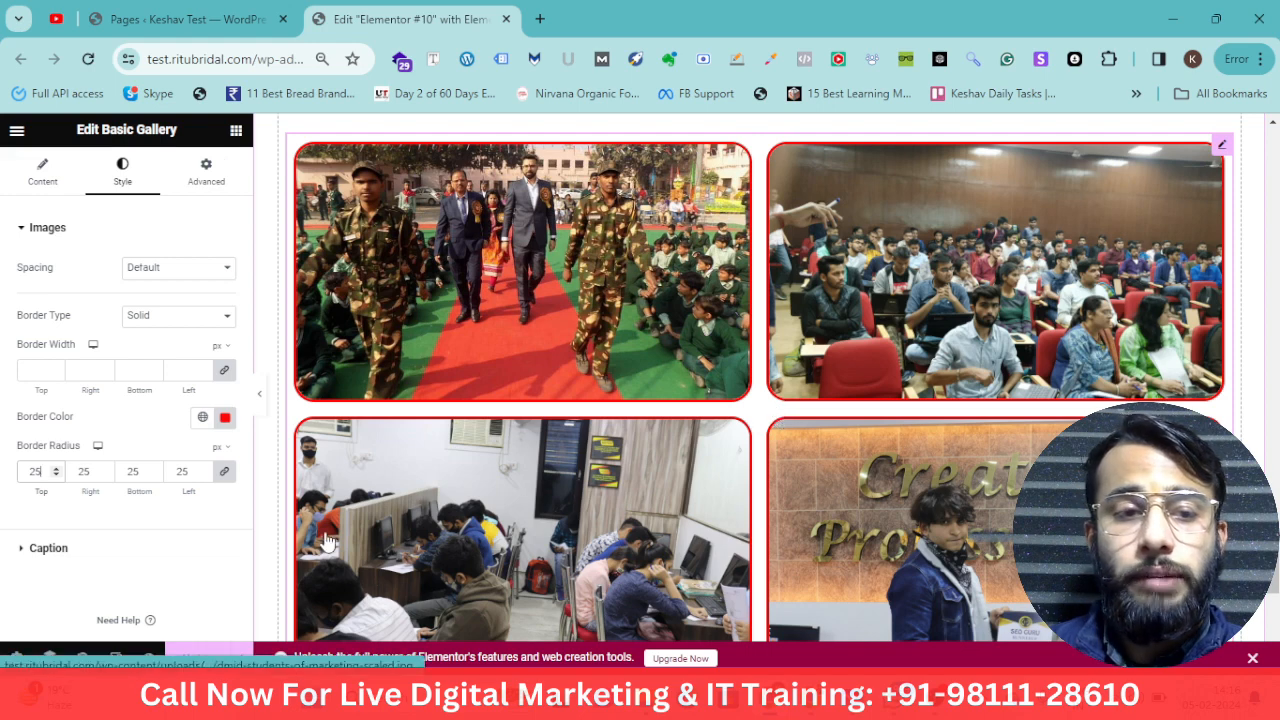
Review the gallery's caption, content, style and advanced settings
{"action": "left_click", "coordinate": [45, 549]}
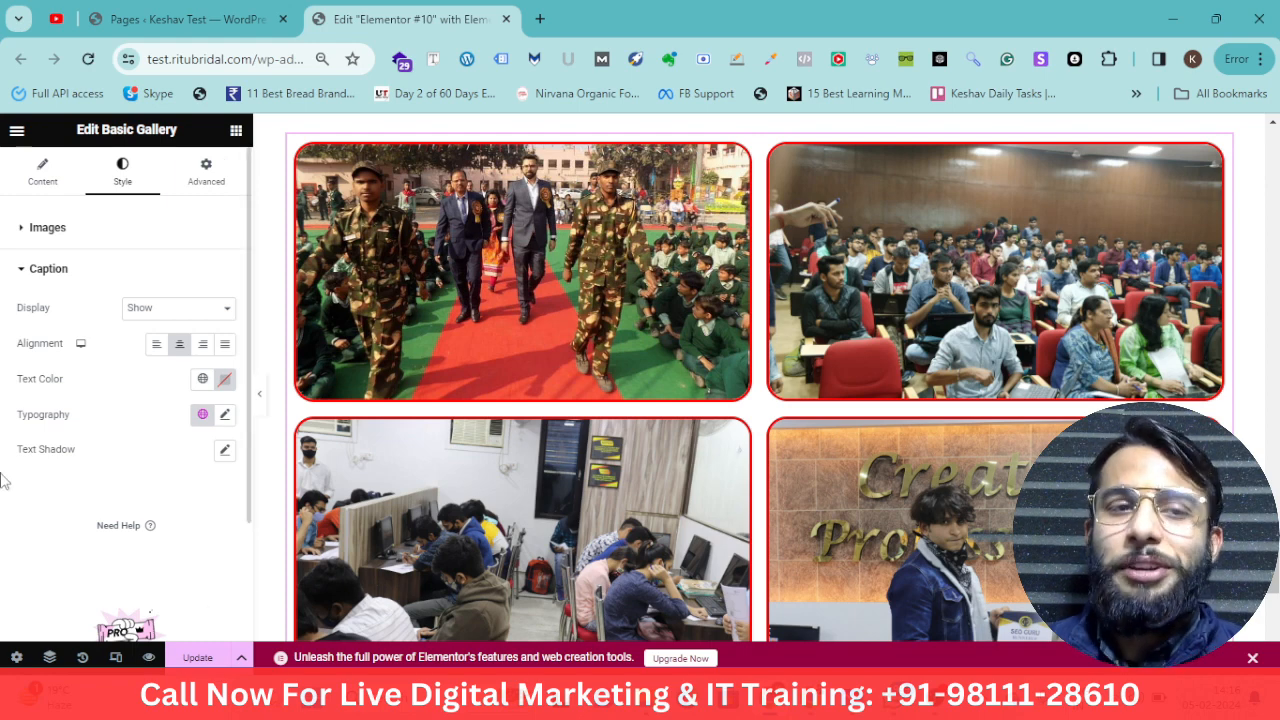
{"action": "left_click", "coordinate": [48, 180]}
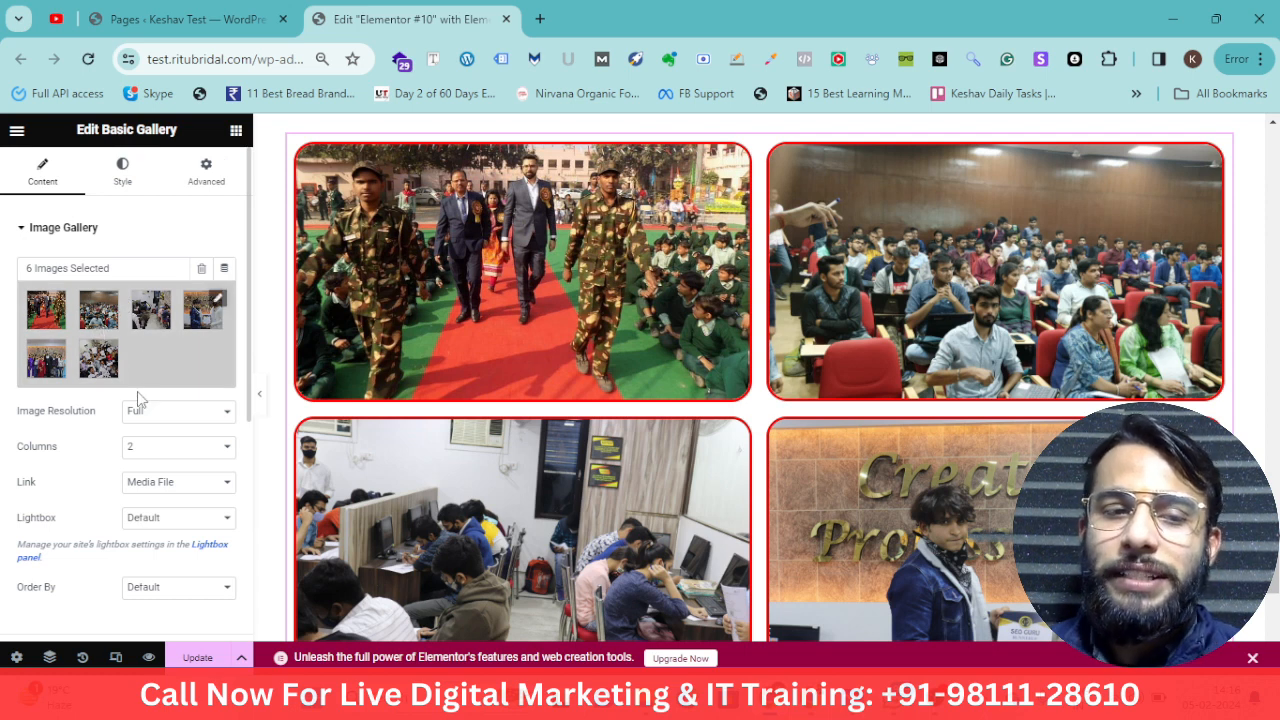
{"action": "left_click_drag", "start_coordinate": [106, 414], "coordinate": [18, 418]}
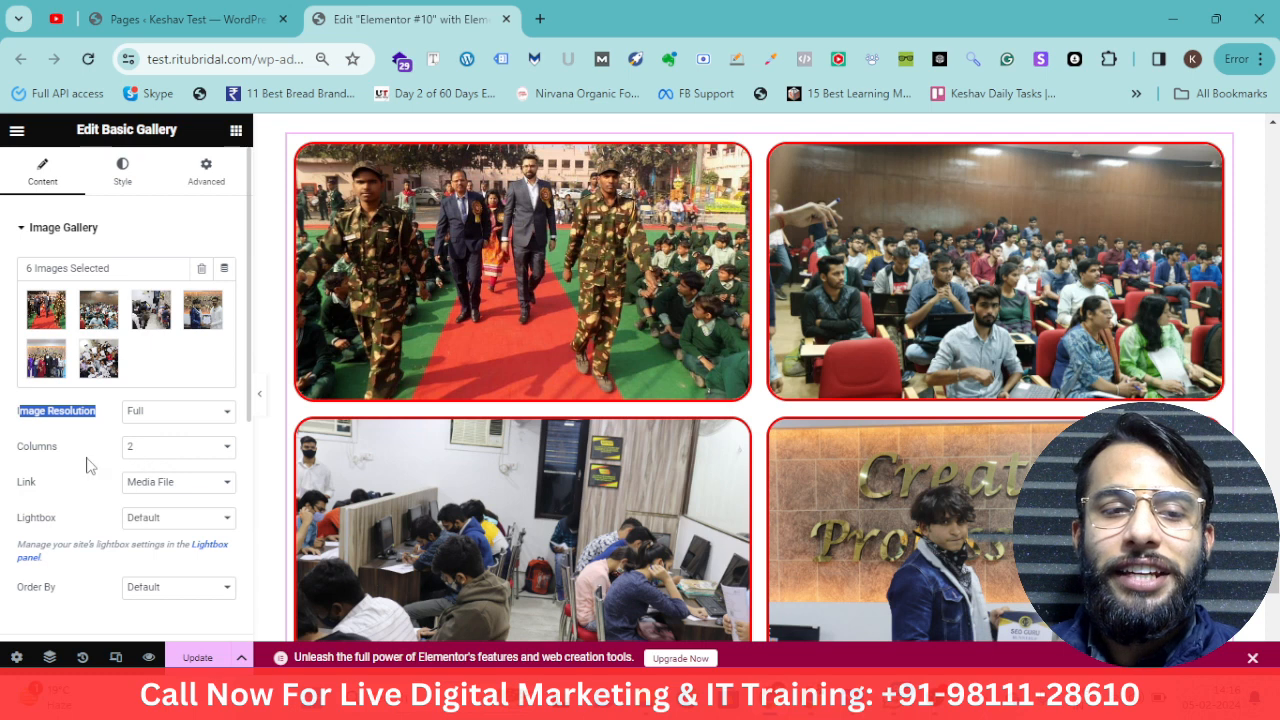
{"action": "double_click", "coordinate": [40, 446]}
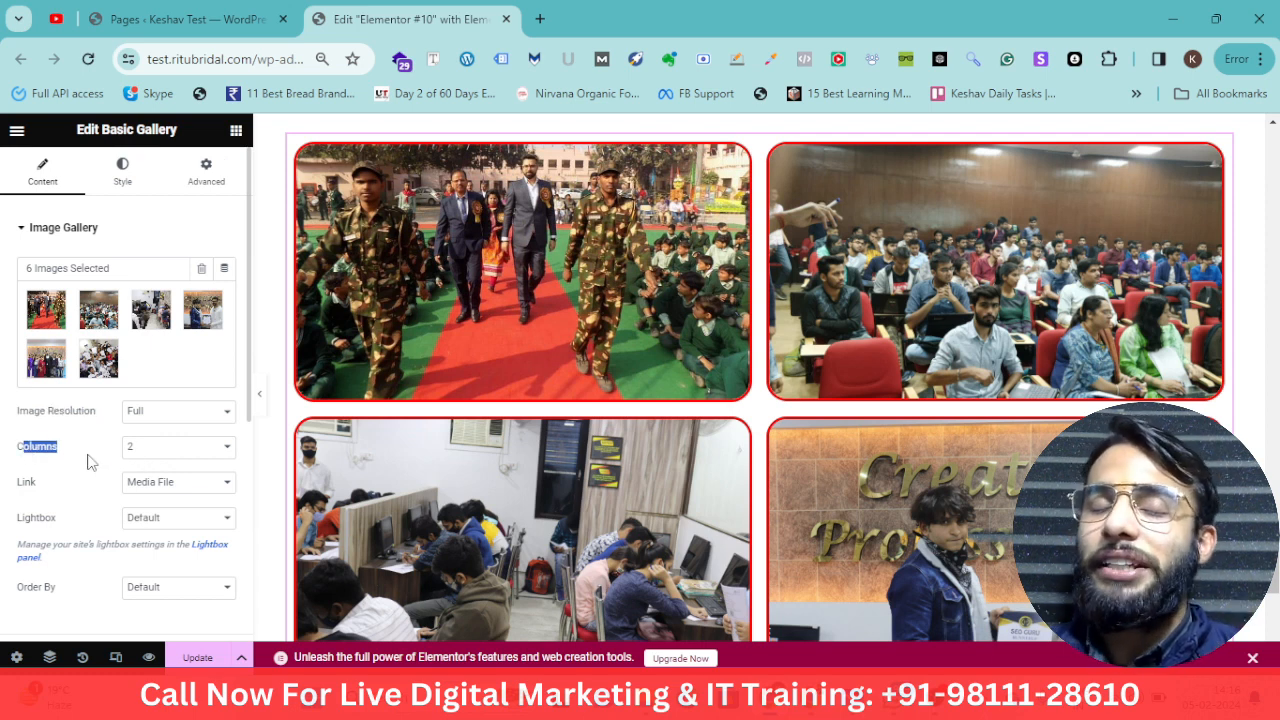
{"action": "left_click", "coordinate": [148, 181]}
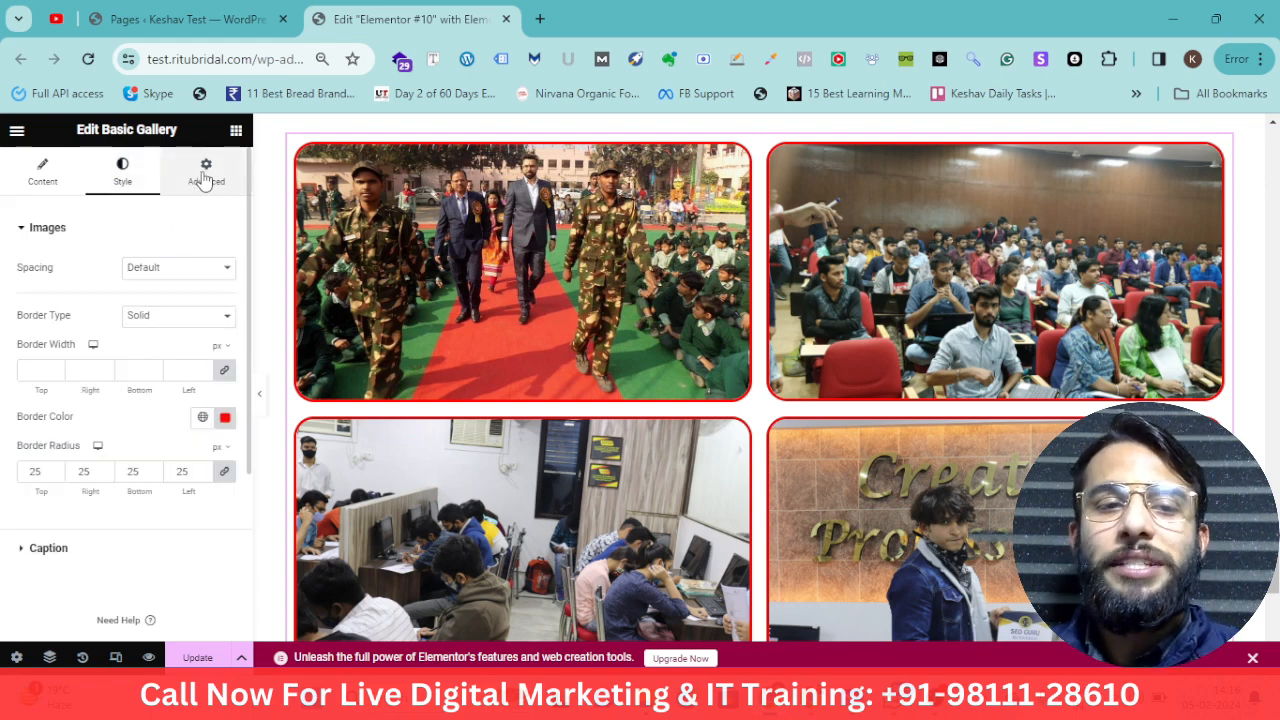
{"action": "left_click", "coordinate": [203, 180]}
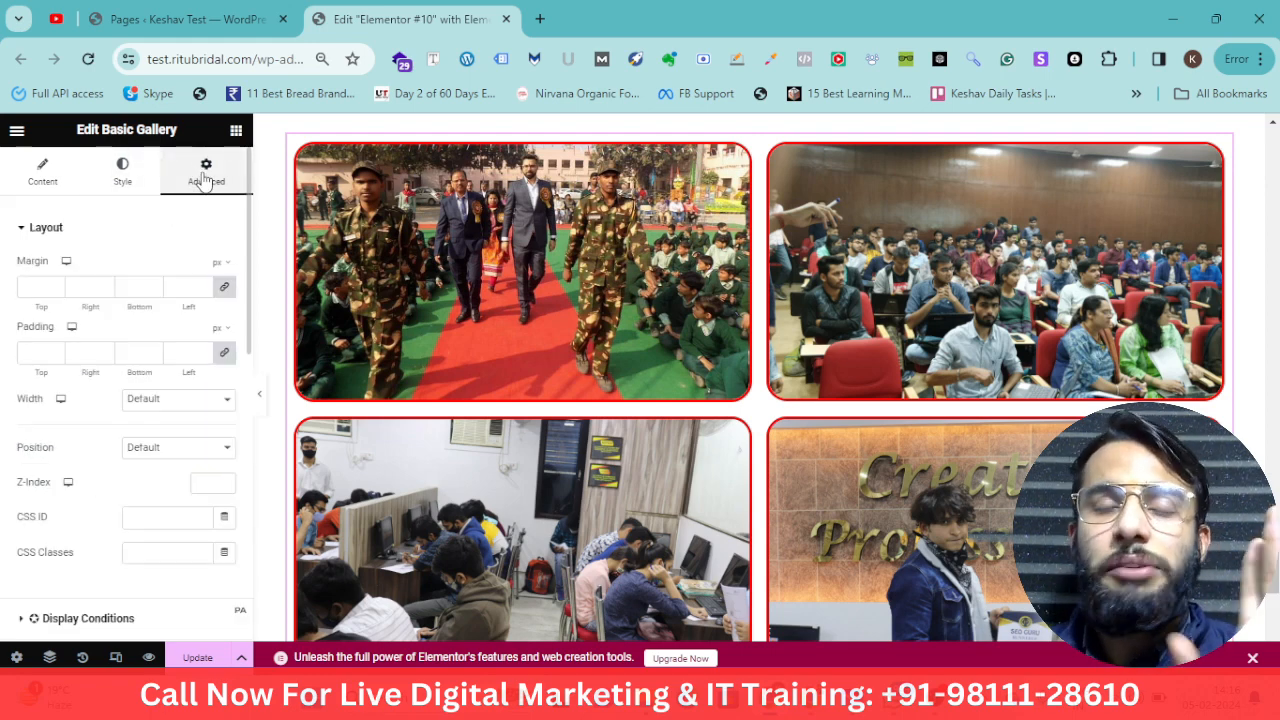
{"action": "scroll", "coordinate": [108, 390], "scroll_direction": "down", "scroll_amount": 2}
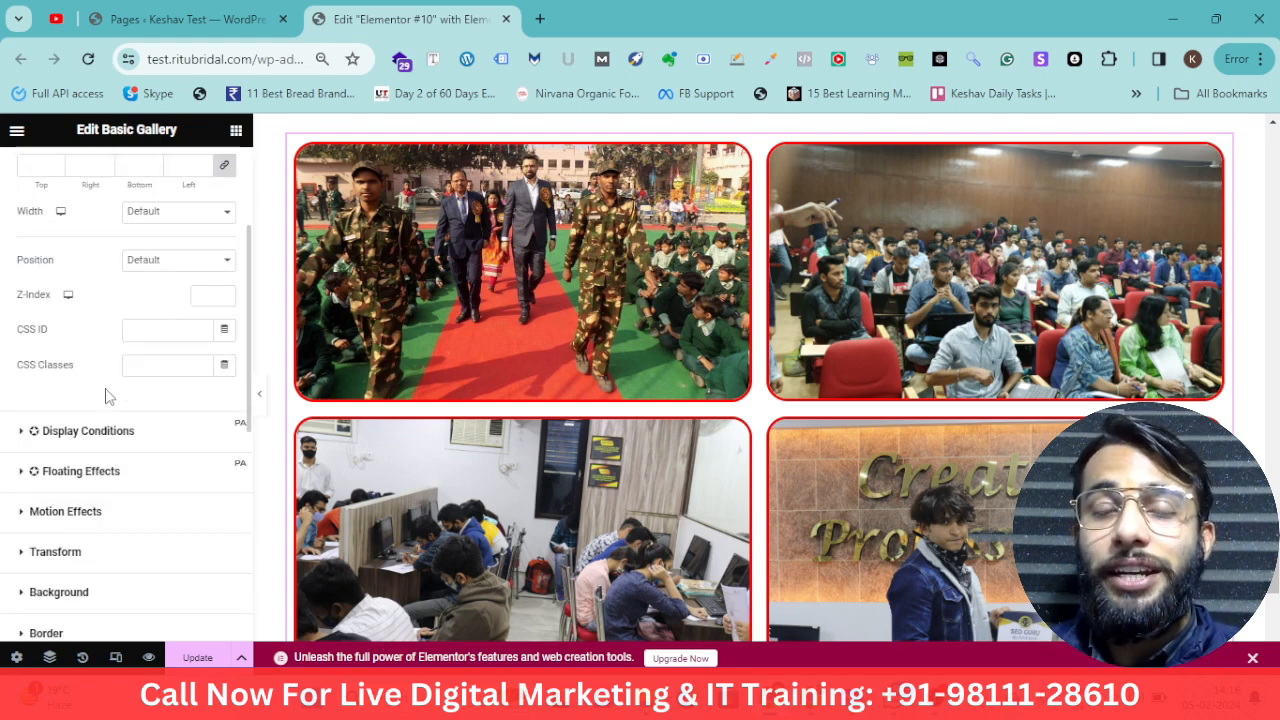
{"action": "scroll", "coordinate": [108, 420], "scroll_direction": "down", "scroll_amount": 1}
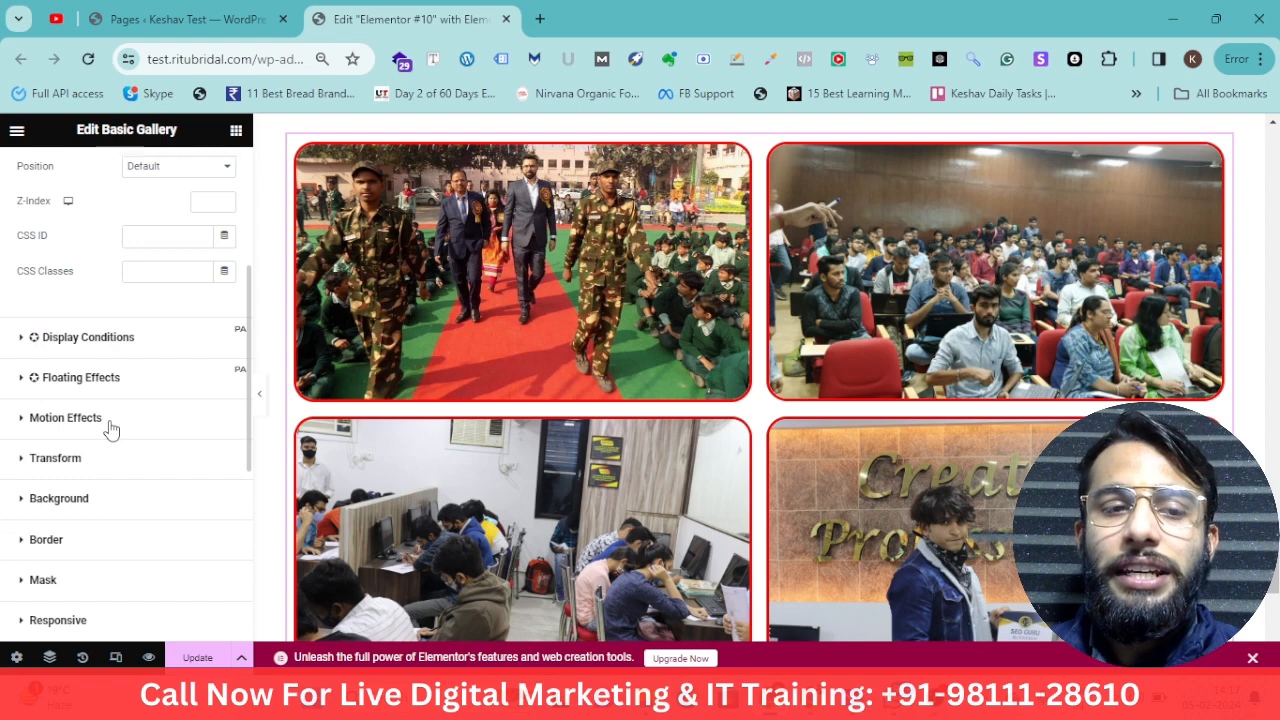
Set the gallery's entrance animation to Fade In in Motion Effects
{"action": "left_click", "coordinate": [86, 429]}
{"action": "left_click", "coordinate": [60, 412]}
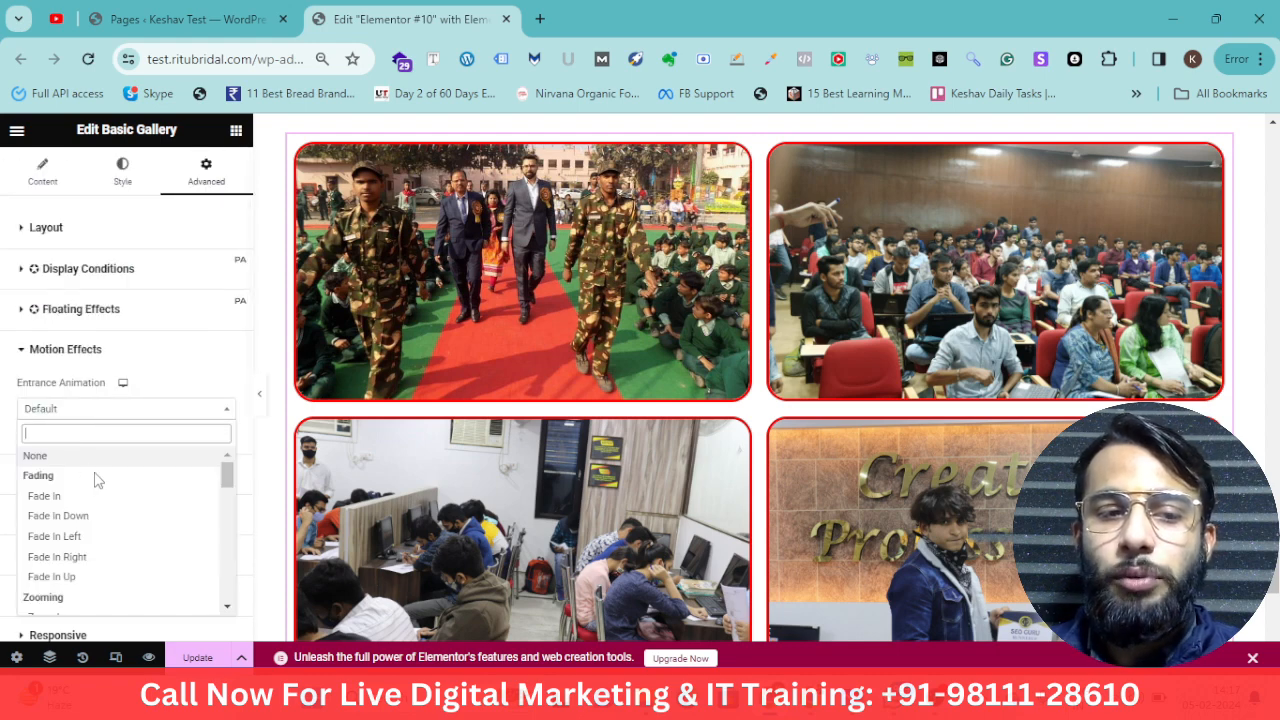
{"action": "left_click", "coordinate": [97, 512]}
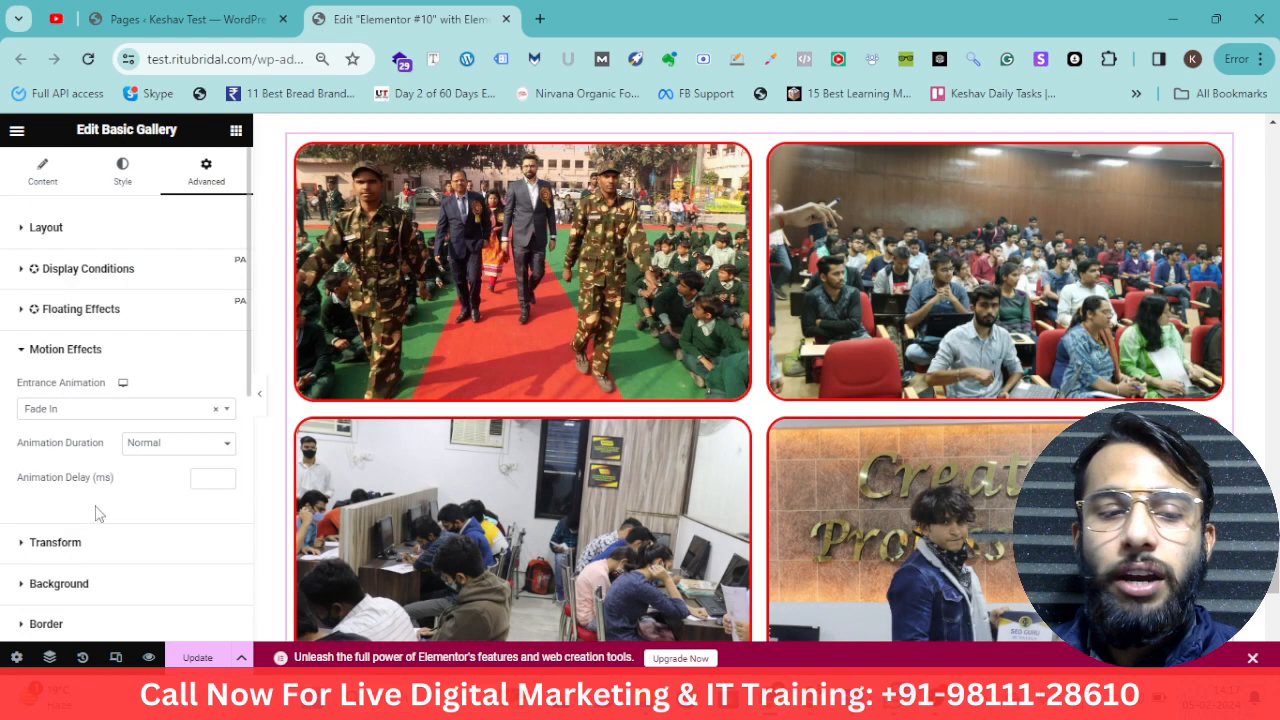
{"action": "scroll", "coordinate": [97, 513], "scroll_direction": "down", "scroll_amount": 2}
{"action": "scroll", "coordinate": [117, 500], "scroll_direction": "up", "scroll_amount": 2}
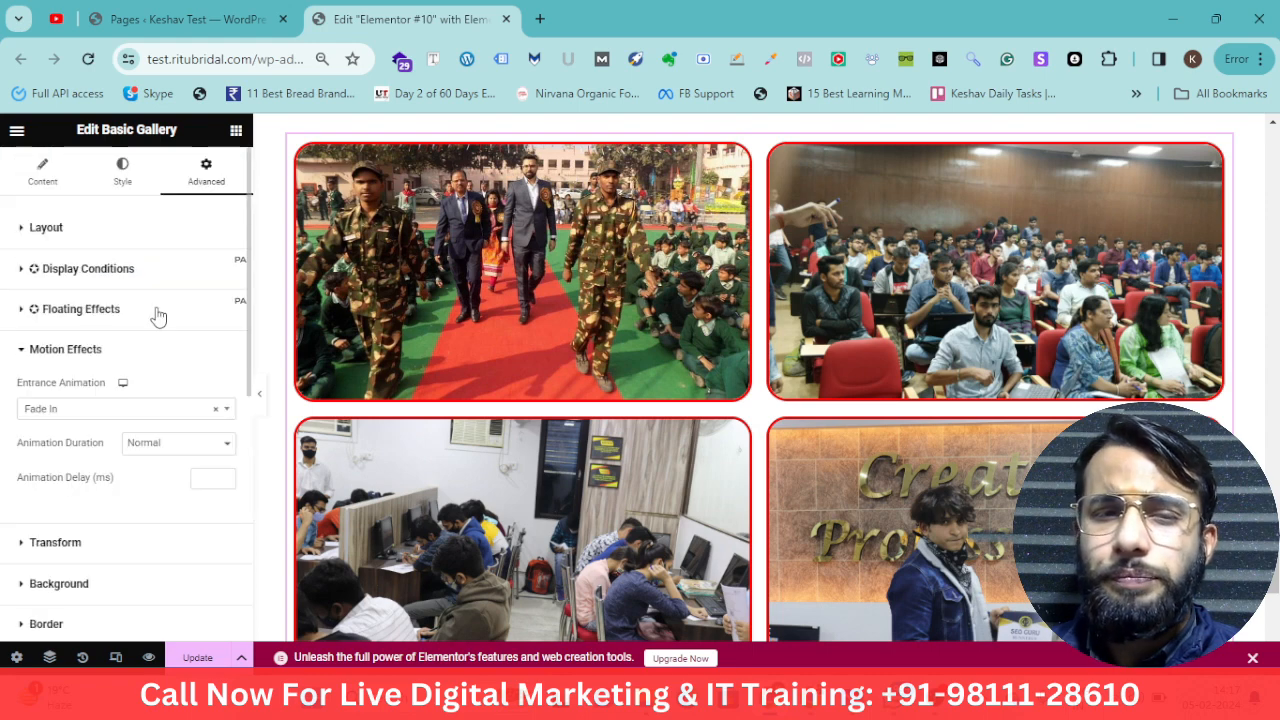
Add an Icon List widget to the page below the gallery
{"action": "left_click", "coordinate": [236, 131]}
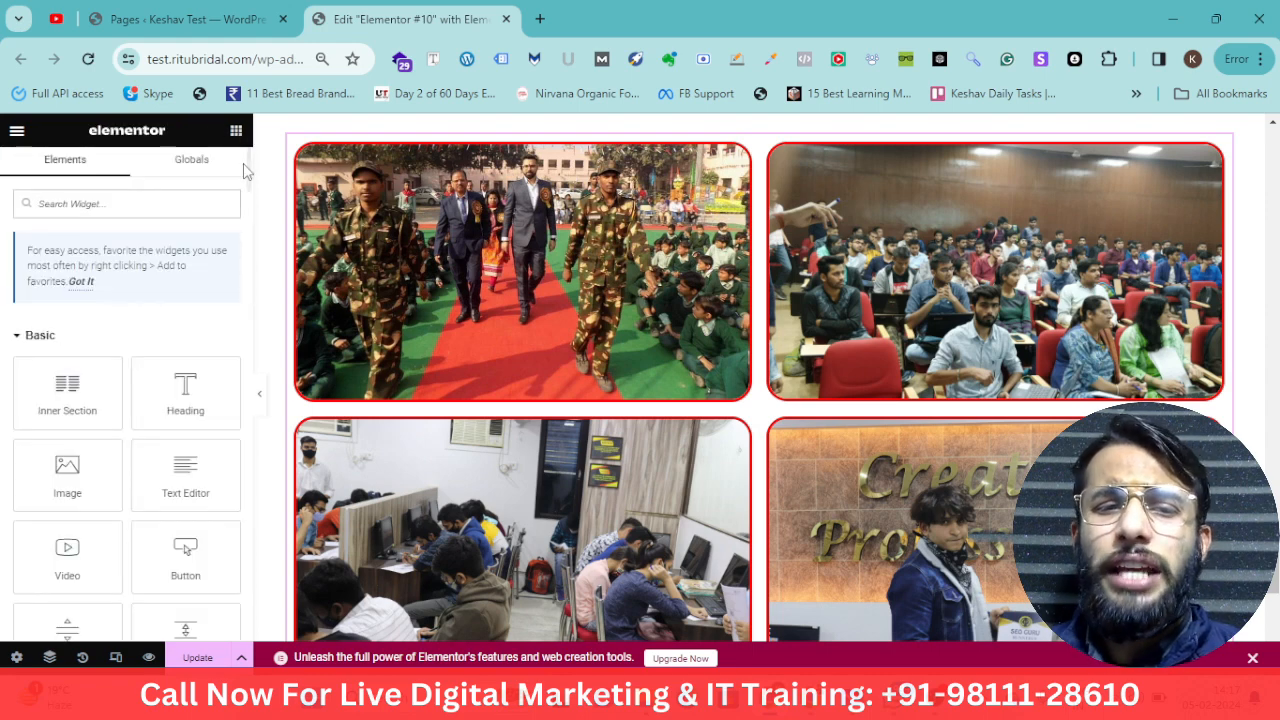
{"action": "scroll", "coordinate": [170, 375], "scroll_direction": "down", "scroll_amount": 5}
{"action": "scroll", "coordinate": [170, 380], "scroll_direction": "down", "scroll_amount": 2}
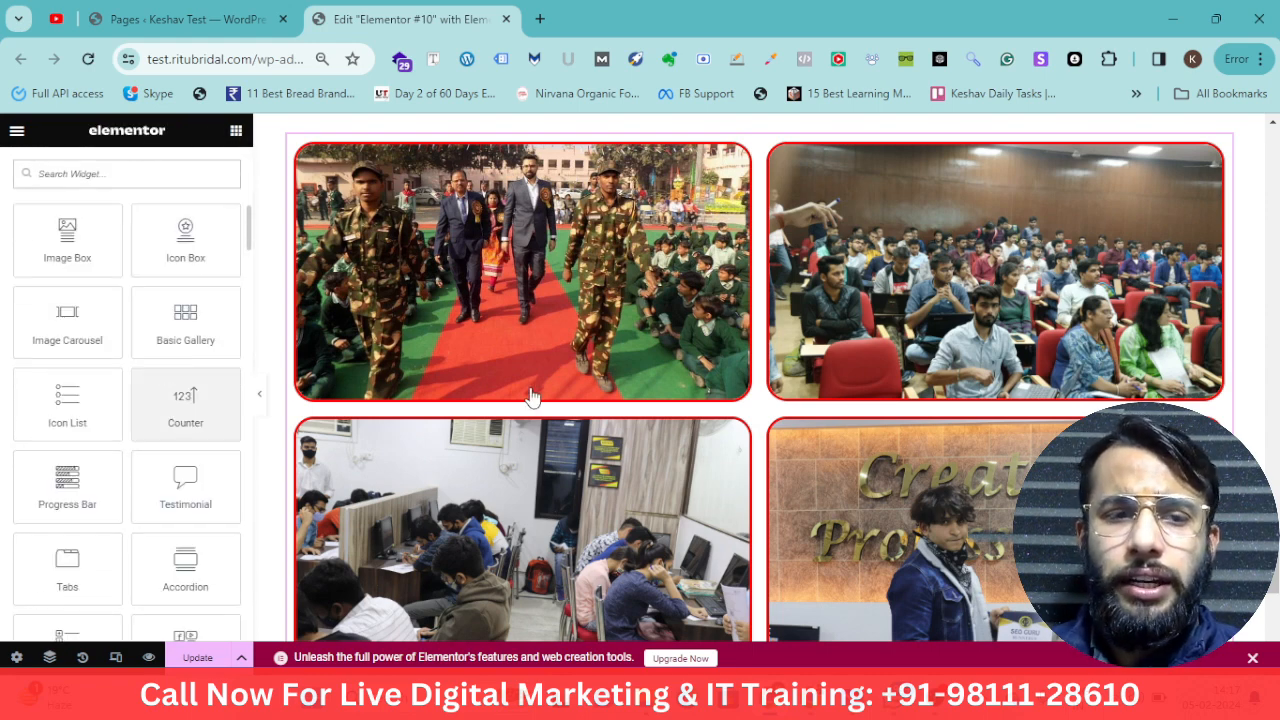
{"action": "scroll", "coordinate": [530, 398], "scroll_direction": "down", "scroll_amount": 3}
{"action": "scroll", "coordinate": [165, 393], "scroll_direction": "down", "scroll_amount": 1}
{"action": "scroll", "coordinate": [580, 400], "scroll_direction": "down", "scroll_amount": 4}
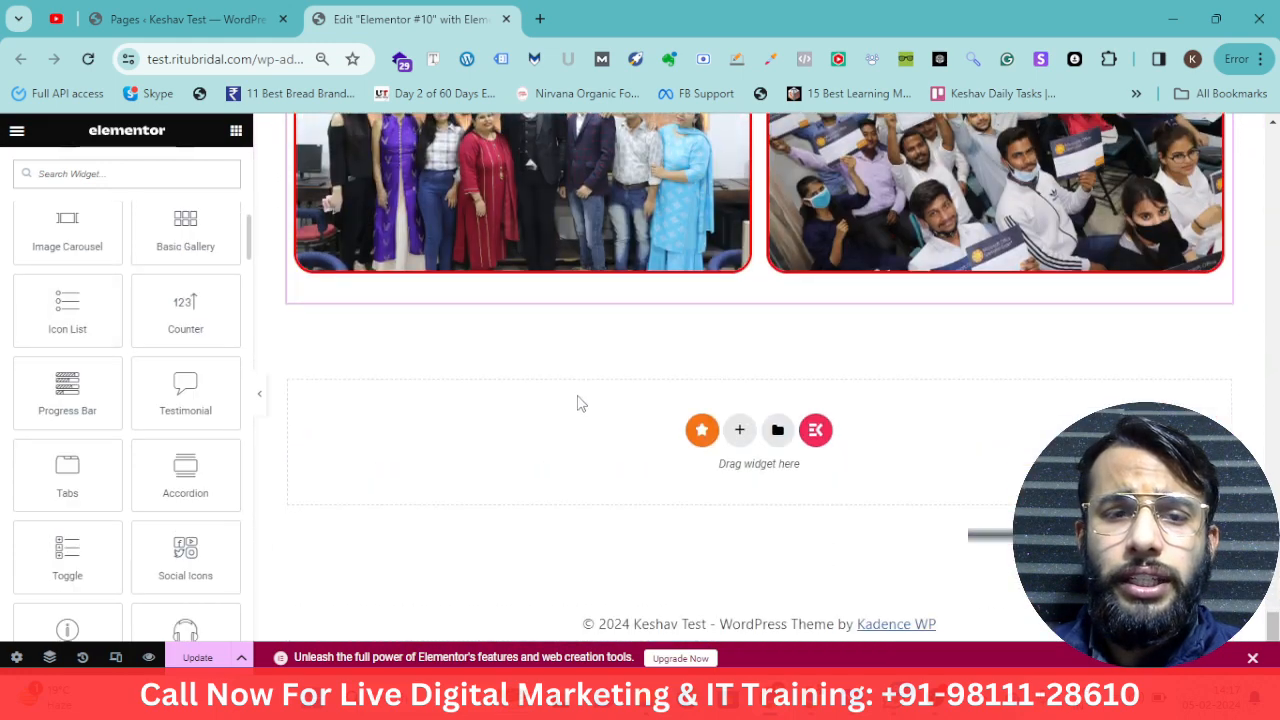
{"action": "left_click_drag", "start_coordinate": [72, 318], "coordinate": [533, 268]}
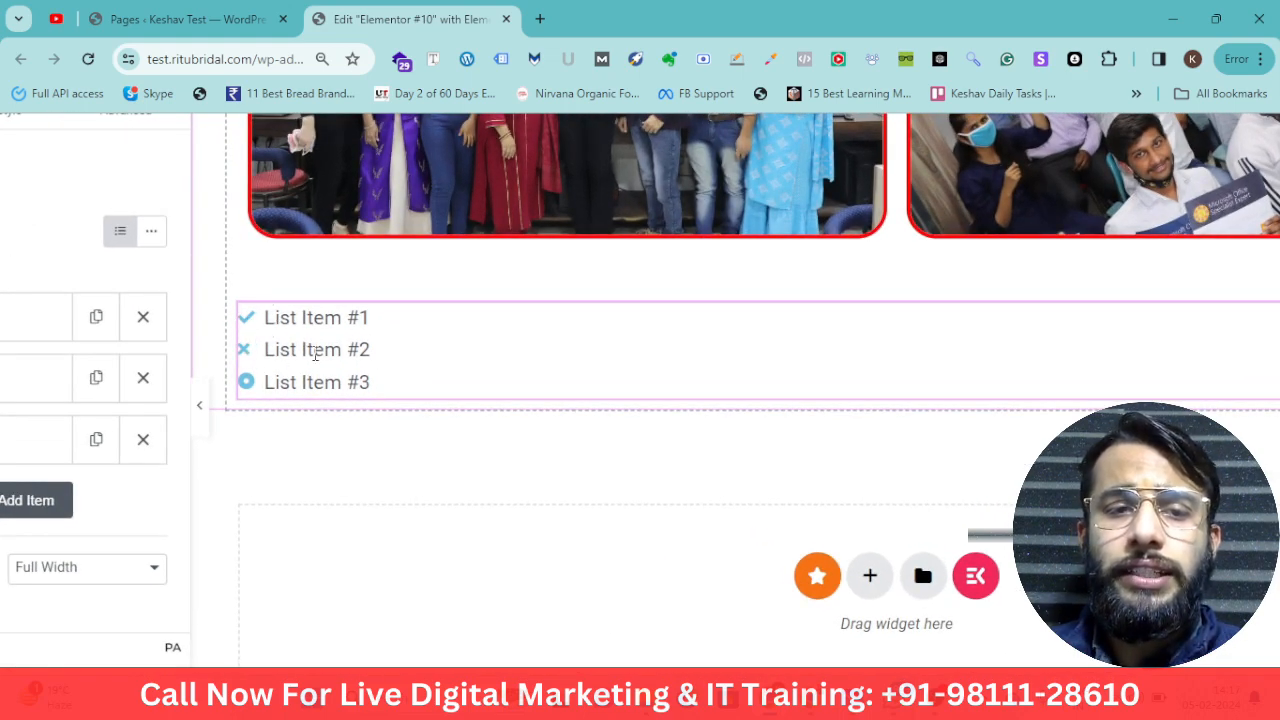
Rename the first list item to Social Media Marketing
{"action": "left_click", "coordinate": [105, 331]}
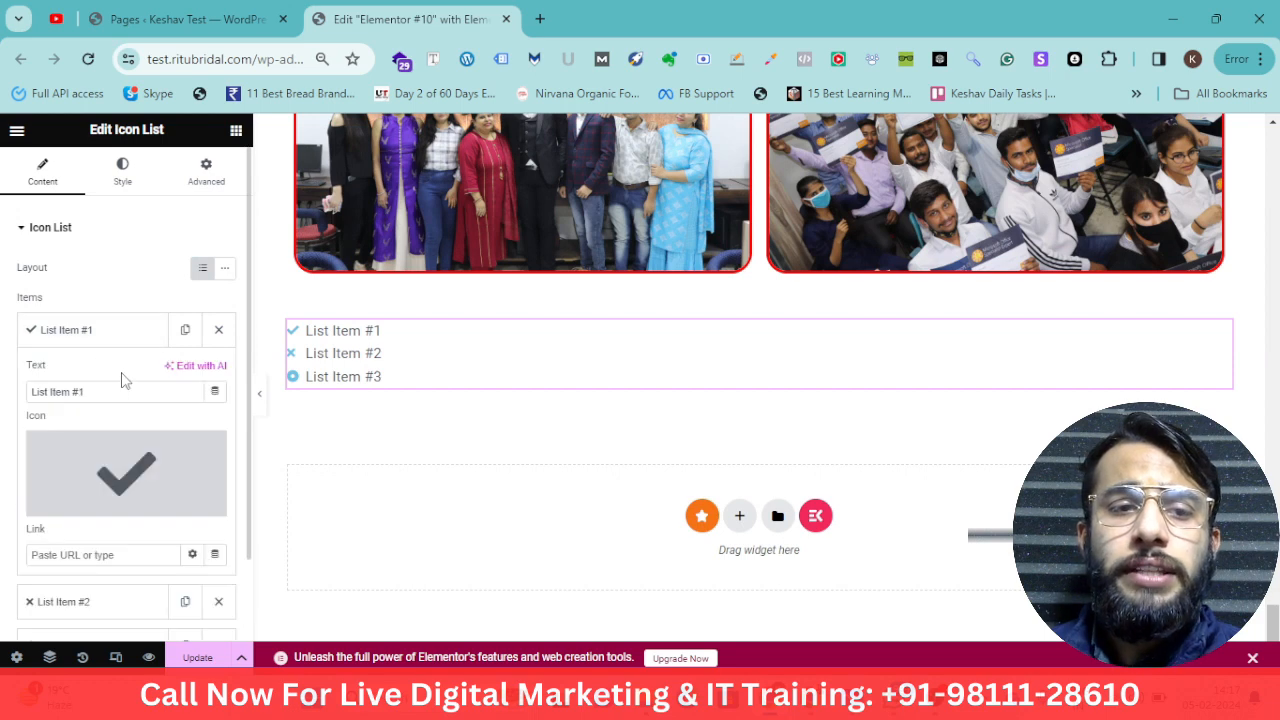
{"action": "left_click_drag", "start_coordinate": [110, 397], "coordinate": [3, 402]}
{"action": "type", "text": "Digi"}
{"action": "key", "text": "ctrl+a"}
{"action": "type", "text": "Soc"}
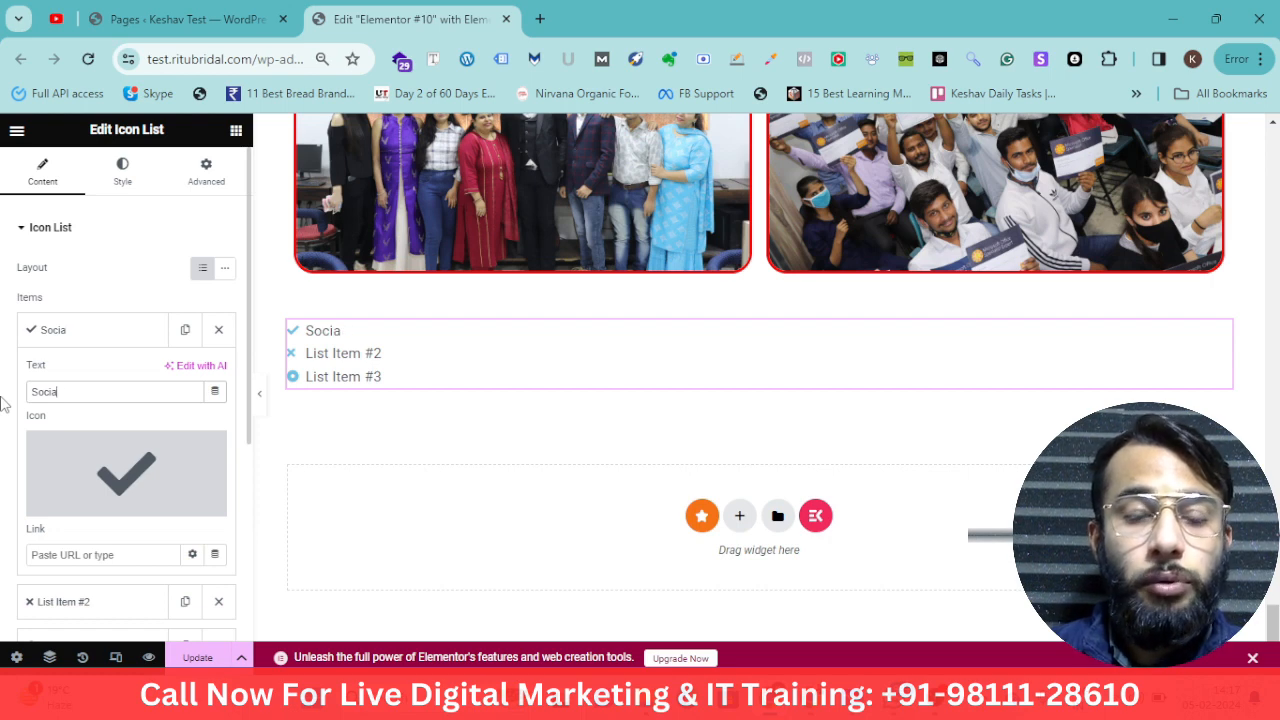
{"action": "type", "text": "ial Media M"}
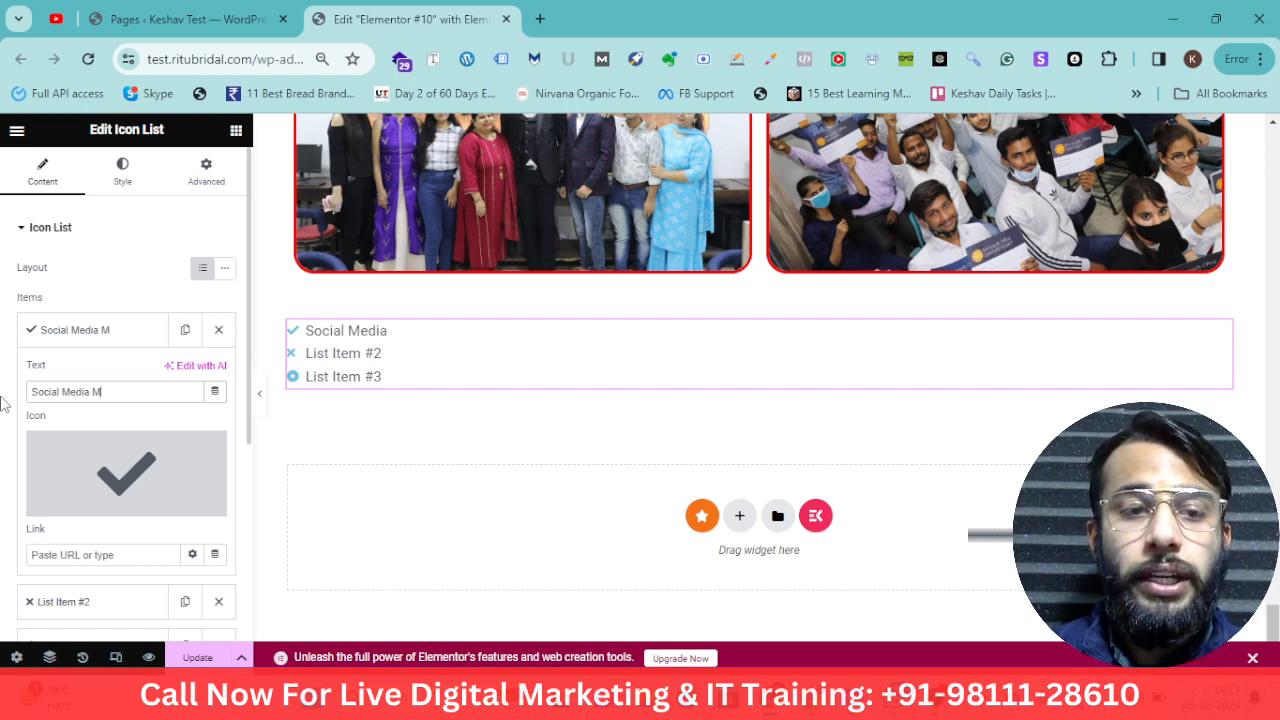
{"action": "type", "text": "ARKE"}
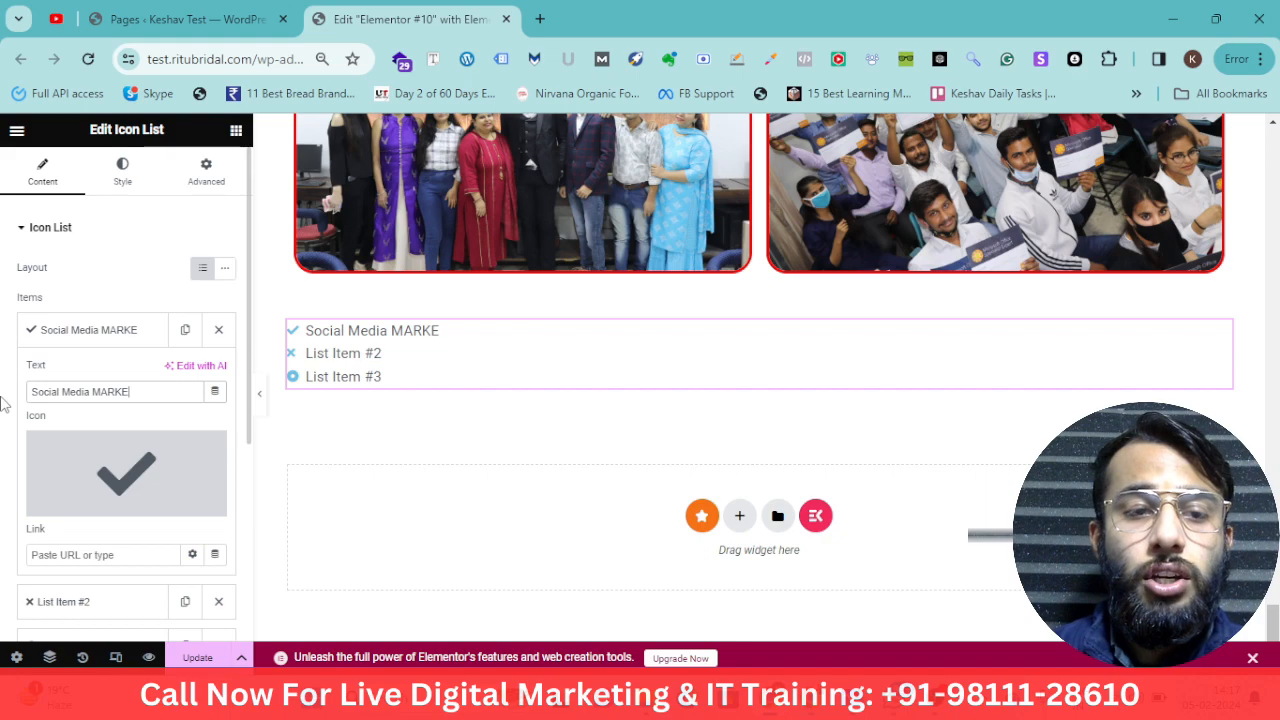
{"action": "key", "text": "BackSpace"}
{"action": "key", "text": "BackSpace"}
{"action": "key", "text": "BackSpace"}
{"action": "key", "text": "BackSpace"}
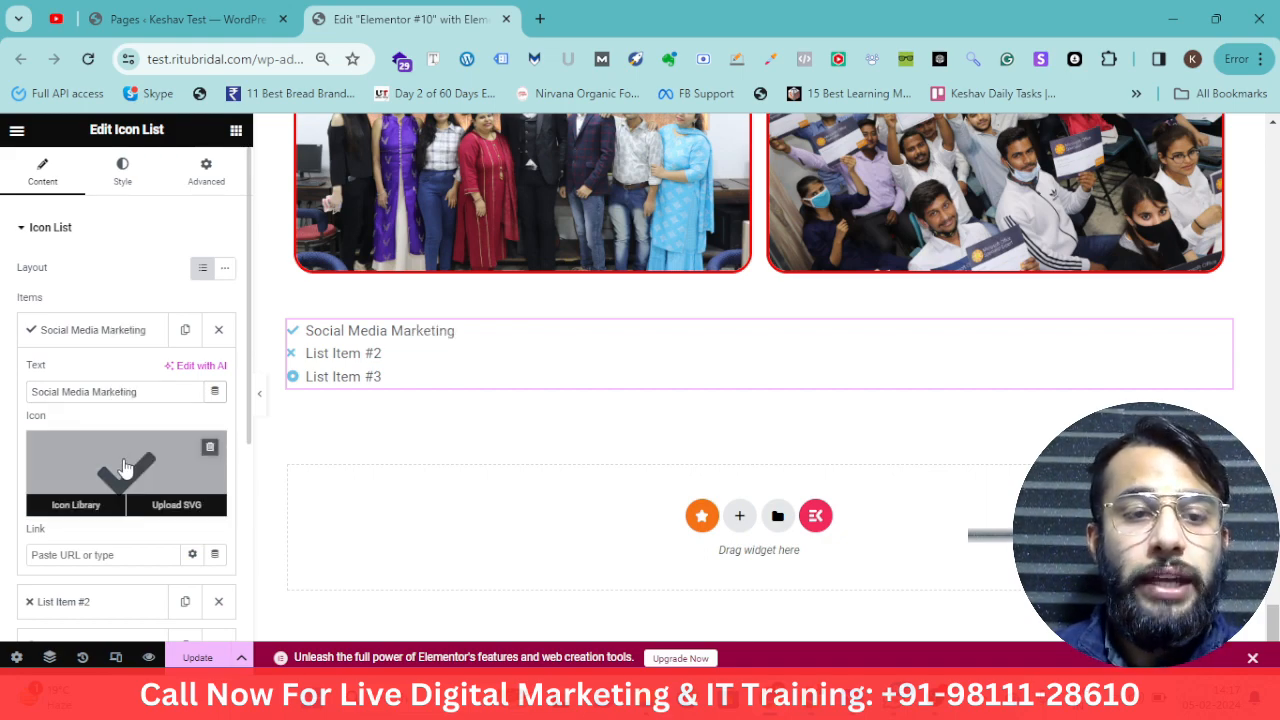
Replace the first item's icon with a chalkboard icon from the Icon Library
{"action": "left_click", "coordinate": [80, 506]}
{"action": "left_click", "coordinate": [572, 285]}
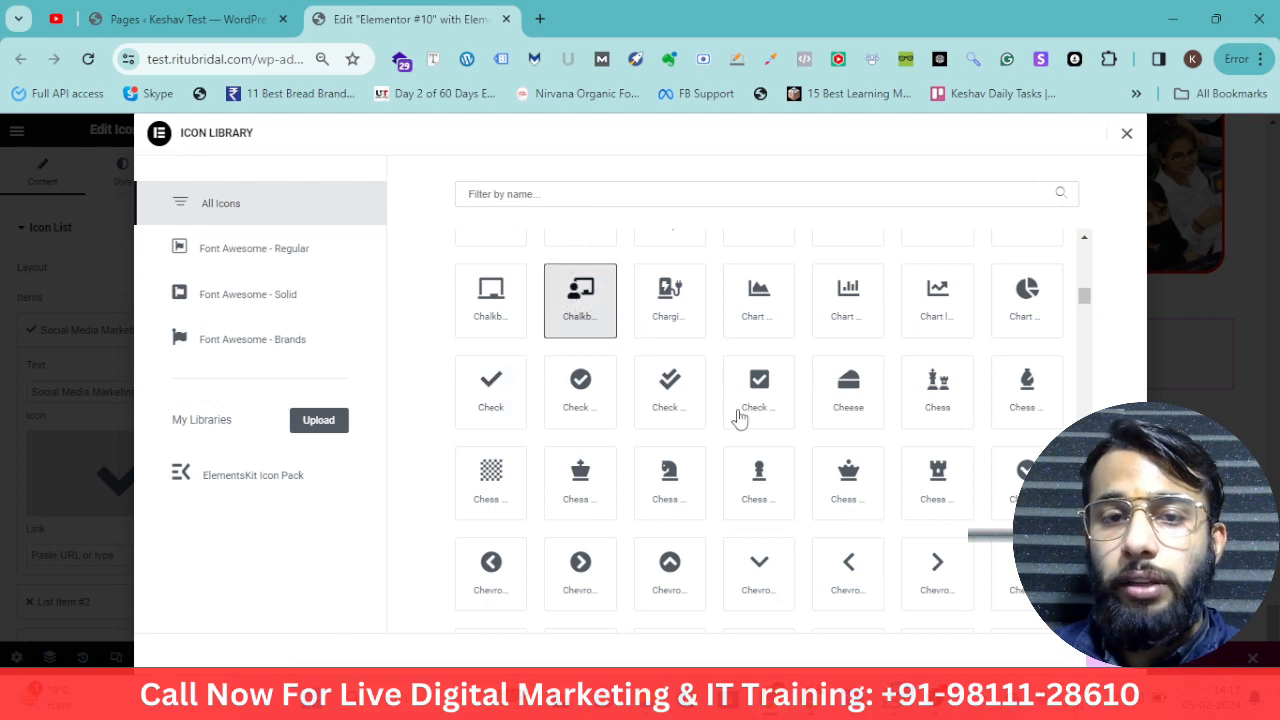
{"action": "left_click", "coordinate": [1108, 661]}
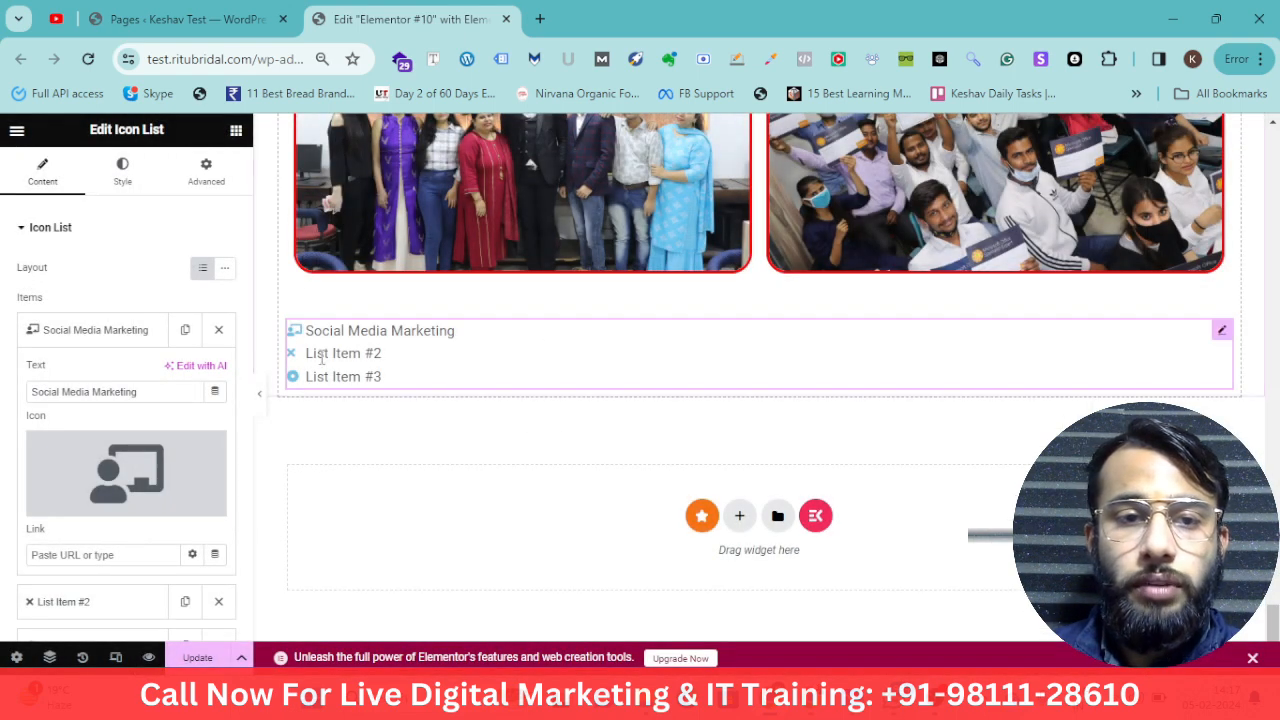
Rename the second list item to Google Ads
{"action": "left_click", "coordinate": [88, 332]}
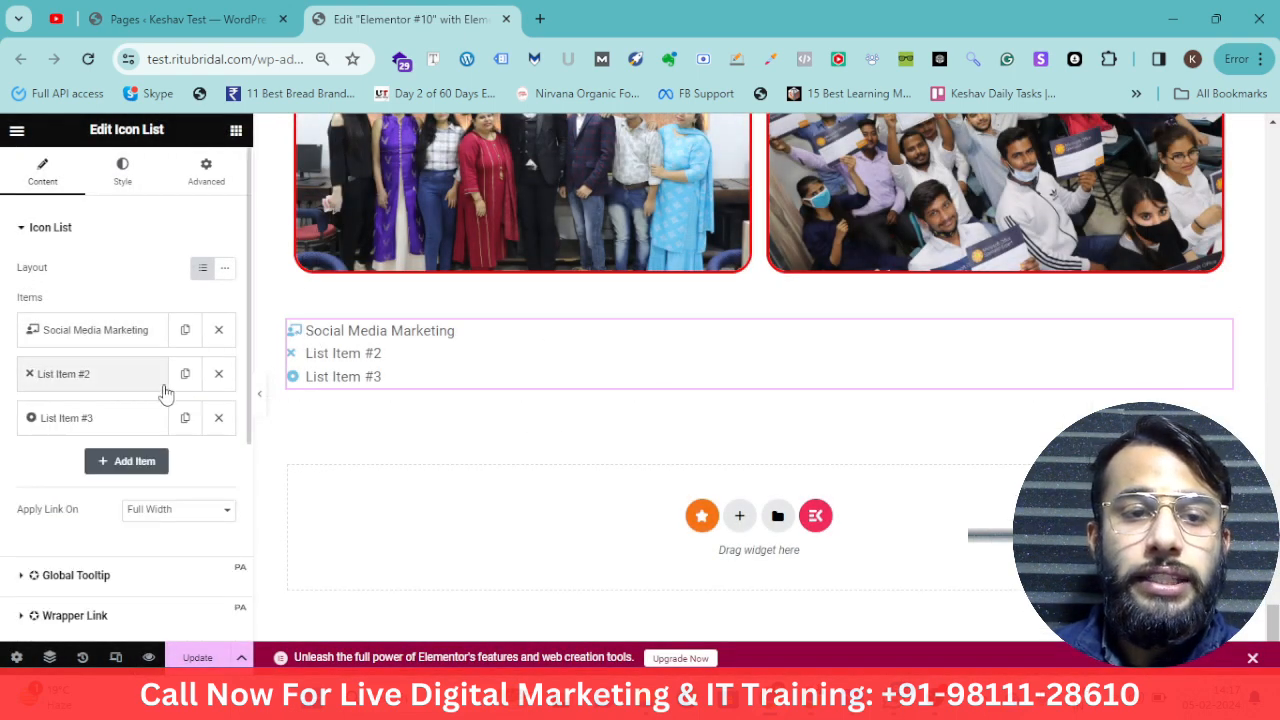
{"action": "left_click", "coordinate": [146, 374]}
{"action": "left_click", "coordinate": [102, 432]}
{"action": "key", "text": "ctrl+a"}
{"action": "type", "text": "Goog"}
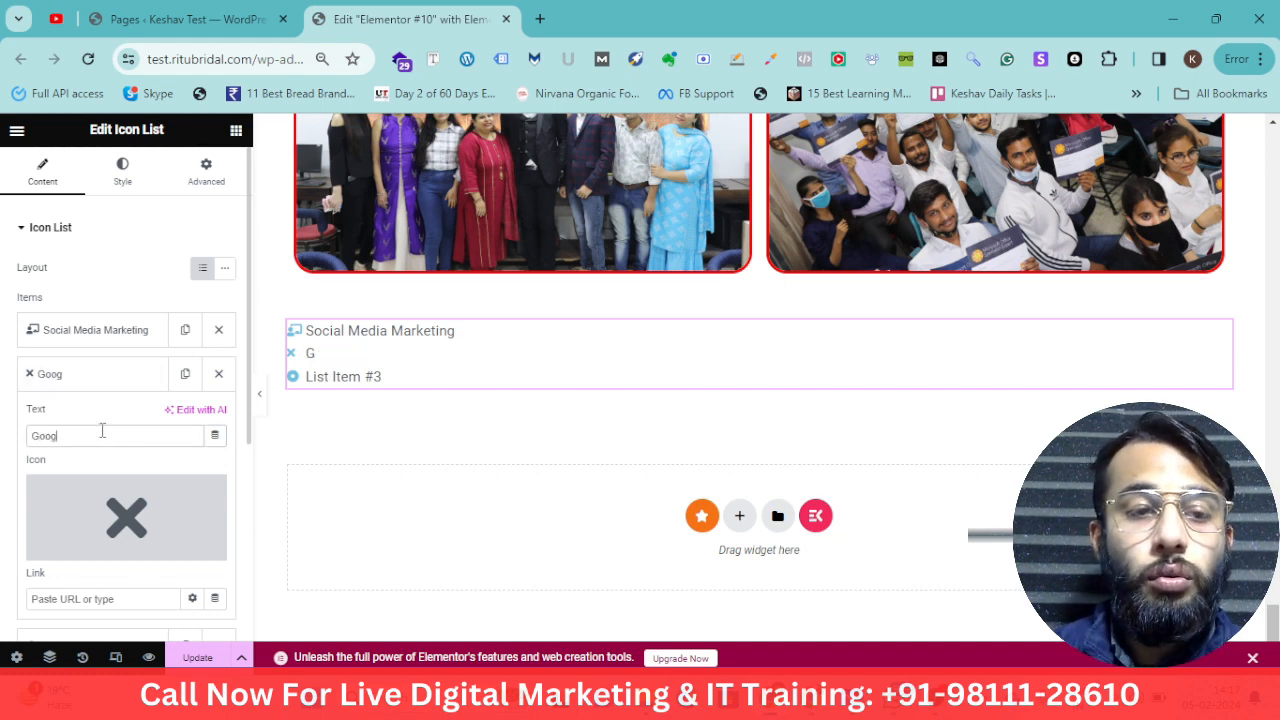
{"action": "type", "text": "le Ads"}
{"action": "left_click", "coordinate": [98, 380]}
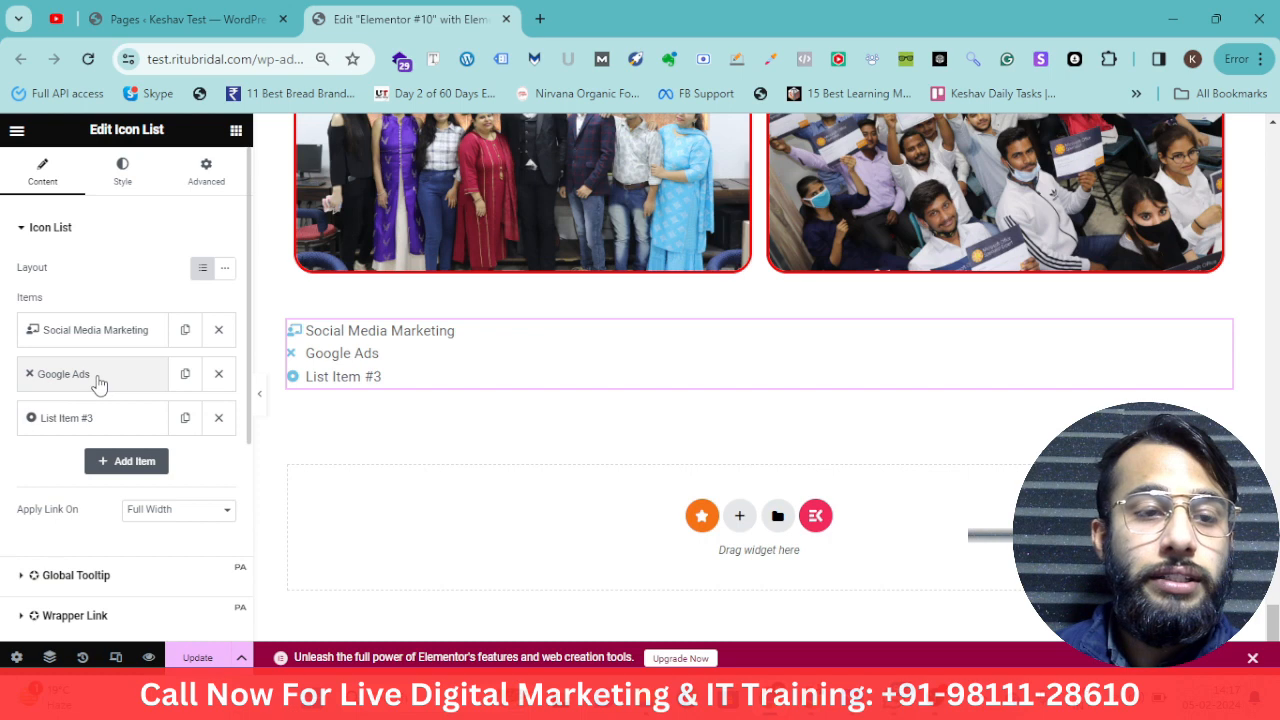
Rename the third list item to Facebook Ads
{"action": "left_click", "coordinate": [72, 430]}
{"action": "triple_click", "coordinate": [95, 484]}
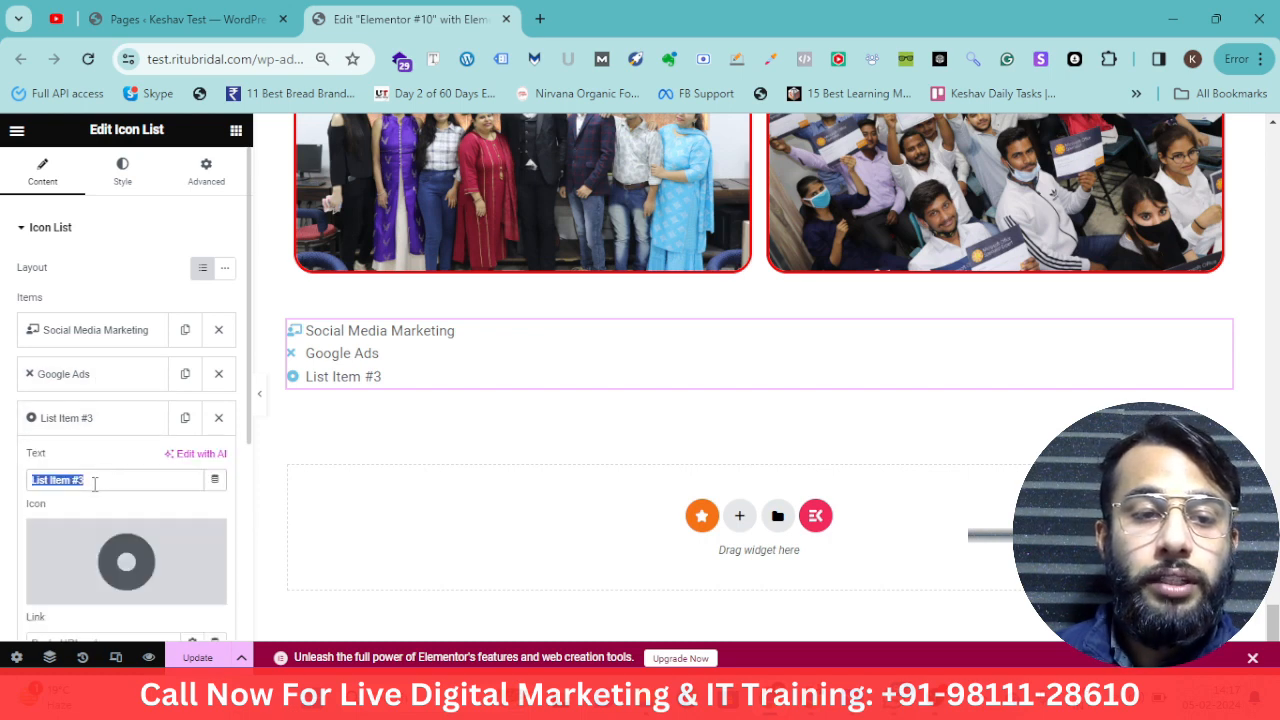
{"action": "type", "text": "Facebook Ads"}
{"action": "mouse_move", "coordinate": [645, 705]}
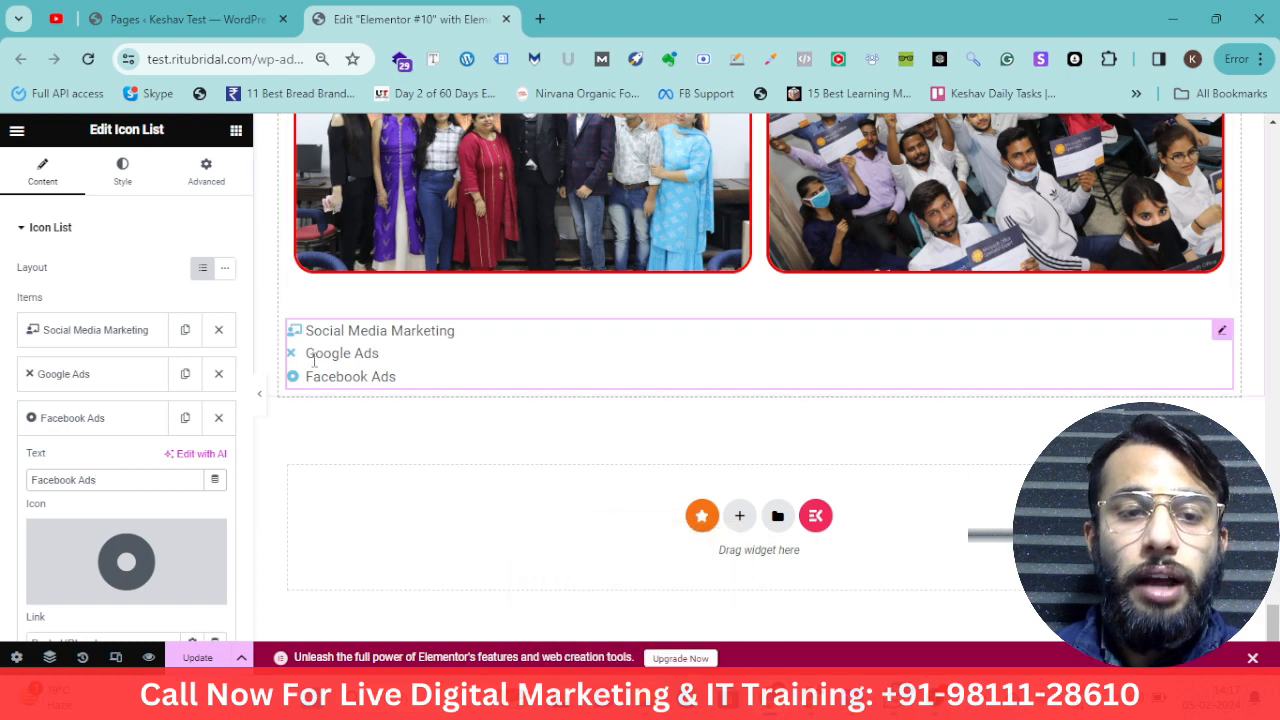
{"action": "left_click", "coordinate": [102, 374]}
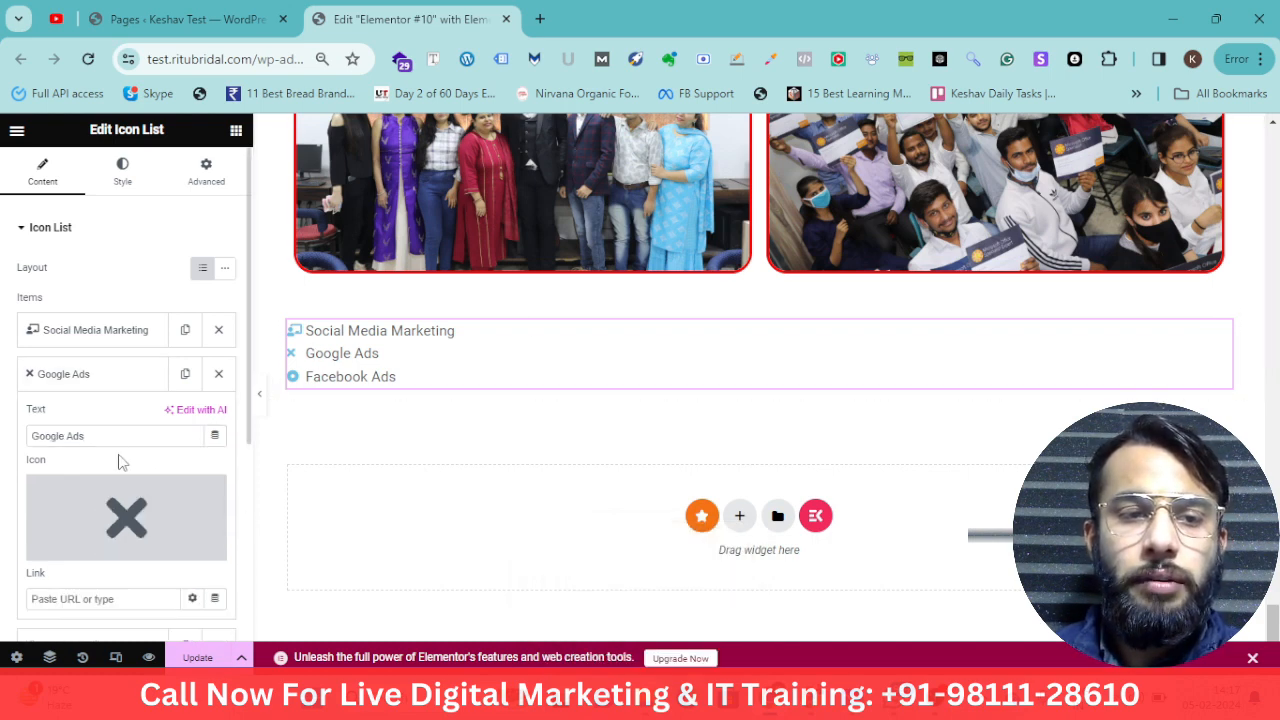
{"action": "left_click", "coordinate": [77, 378]}
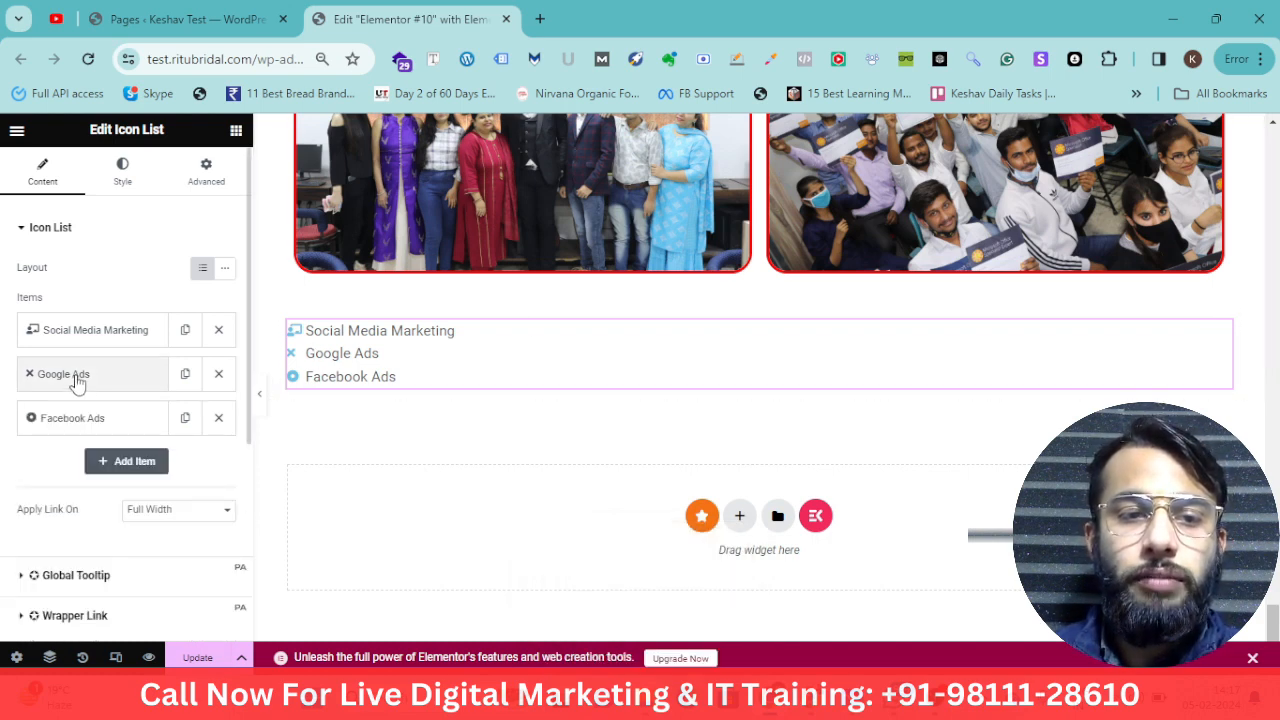
{"action": "scroll", "coordinate": [106, 480], "scroll_direction": "down", "scroll_amount": 1}
{"action": "scroll", "coordinate": [108, 440], "scroll_direction": "up", "scroll_amount": 1}
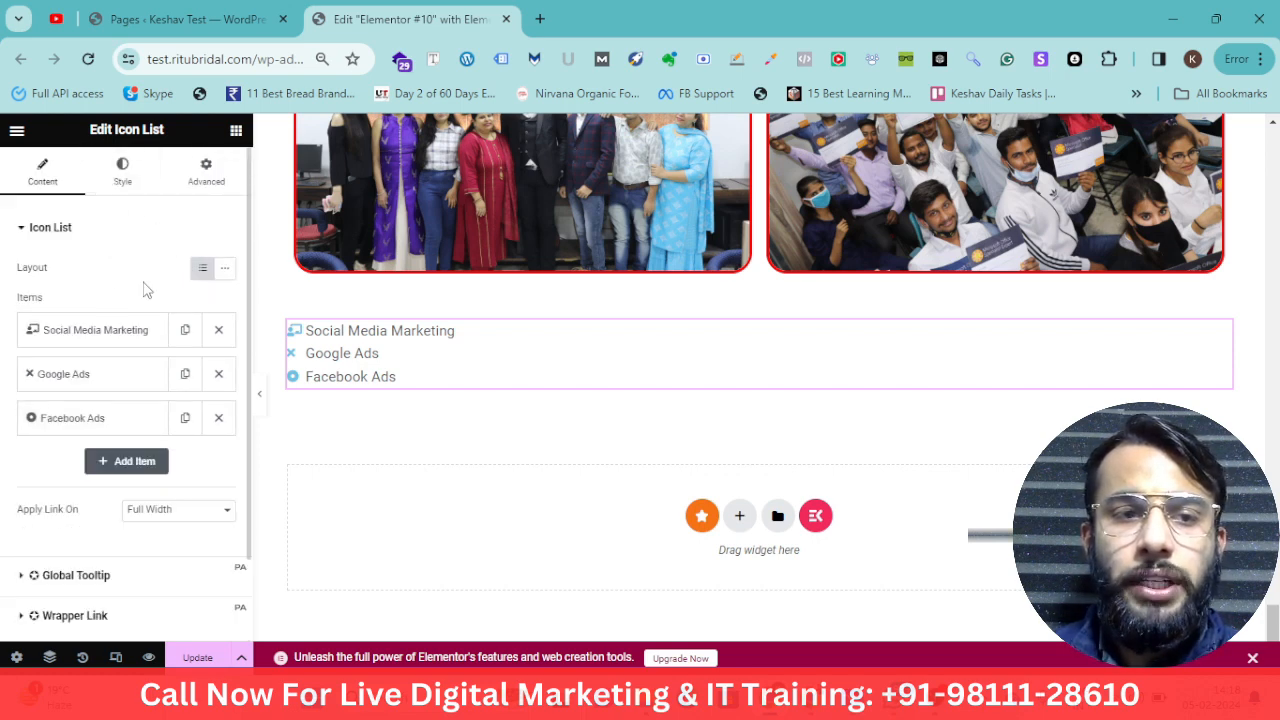
Try the inline layout for the icon list, then switch back to the default layout
{"action": "left_click_drag", "start_coordinate": [31, 268], "coordinate": [214, 280]}
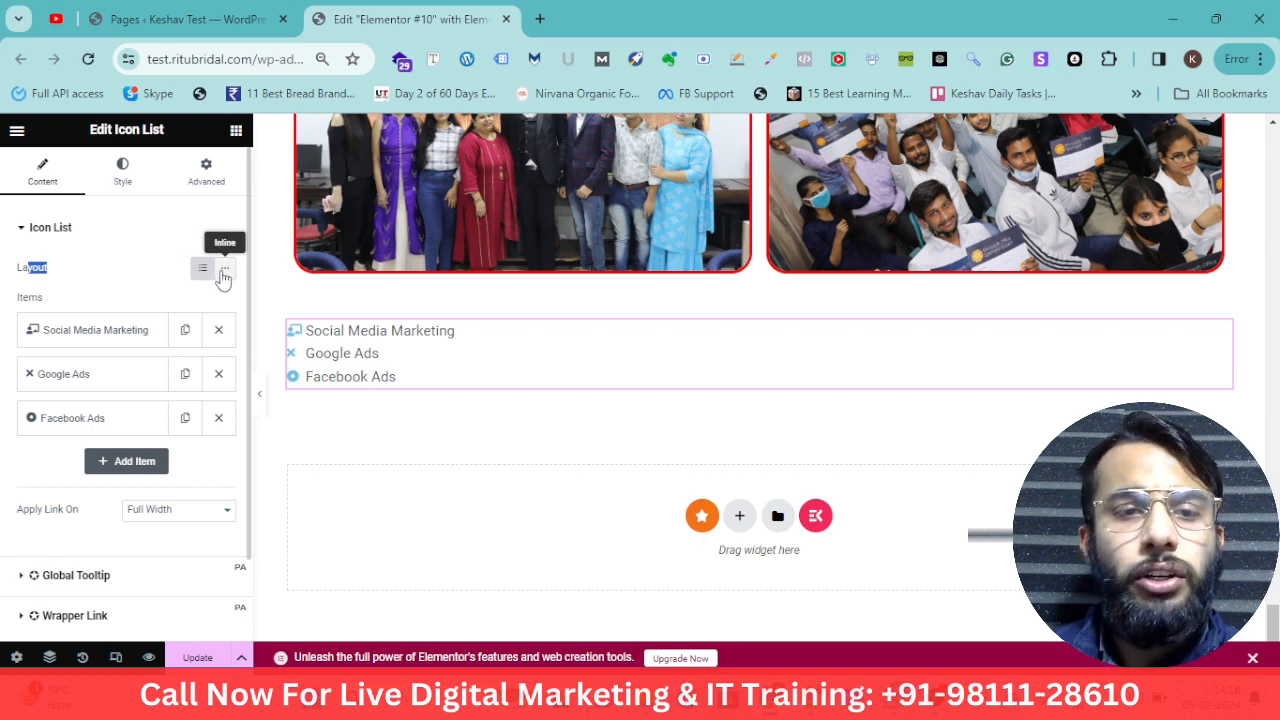
{"action": "left_click", "coordinate": [224, 271]}
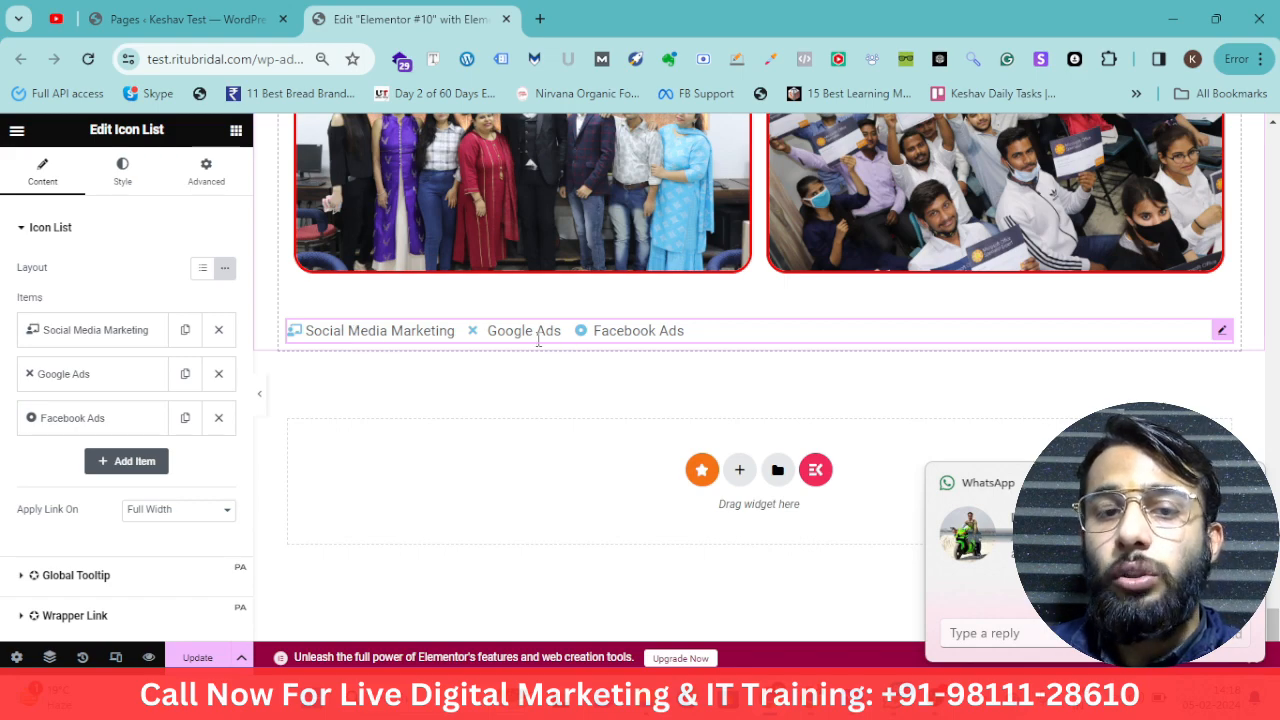
{"action": "left_click", "coordinate": [202, 268]}
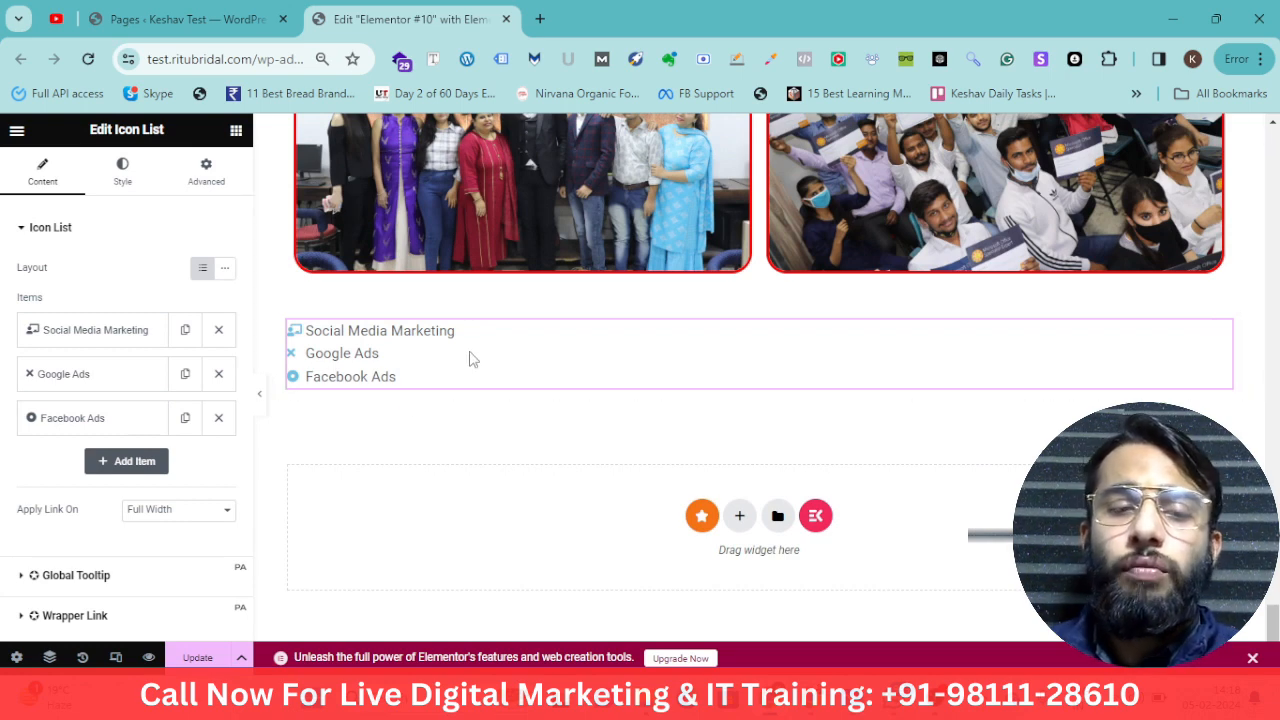
Center-align the list items and set the space between them to 17 px
{"action": "left_click", "coordinate": [118, 187]}
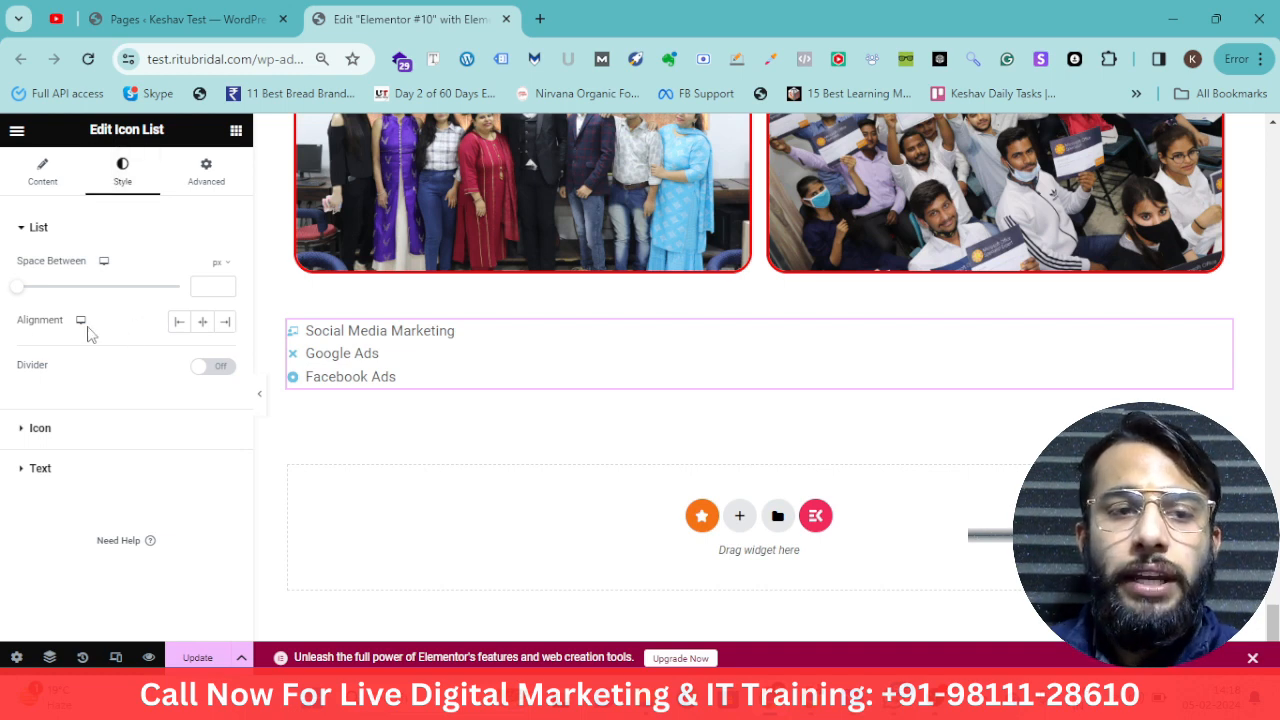
{"action": "left_click", "coordinate": [199, 323]}
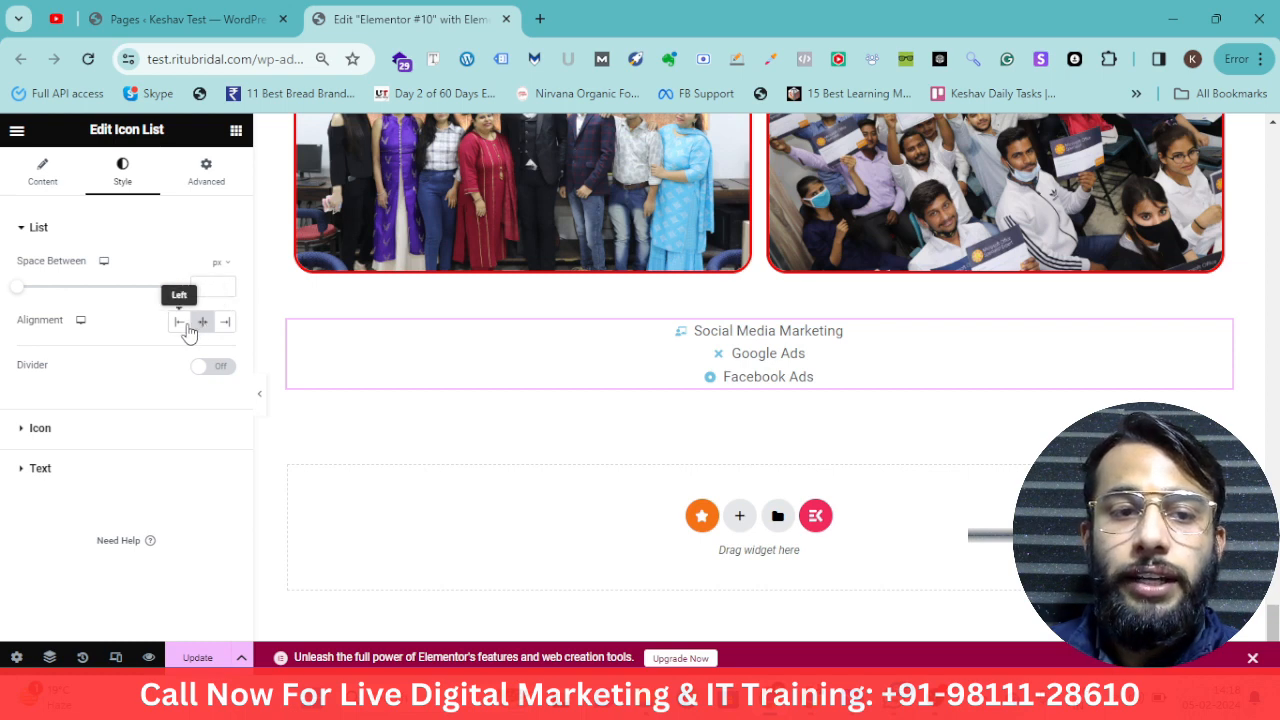
{"action": "left_click", "coordinate": [180, 323]}
{"action": "left_click", "coordinate": [226, 326]}
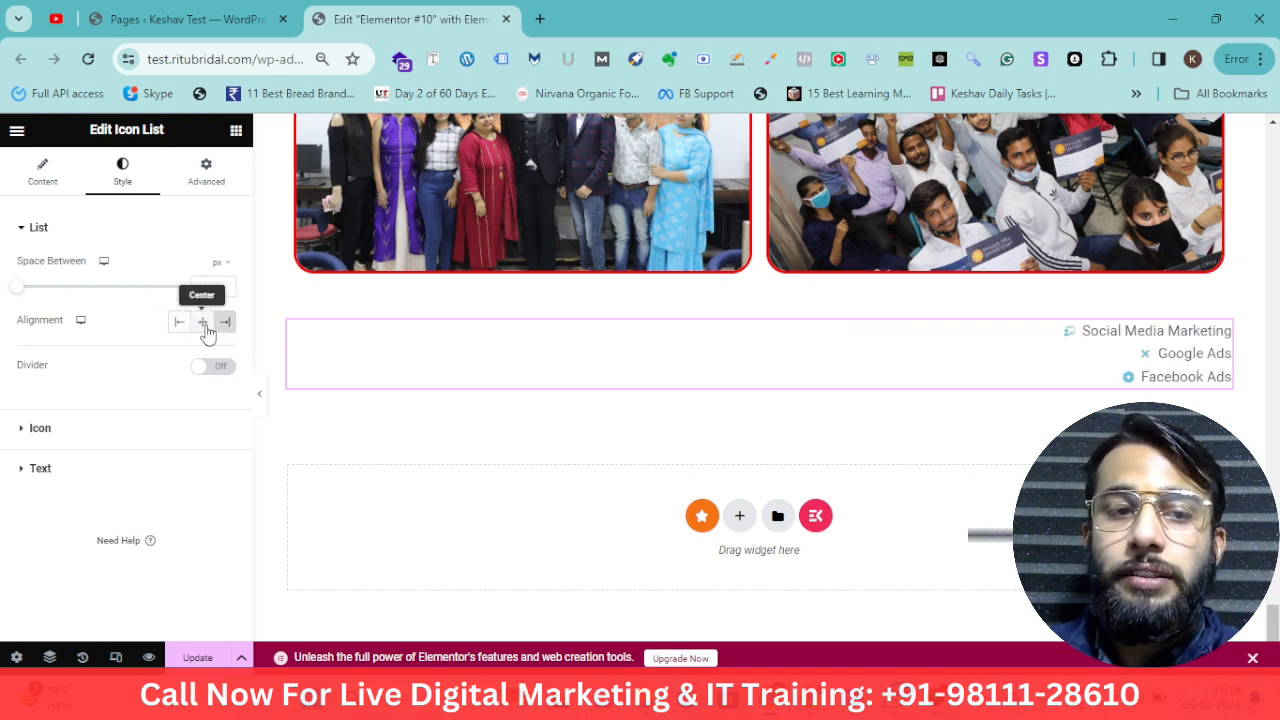
{"action": "left_click", "coordinate": [202, 322]}
{"action": "left_click_drag", "start_coordinate": [19, 289], "coordinate": [77, 291]}
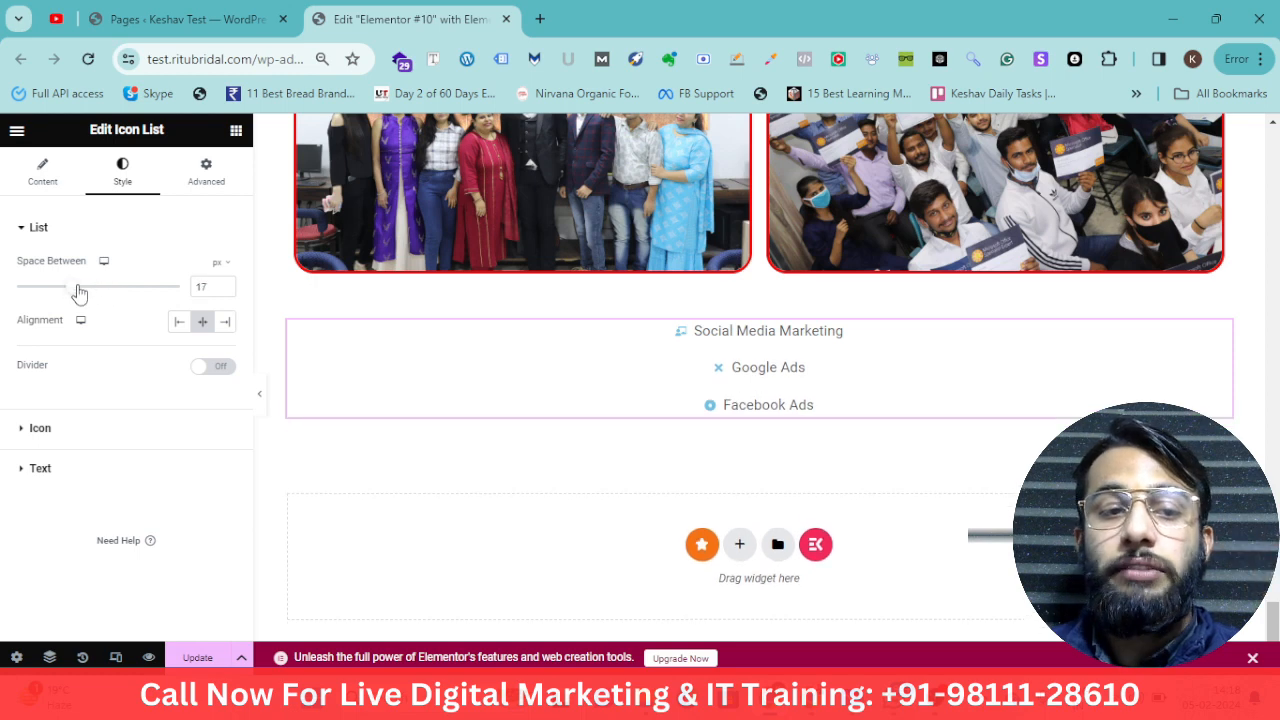
Turn on dividers between list items and set the divider colour to #FF0000
{"action": "left_click", "coordinate": [221, 368]}
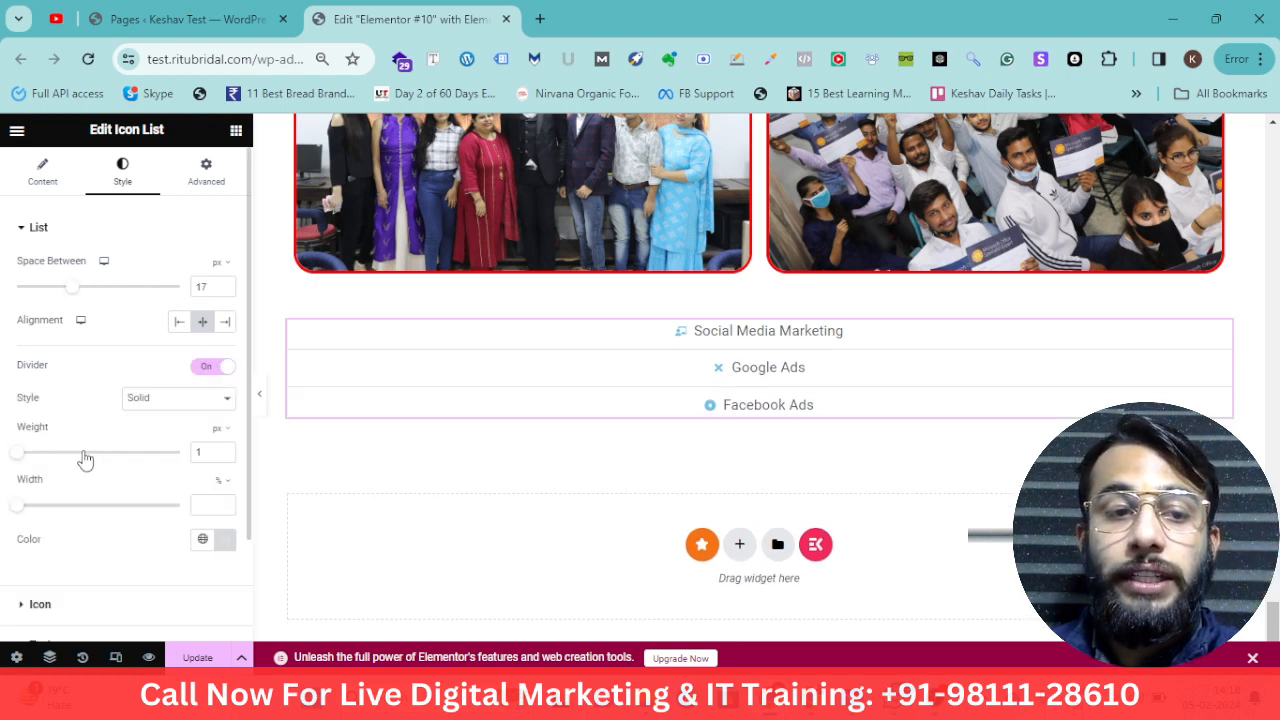
{"action": "left_click", "coordinate": [212, 370]}
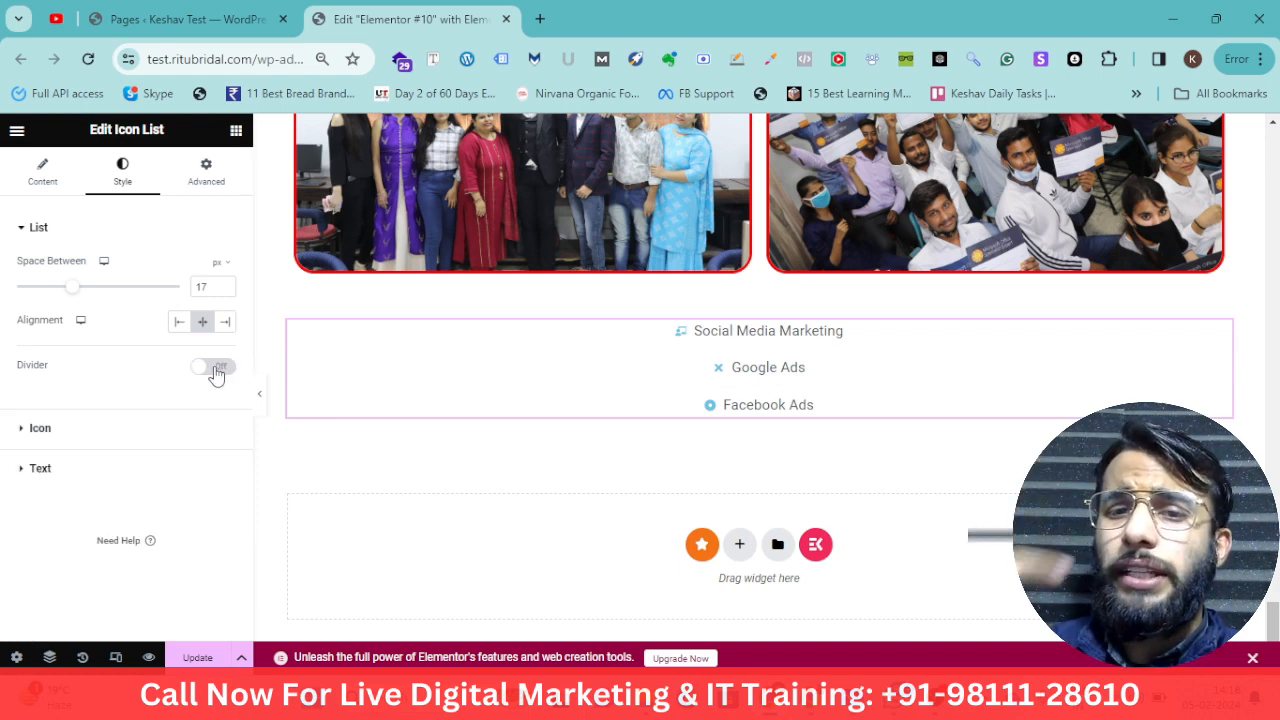
{"action": "left_click", "coordinate": [213, 368]}
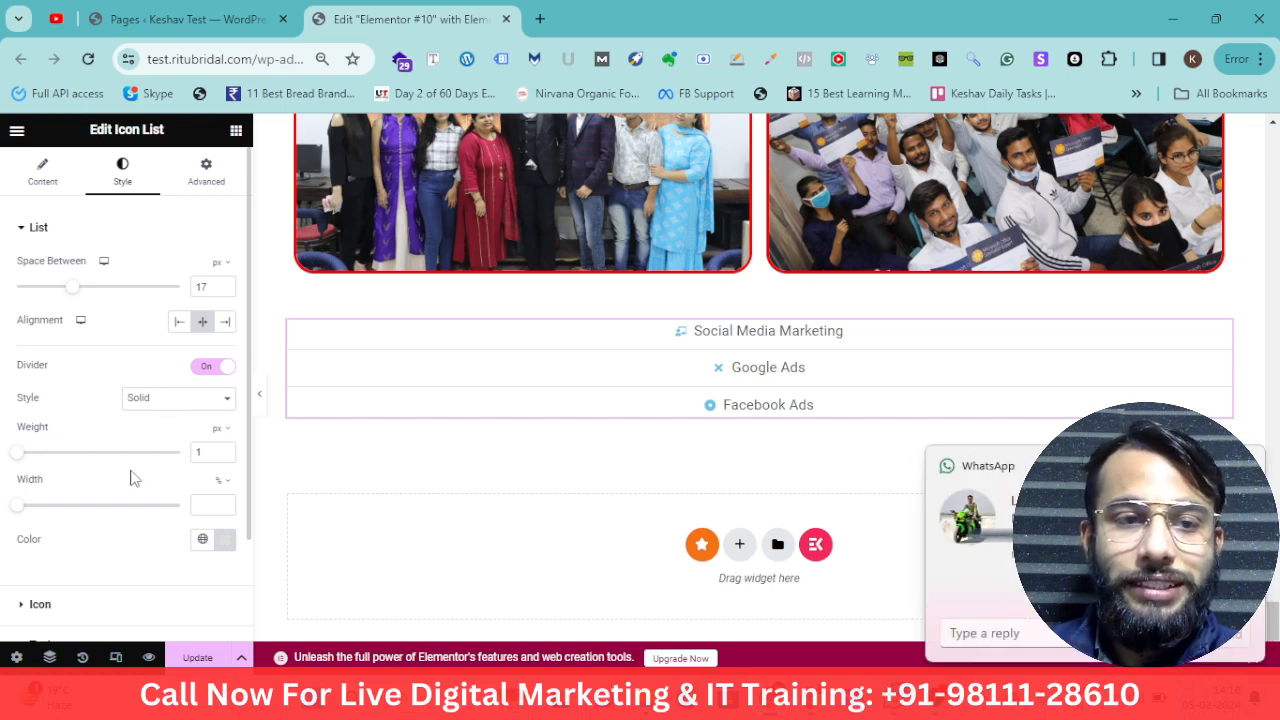
{"action": "left_click", "coordinate": [222, 550]}
{"action": "left_click_drag", "start_coordinate": [268, 370], "coordinate": [363, 314]}
{"action": "left_click_drag", "start_coordinate": [301, 441], "coordinate": [322, 322]}
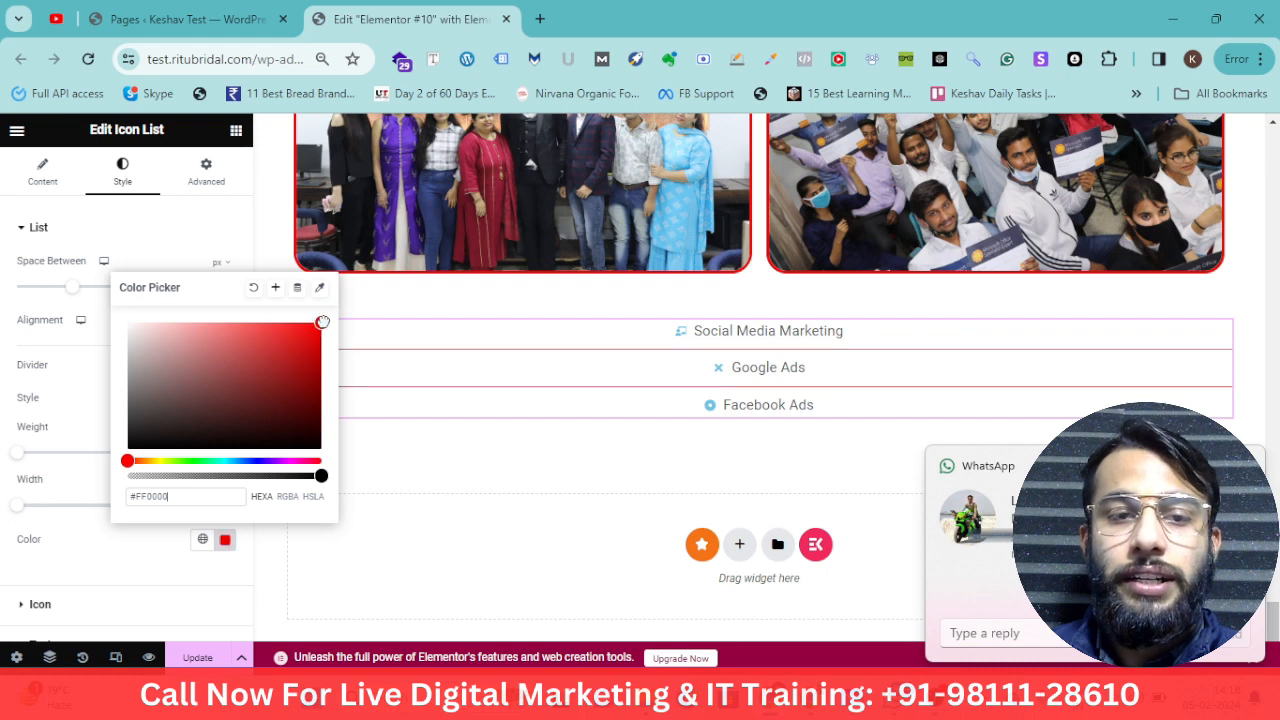
{"action": "left_click", "coordinate": [82, 429]}
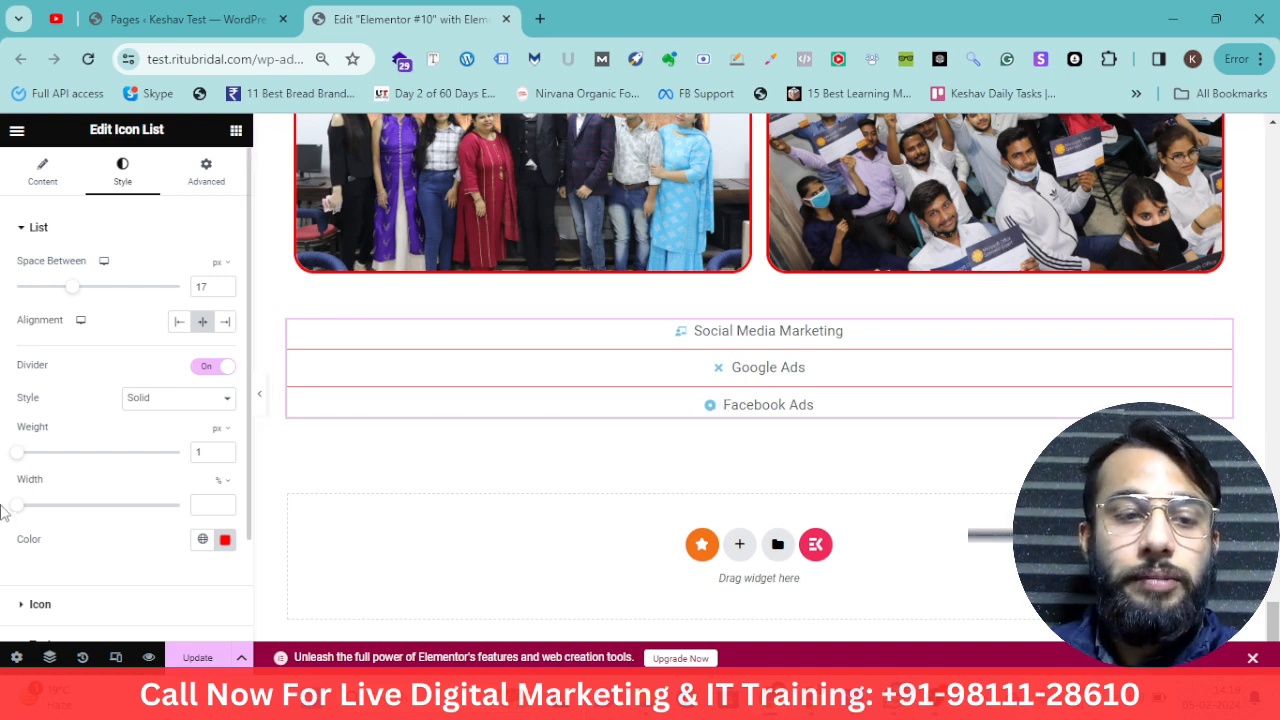
Set the icon list's icon colour to #00A8EE
{"action": "scroll", "coordinate": [83, 528], "scroll_direction": "down", "scroll_amount": 2}
{"action": "left_click", "coordinate": [45, 478]}
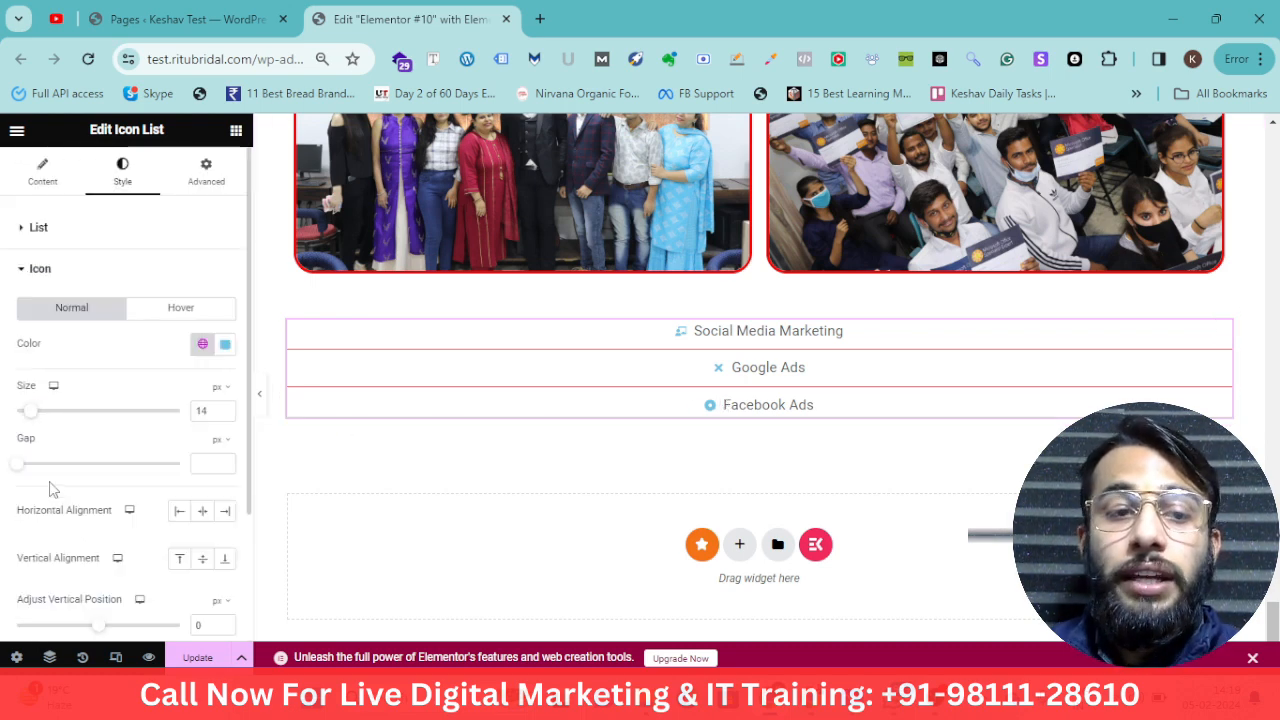
{"action": "scroll", "coordinate": [138, 420], "scroll_direction": "down", "scroll_amount": 1}
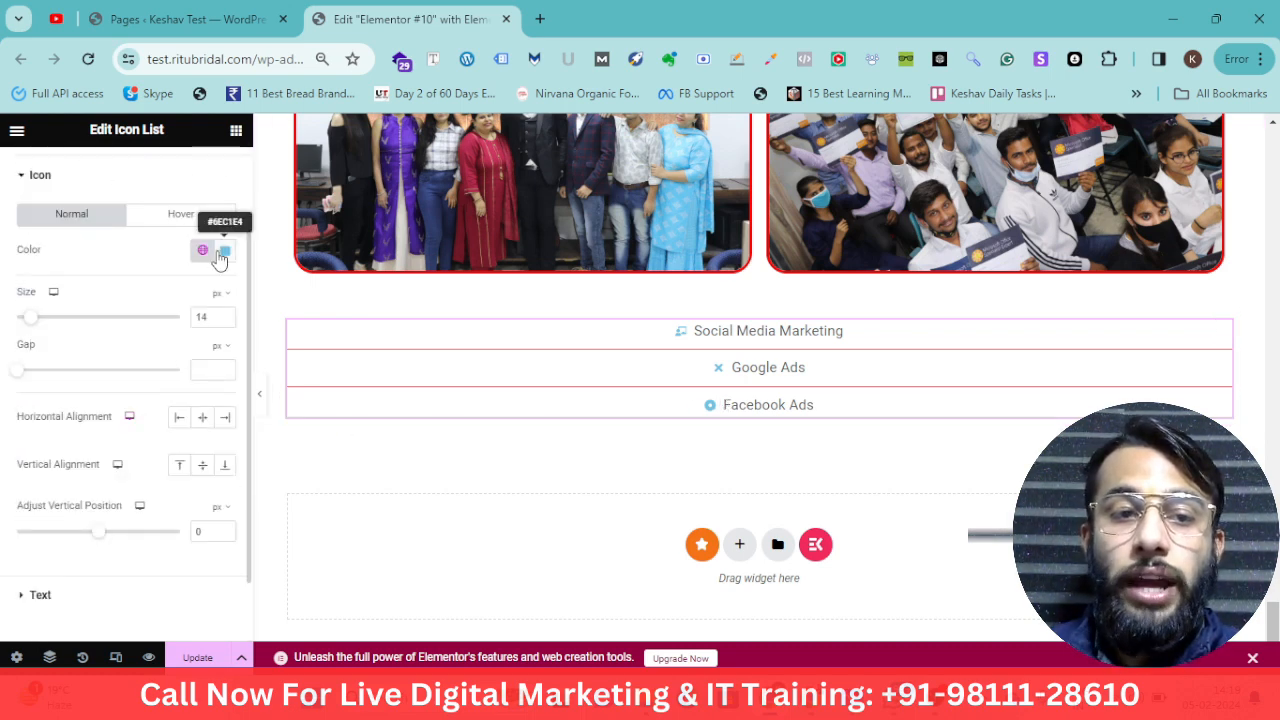
{"action": "left_click", "coordinate": [224, 250]}
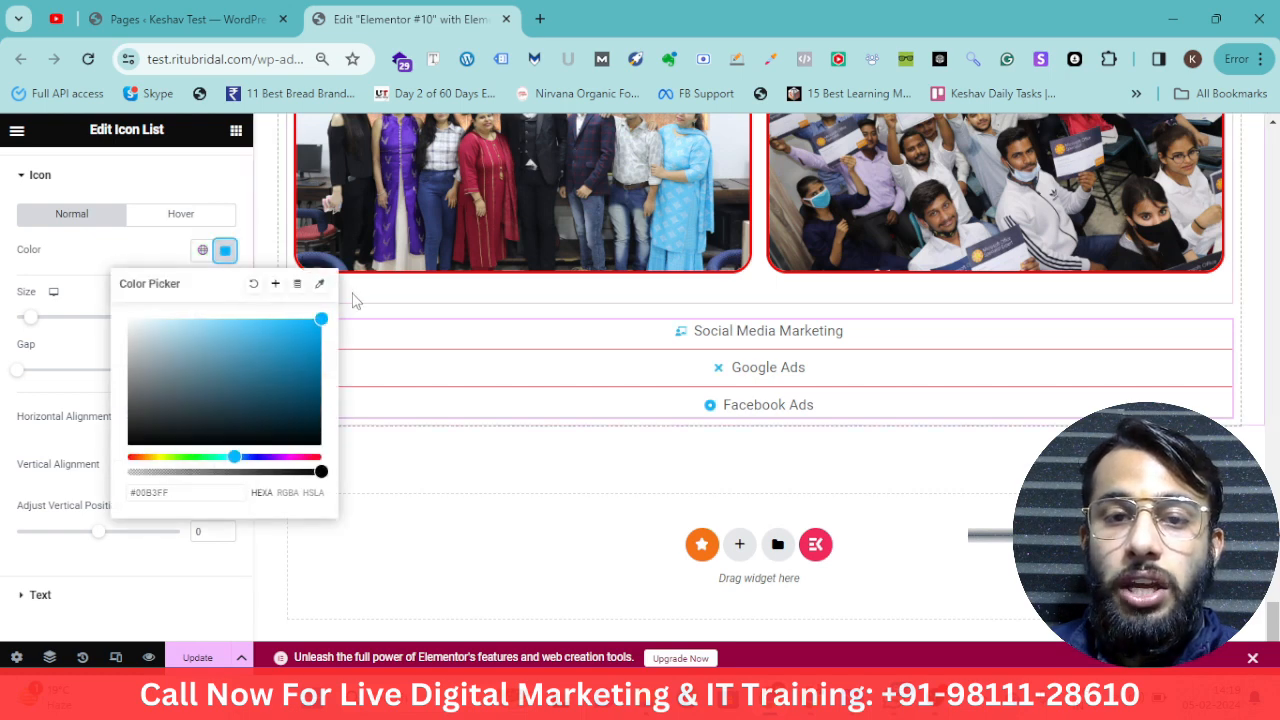
{"action": "left_click", "coordinate": [320, 356]}
{"action": "mouse_move", "coordinate": [328, 325]}
{"action": "left_mouse_down"}
{"action": "mouse_move", "coordinate": [294, 411]}
{"action": "mouse_move", "coordinate": [321, 327]}
{"action": "left_mouse_up"}
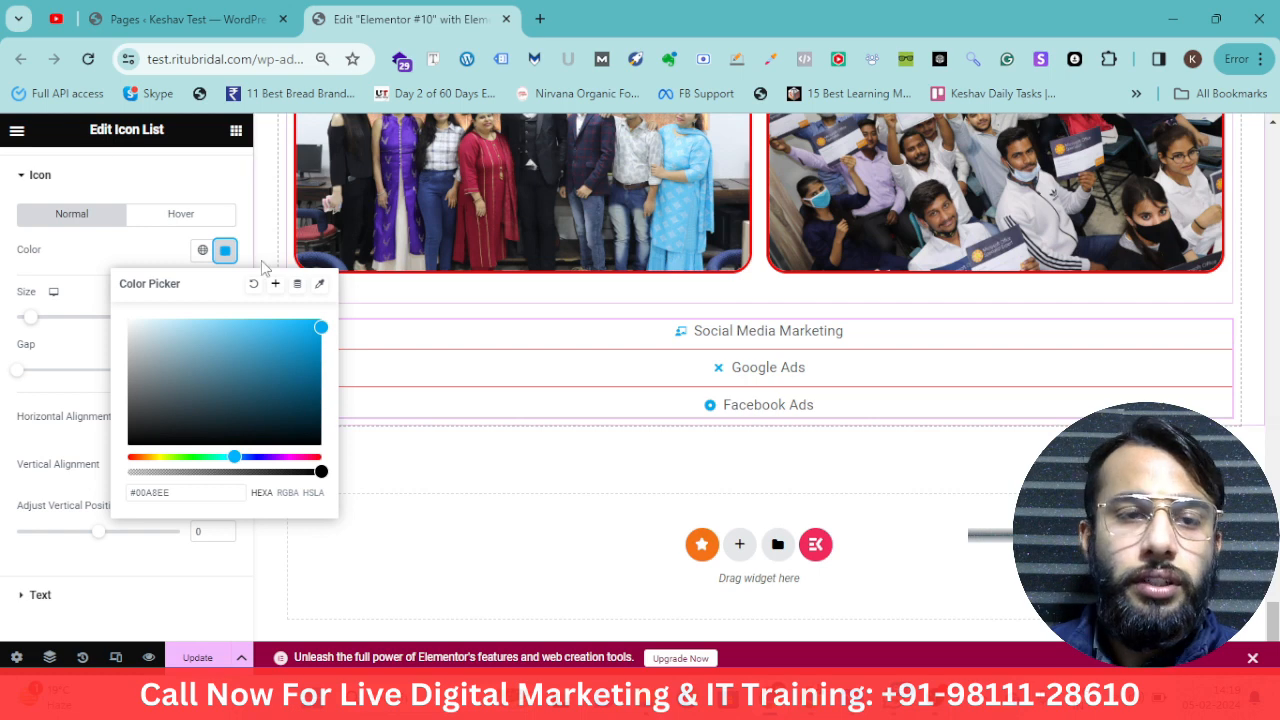
Set the icon size to 43 px and the gap between icon and text to 34 px
{"action": "left_click", "coordinate": [40, 317]}
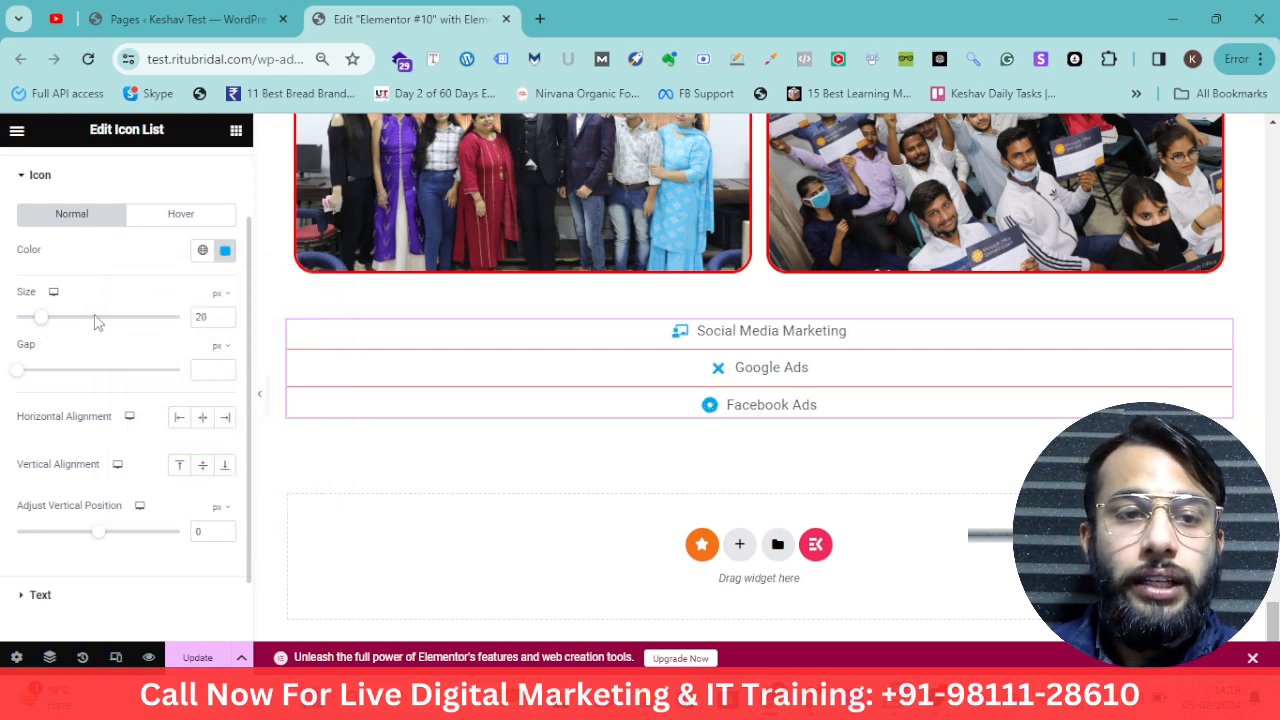
{"action": "left_click", "coordinate": [93, 318]}
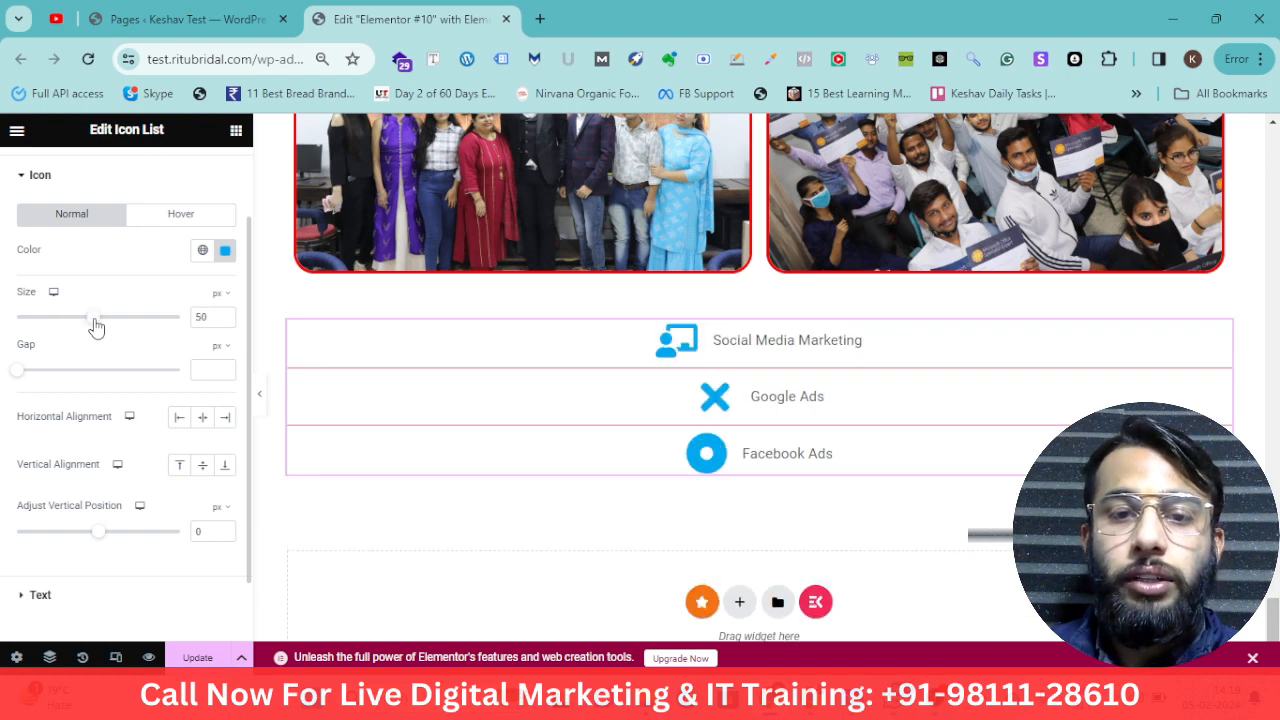
{"action": "left_click_drag", "start_coordinate": [95, 327], "coordinate": [83, 328]}
{"action": "left_click_drag", "start_coordinate": [43, 382], "coordinate": [128, 370]}
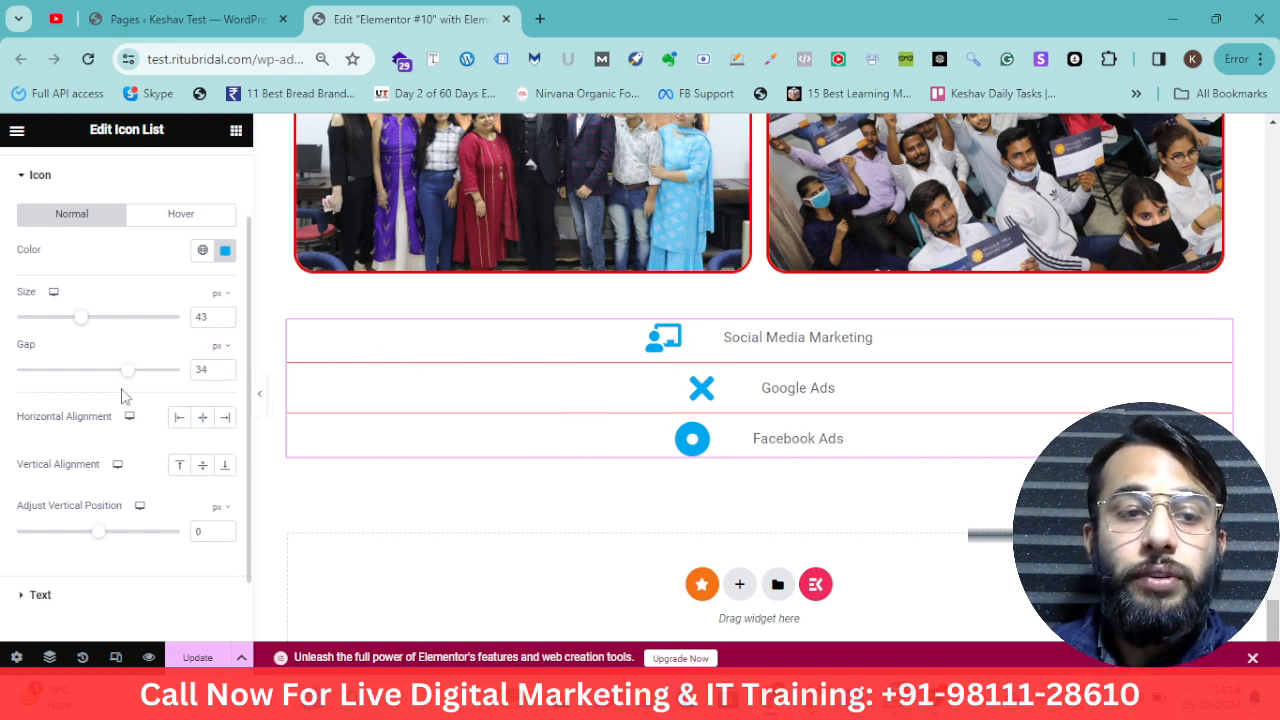
Center the list icons horizontally
{"action": "left_click", "coordinate": [197, 423]}
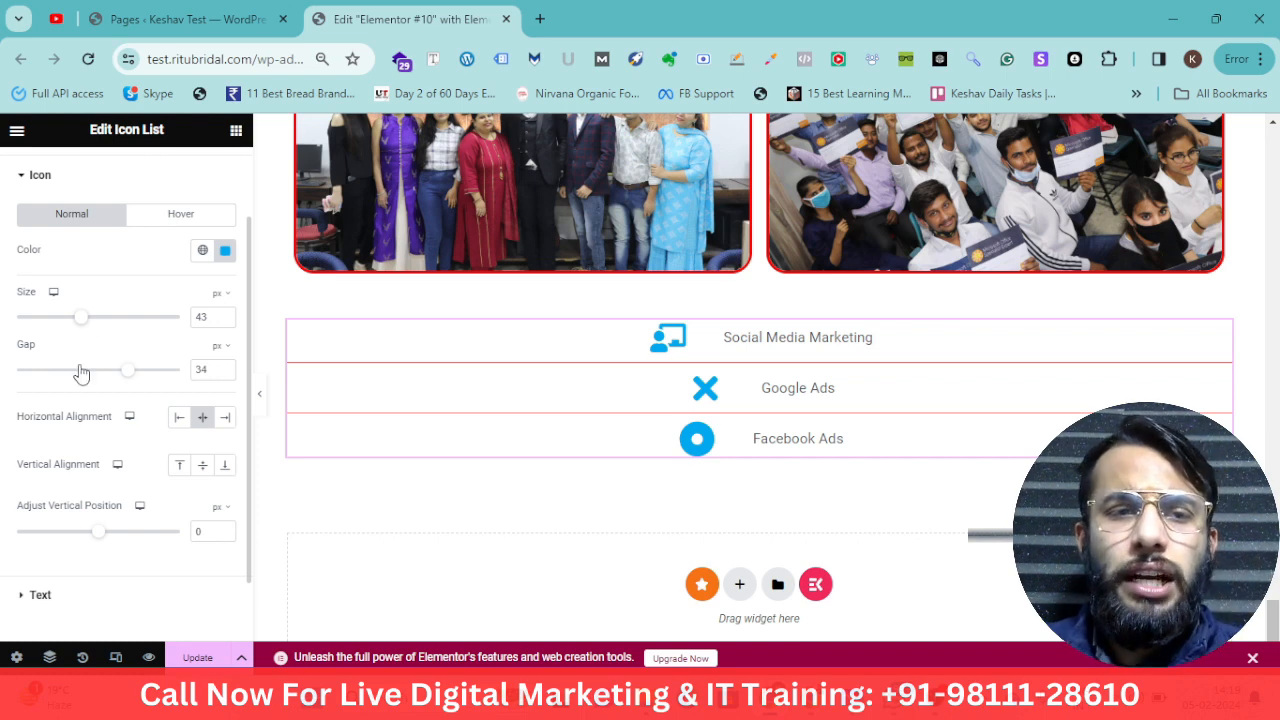
{"action": "scroll", "coordinate": [102, 328], "scroll_direction": "up", "scroll_amount": 1}
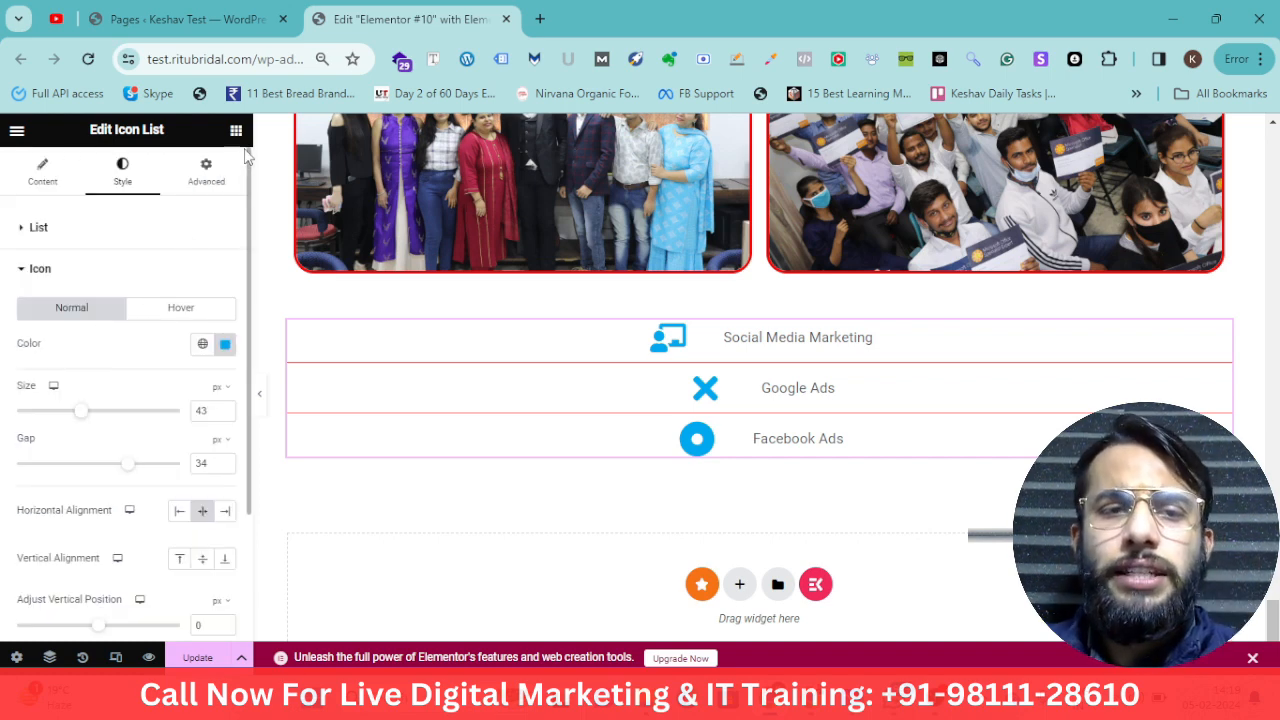
{"action": "scroll", "coordinate": [195, 360], "scroll_direction": "down", "scroll_amount": 2}
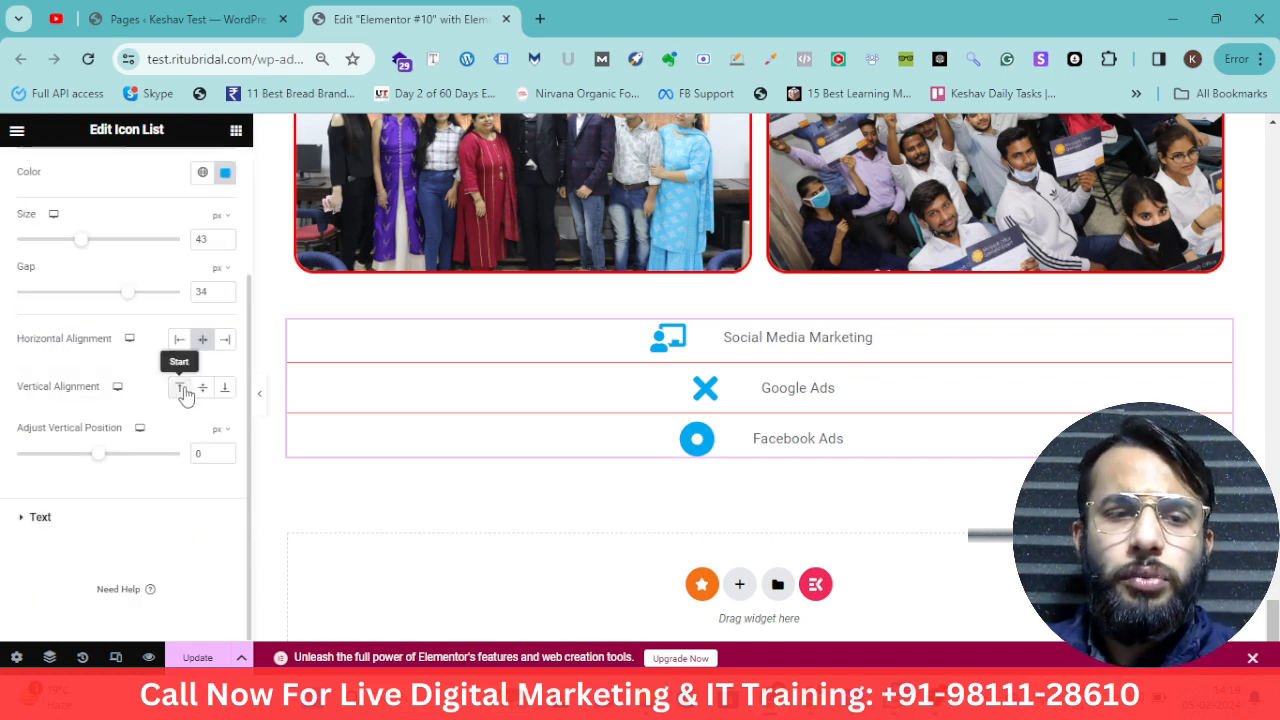
Set the list text colour to black
{"action": "left_click", "coordinate": [42, 518]}
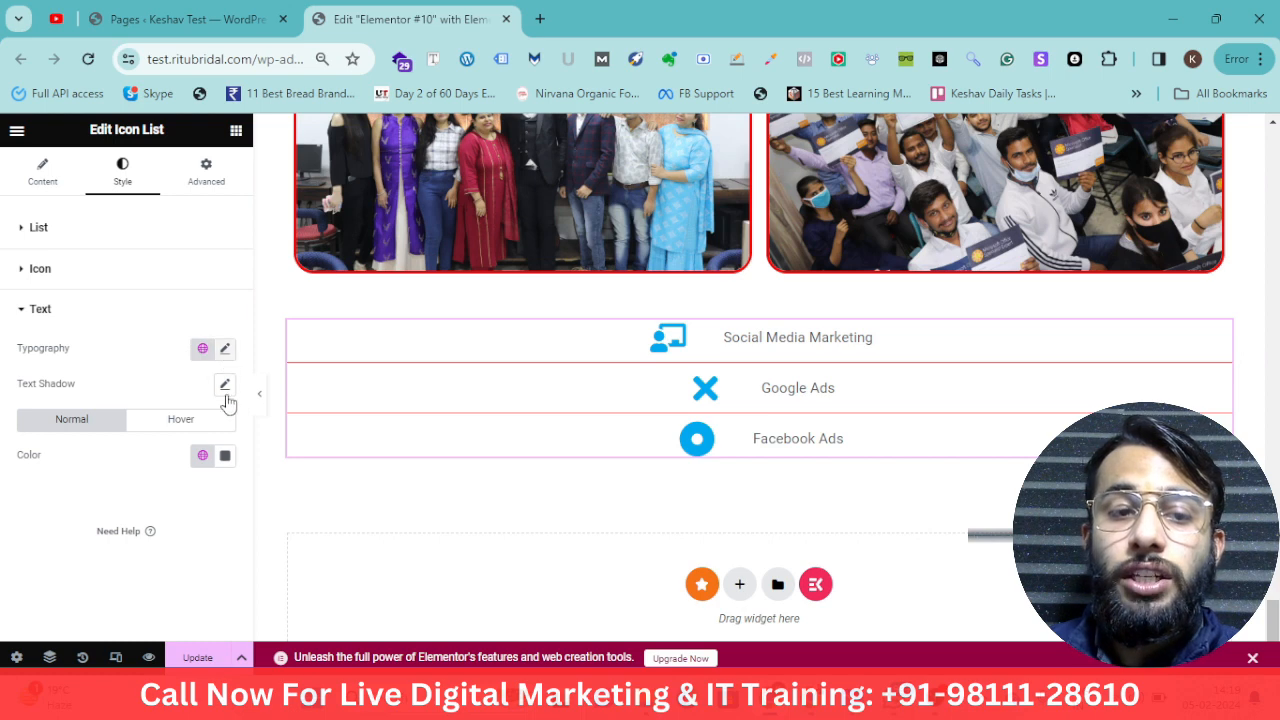
{"action": "left_click", "coordinate": [225, 455]}
{"action": "left_click_drag", "start_coordinate": [298, 330], "coordinate": [309, 355]}
{"action": "left_click", "coordinate": [160, 522]}
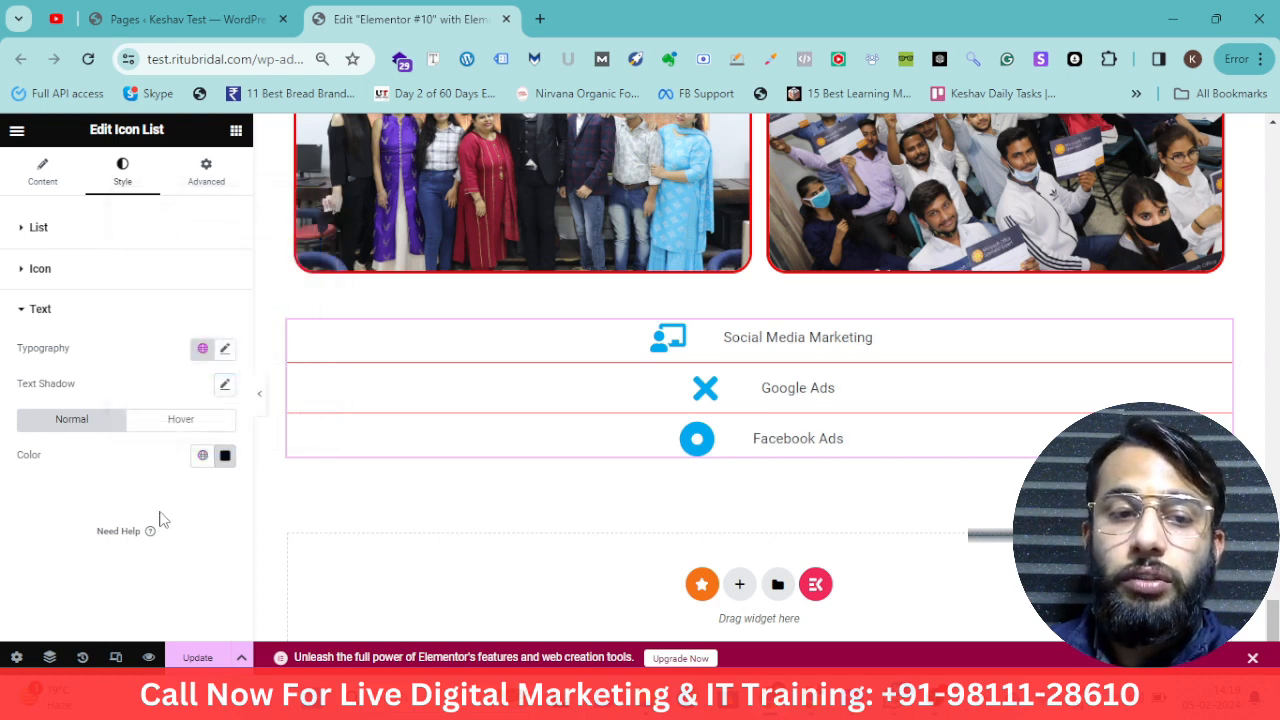
Set the list text font size to 8 px
{"action": "left_click", "coordinate": [225, 348]}
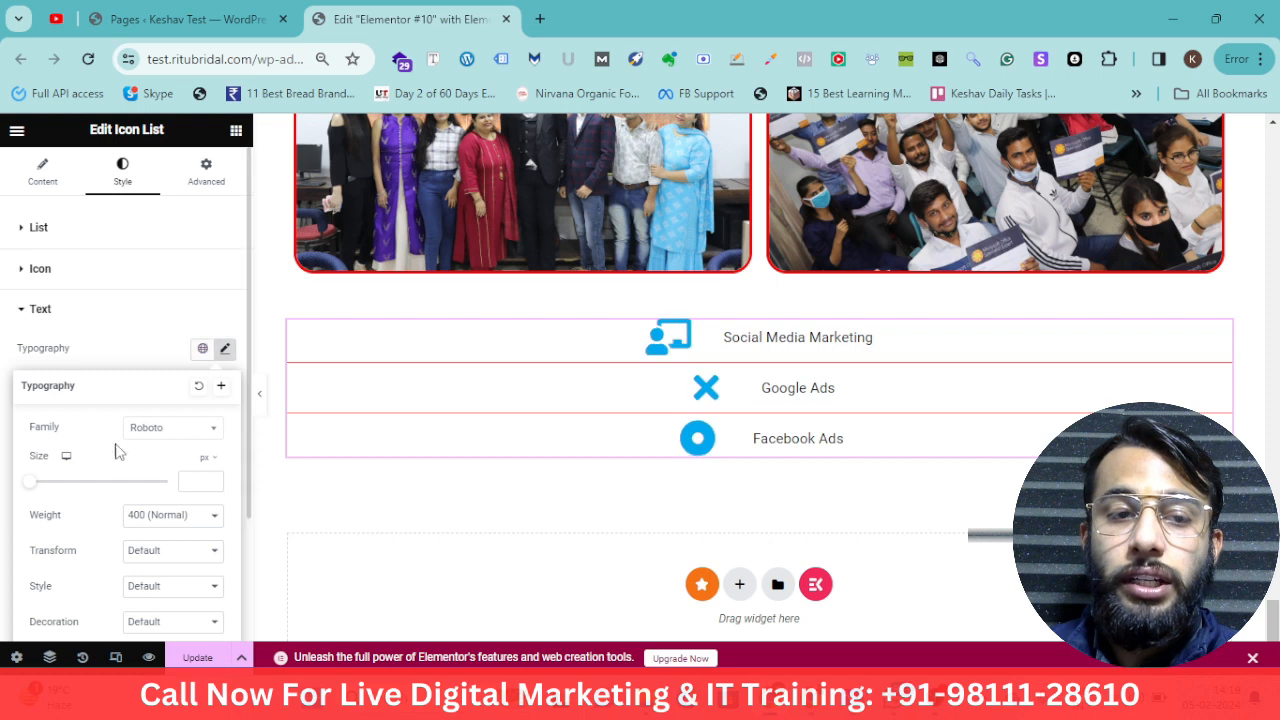
{"action": "left_click", "coordinate": [72, 488]}
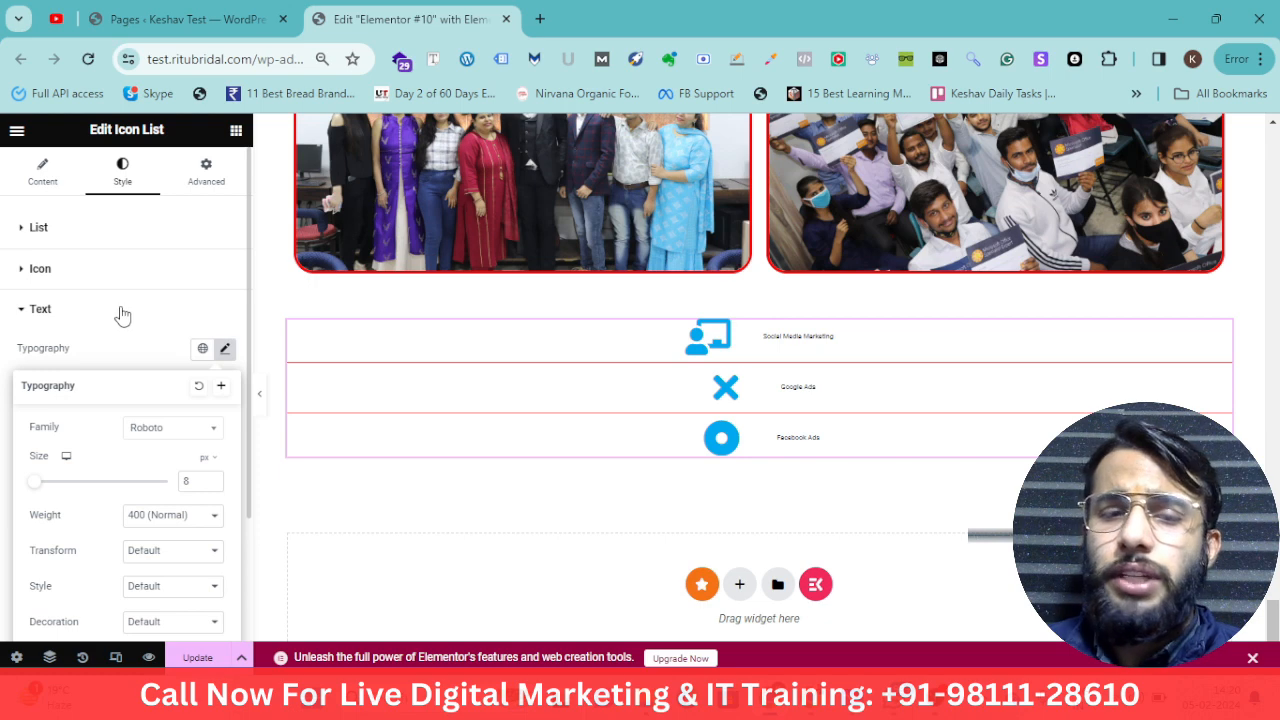
Add a Counter widget below the icon list
{"action": "left_click", "coordinate": [236, 131]}
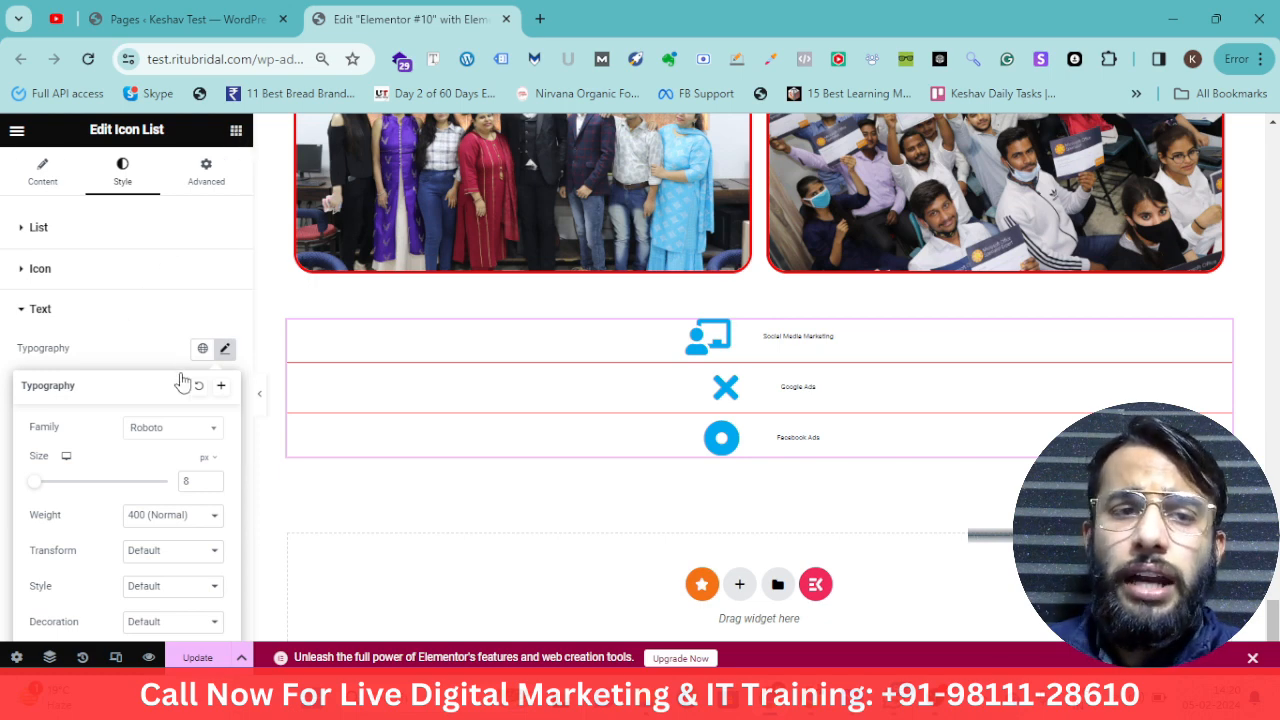
{"action": "scroll", "coordinate": [178, 403], "scroll_direction": "up", "scroll_amount": 1}
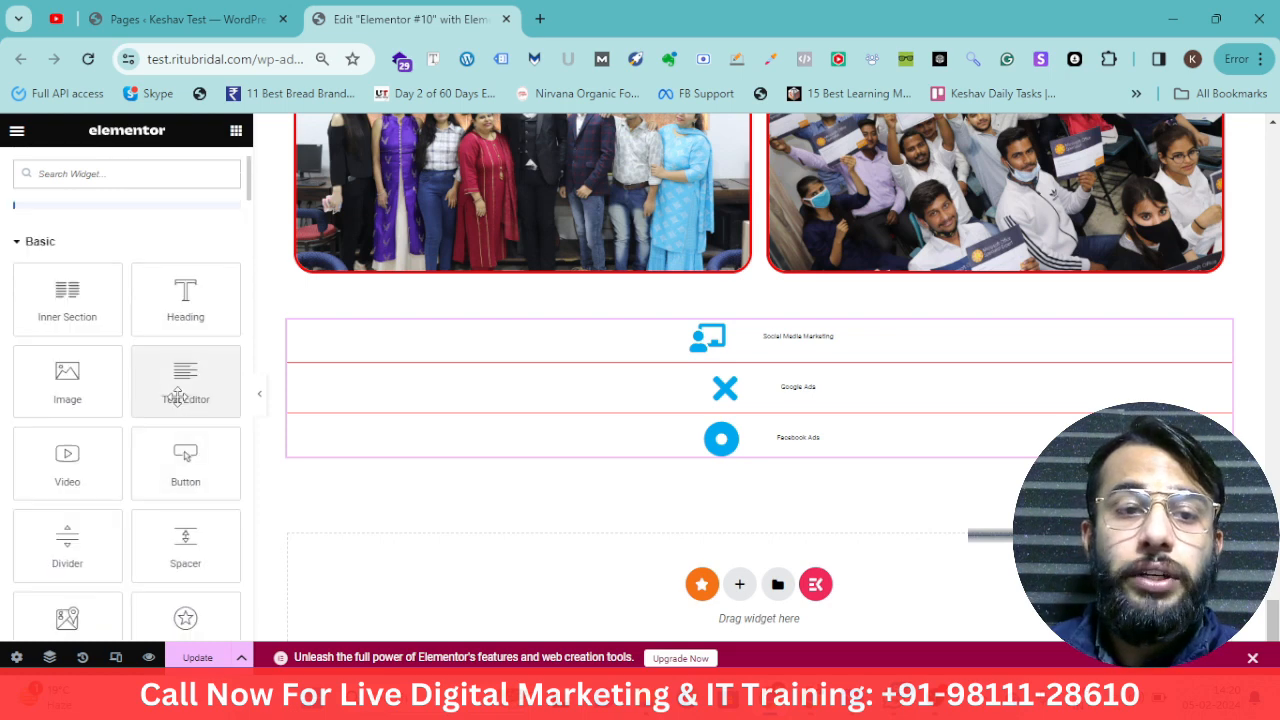
{"action": "scroll", "coordinate": [180, 410], "scroll_direction": "down", "scroll_amount": 4}
{"action": "scroll", "coordinate": [183, 430], "scroll_direction": "down", "scroll_amount": 1}
{"action": "left_click_drag", "start_coordinate": [185, 497], "coordinate": [543, 422]}
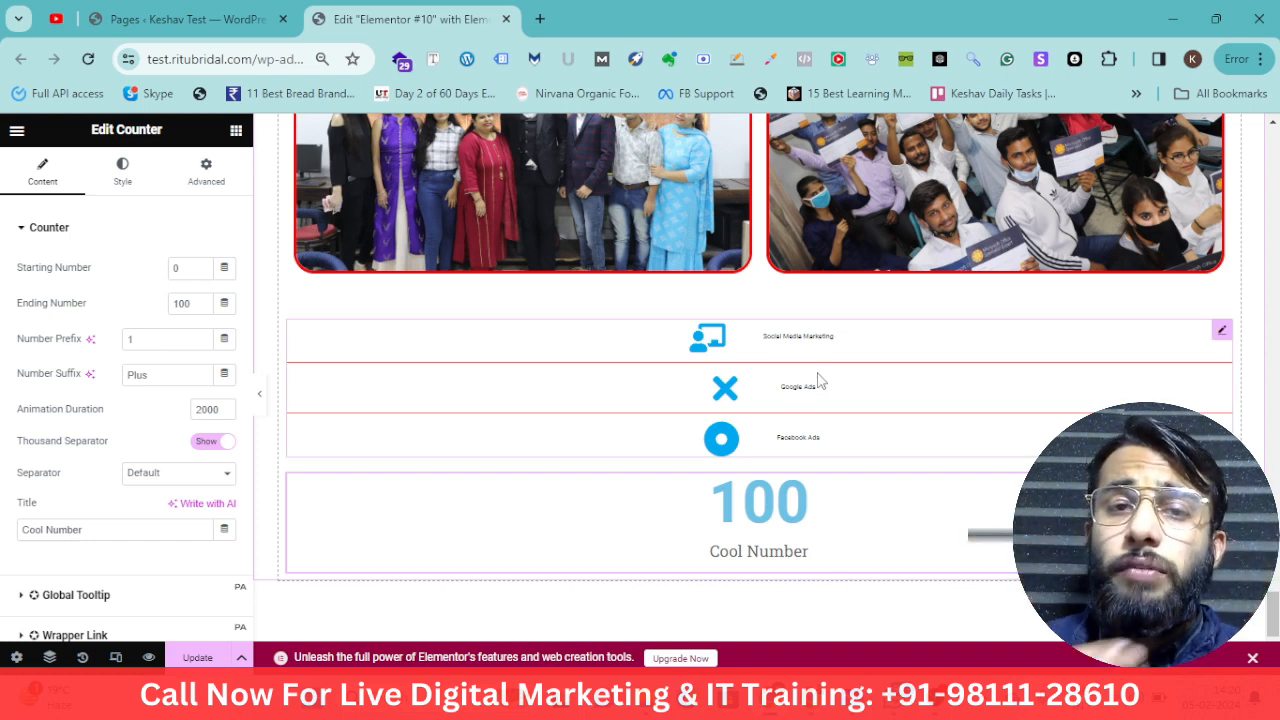
Set the counter's ending number to 4500
{"action": "left_click", "coordinate": [236, 130]}
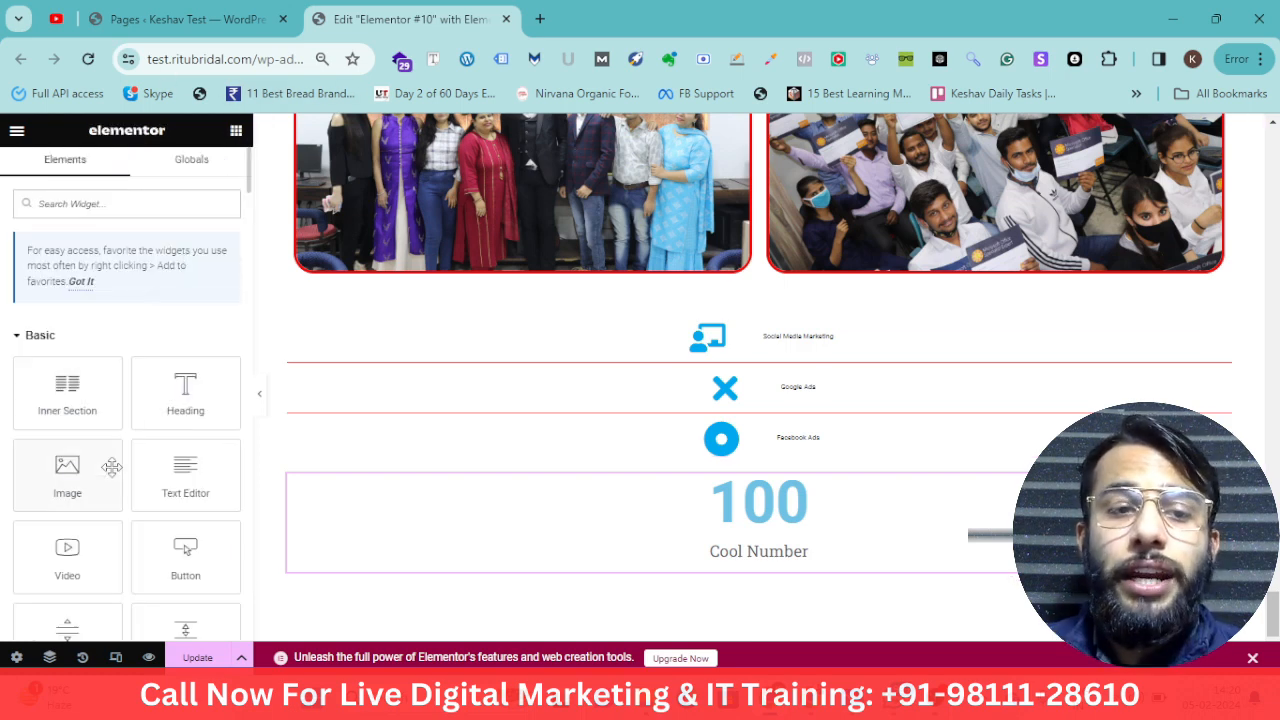
{"action": "scroll", "coordinate": [115, 488], "scroll_direction": "down", "scroll_amount": 10}
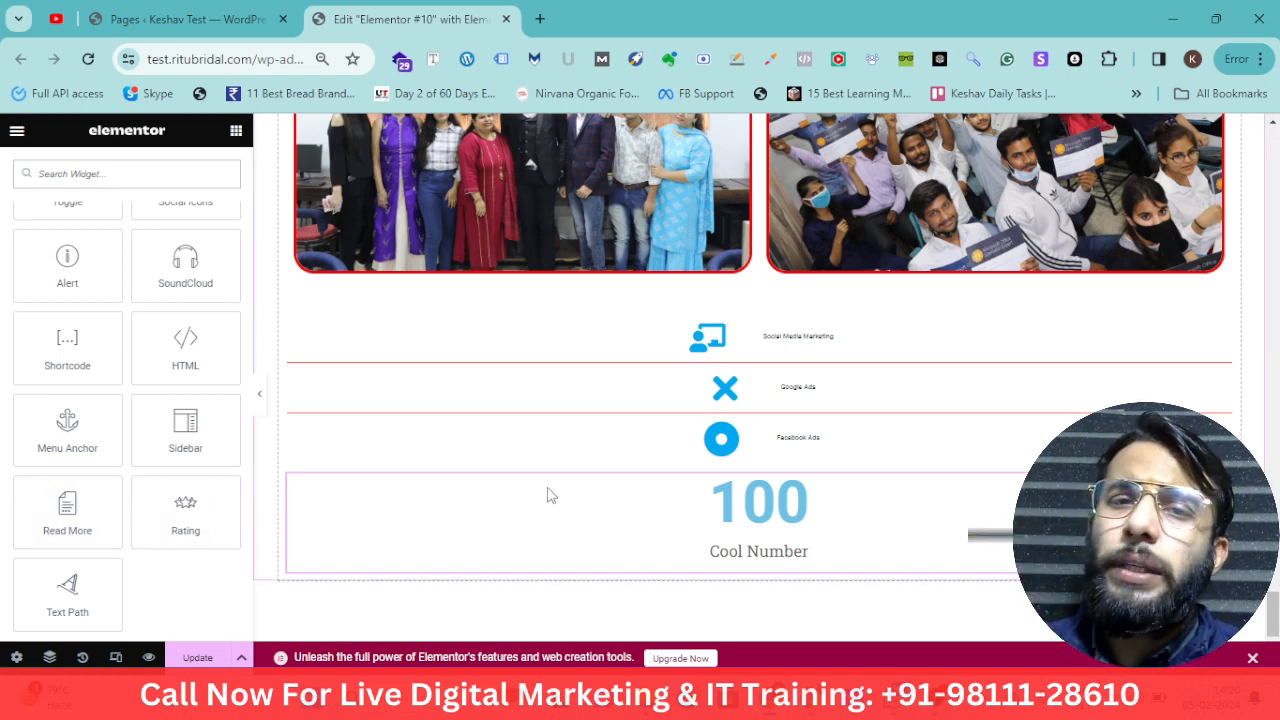
{"action": "left_click", "coordinate": [857, 527]}
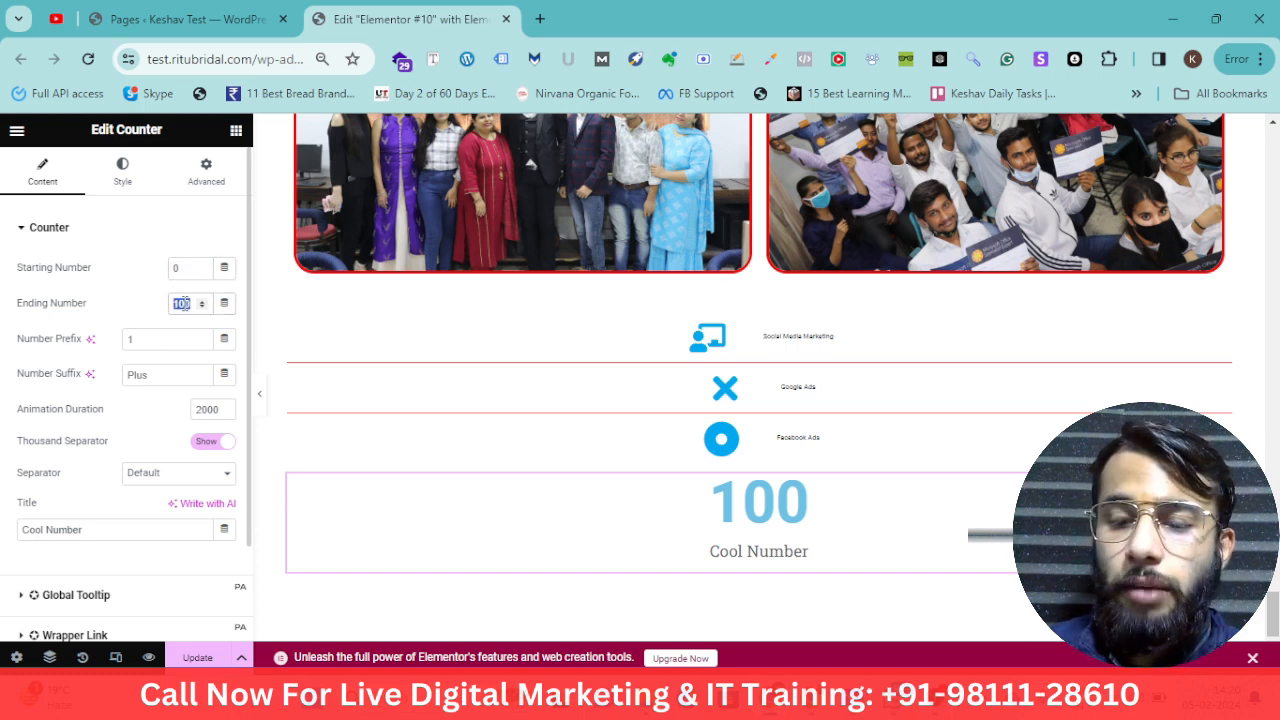
{"action": "type", "text": "00"}
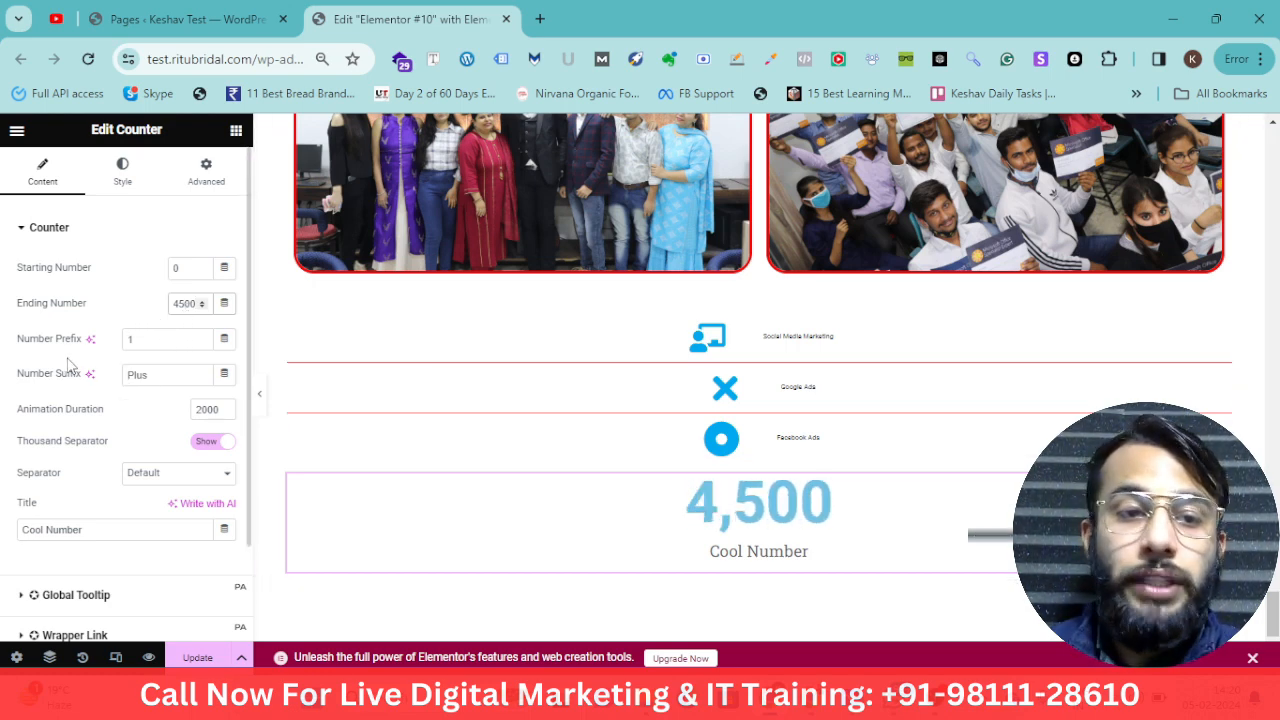
Set the counter's number suffix to +
{"action": "left_click", "coordinate": [167, 375]}
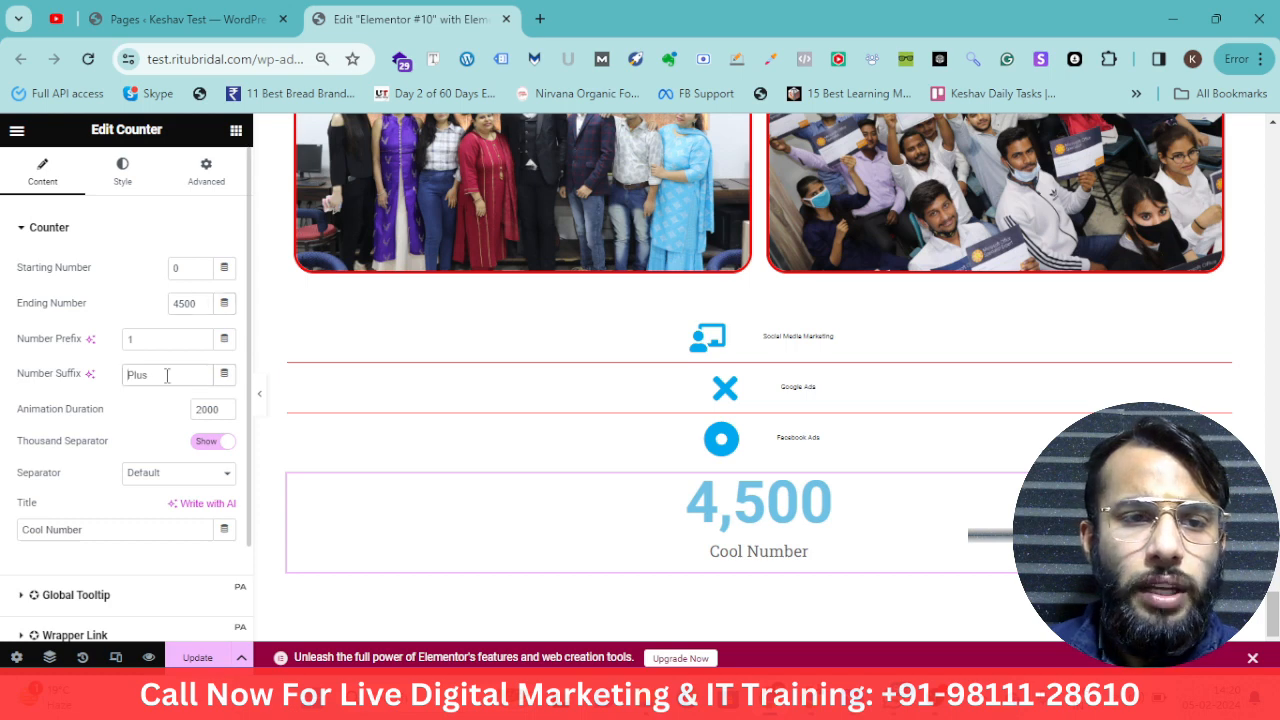
{"action": "type", "text": "+"}
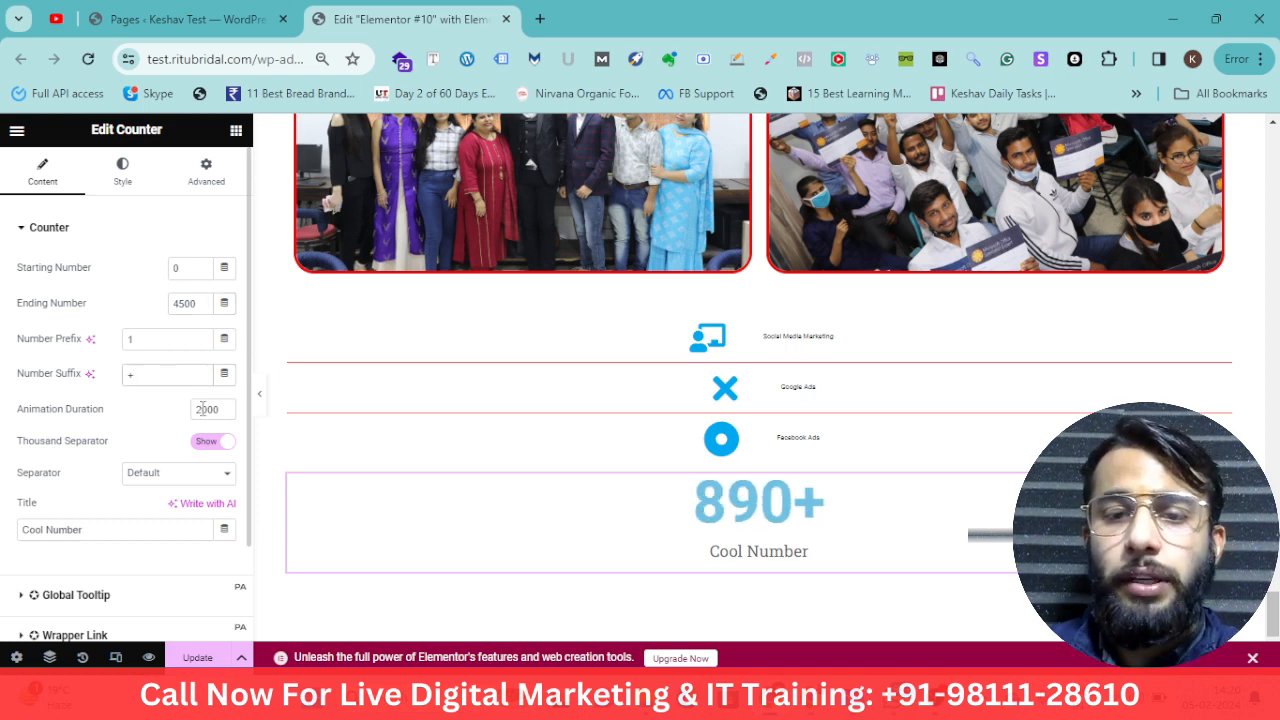
{"action": "scroll", "coordinate": [166, 371], "scroll_direction": "down", "scroll_amount": 1}
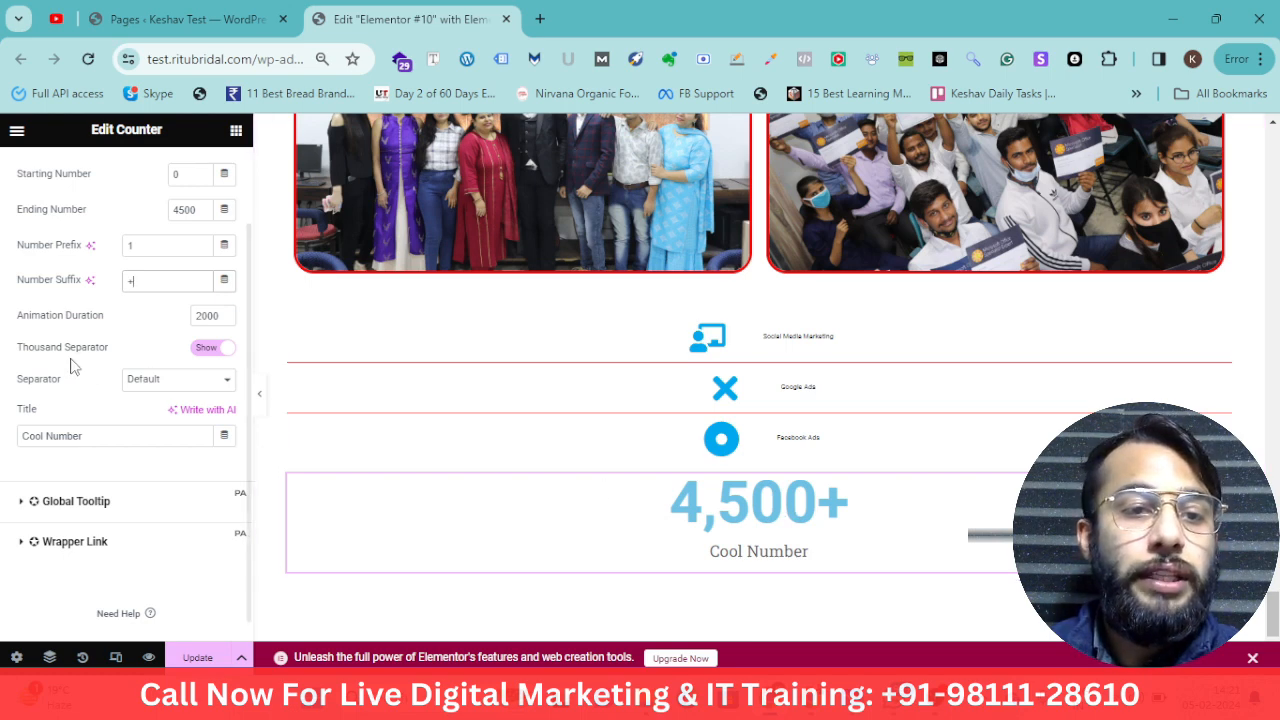
Try a - prefix on the counter, then delete it
{"action": "left_click", "coordinate": [142, 248]}
{"action": "type", "text": "-"}
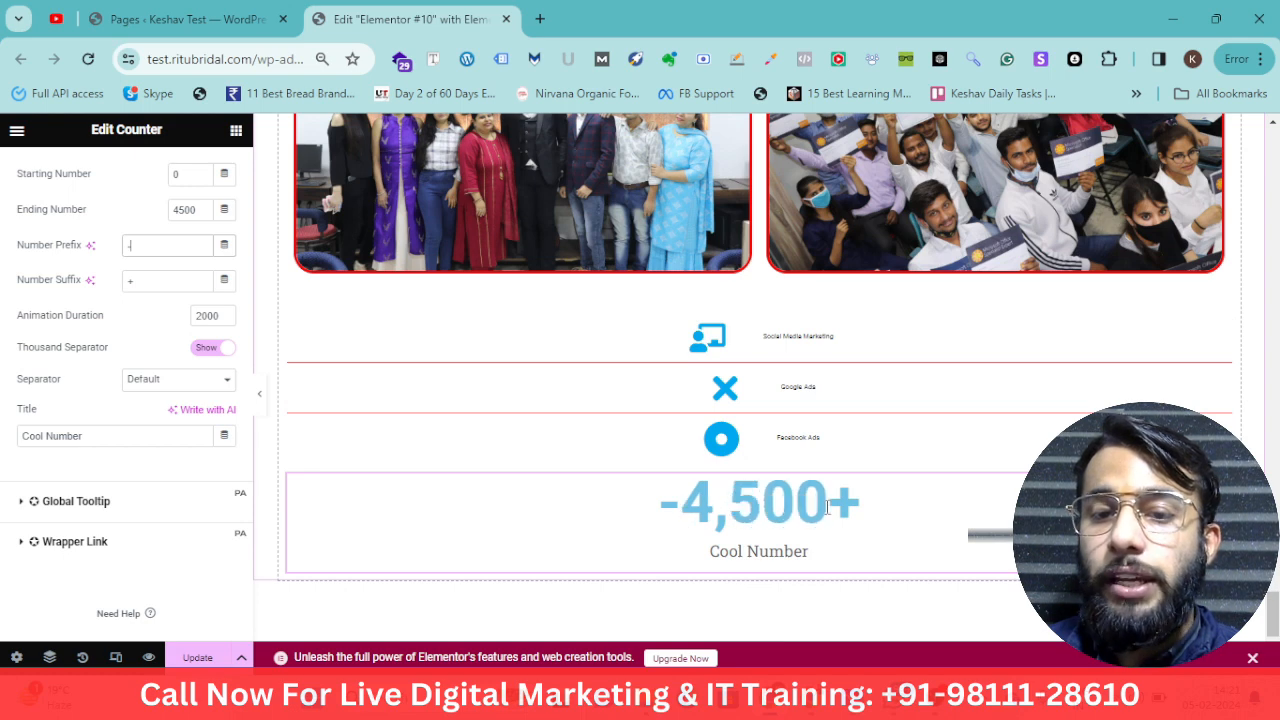
{"action": "left_click", "coordinate": [150, 242]}
{"action": "key", "text": "BackSpace"}
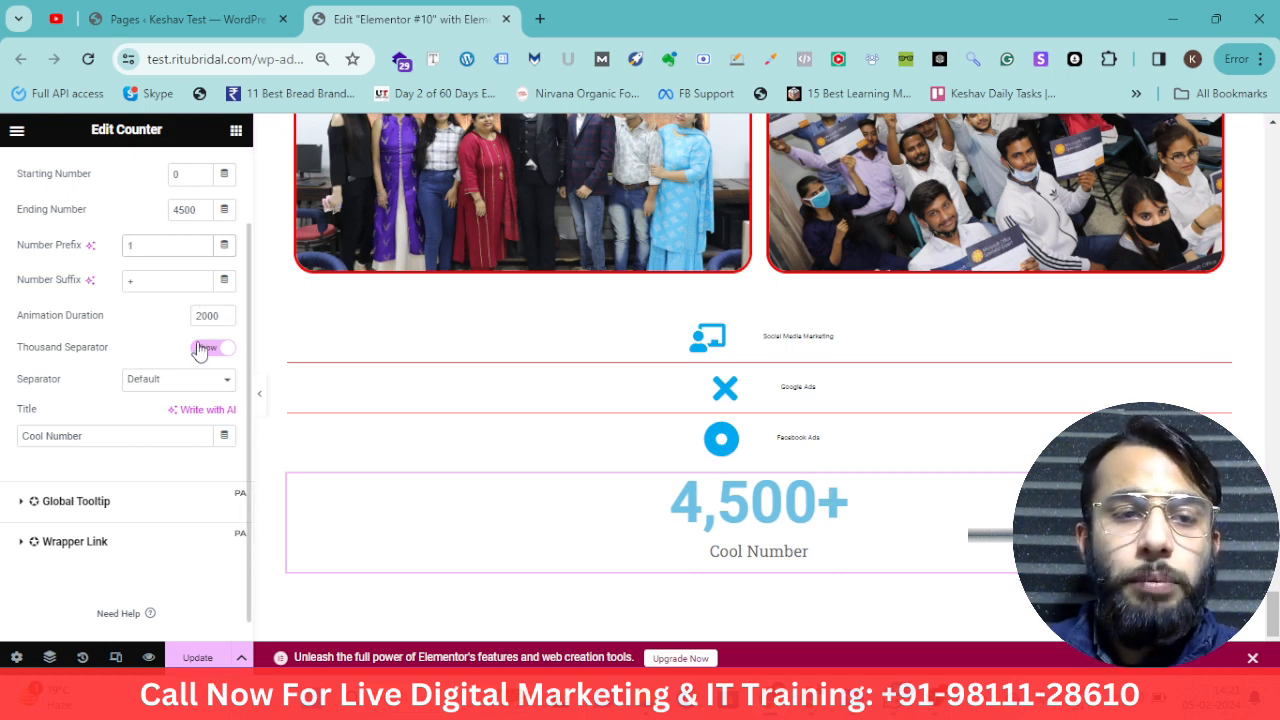
Change the counter title to Students Trained
{"action": "scroll", "coordinate": [153, 440], "scroll_direction": "up", "scroll_amount": 1}
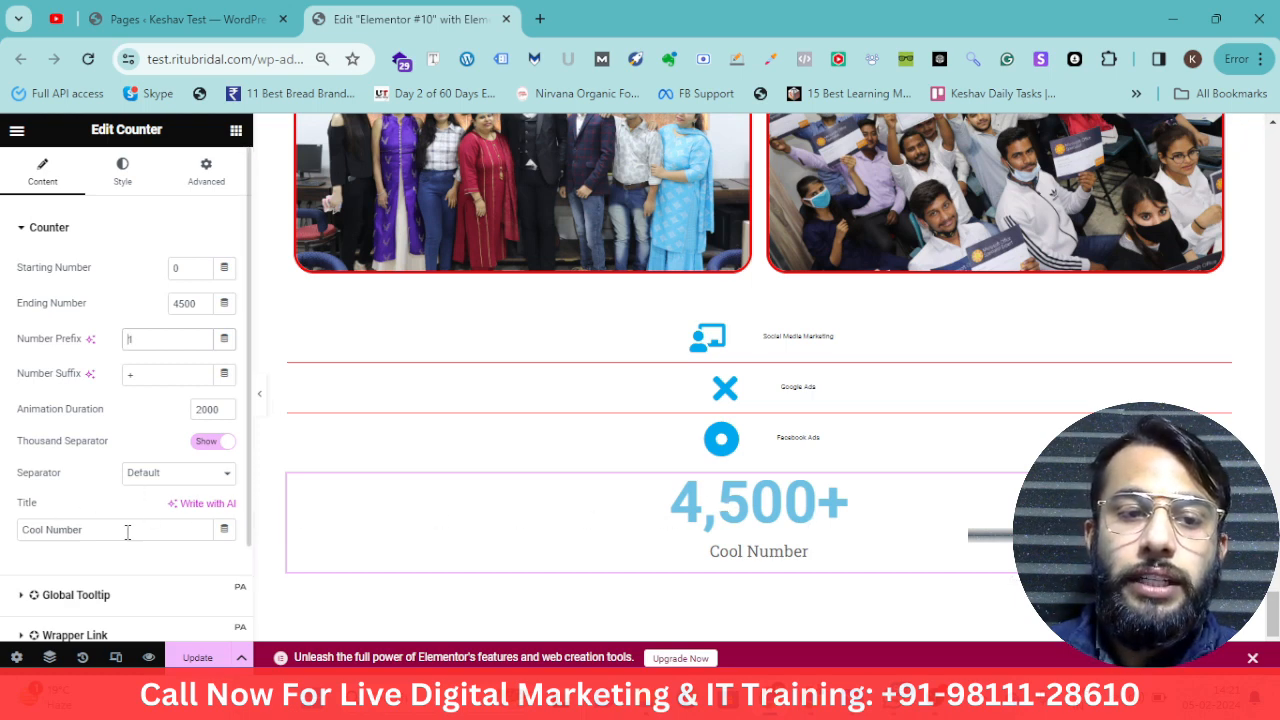
{"action": "left_click_drag", "start_coordinate": [126, 529], "coordinate": [30, 531]}
{"action": "type", "text": "S"}
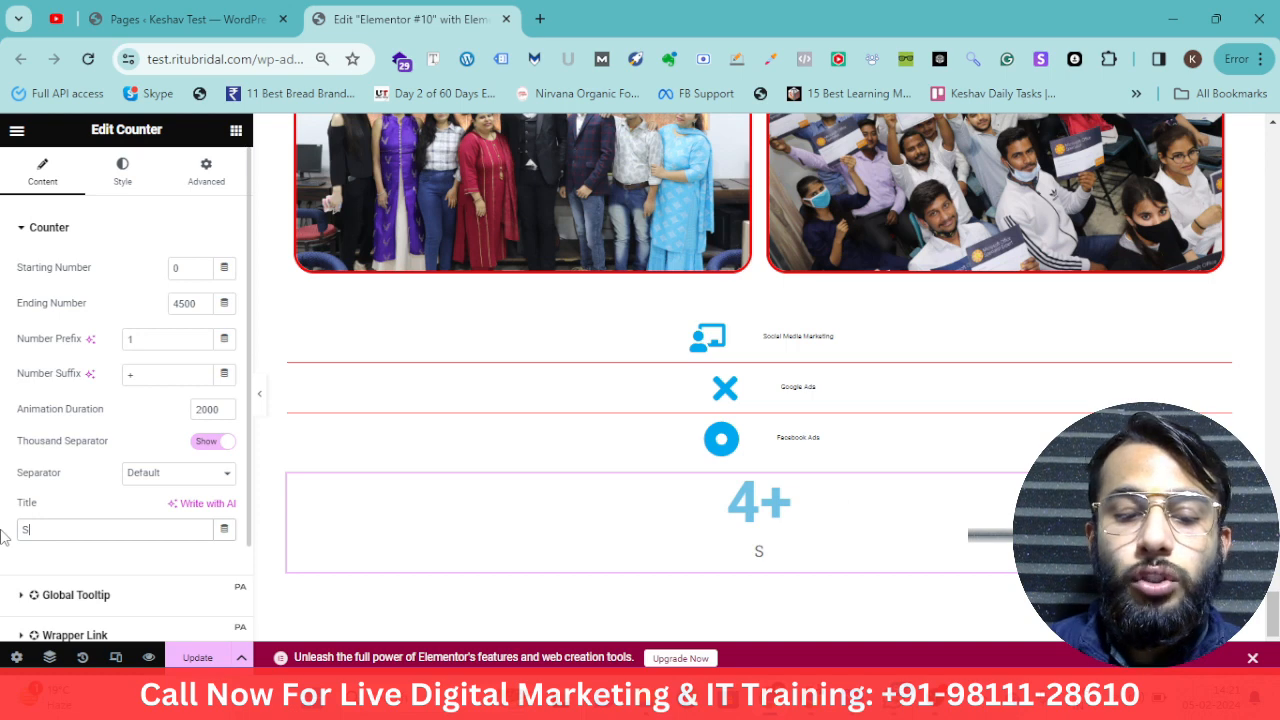
{"action": "type", "text": "tudetns Trained"}
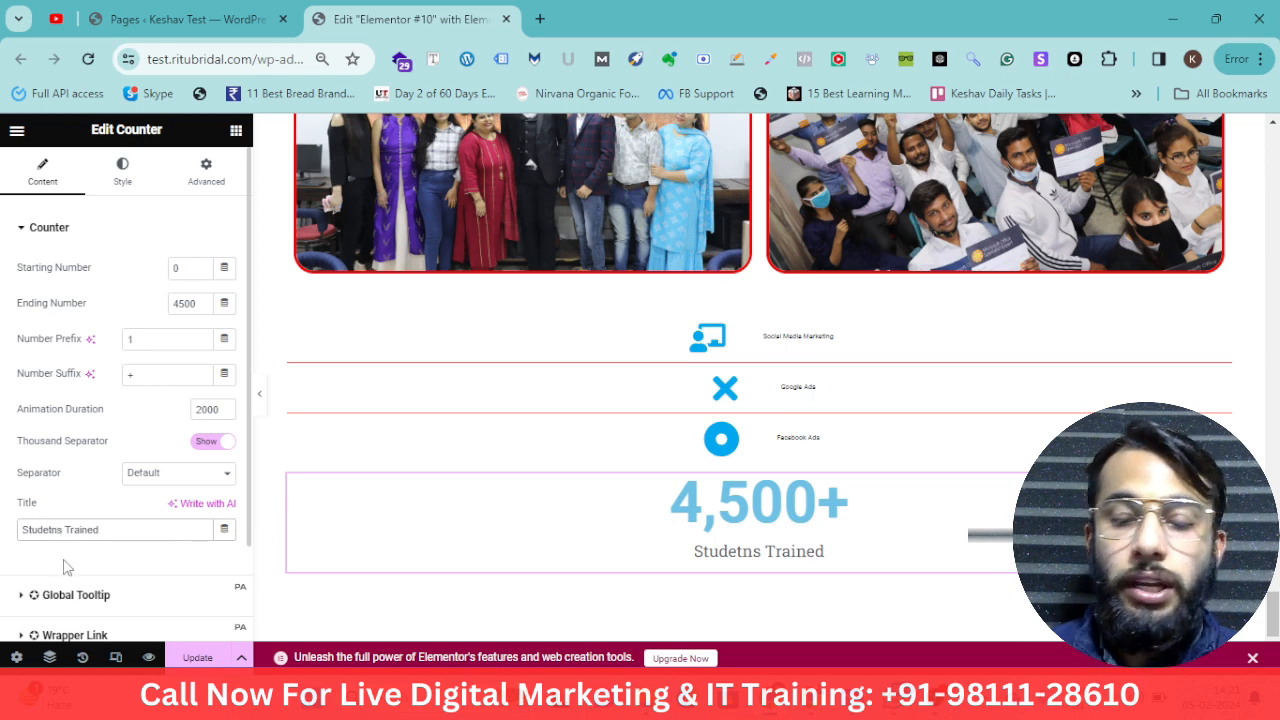
{"action": "key", "text": "BackSpace"}
{"action": "type", "text": "nt"}
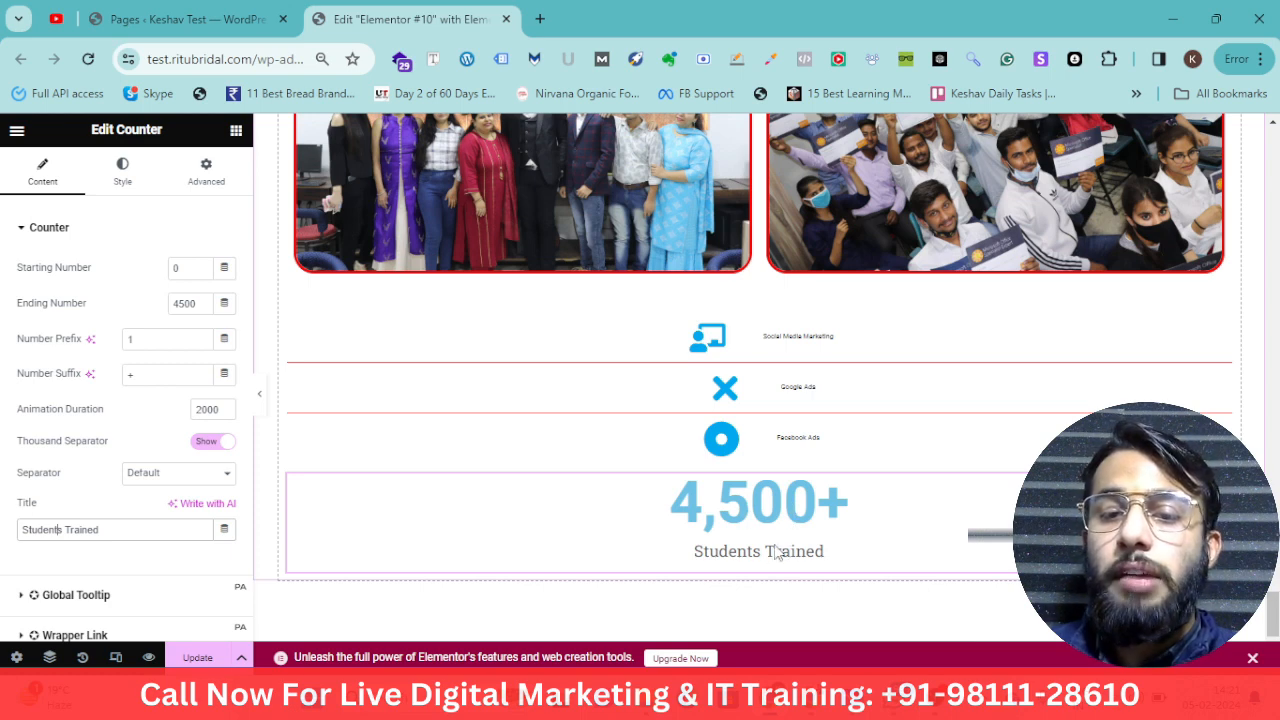
Set the counter number's text colour to #000000
{"action": "left_click", "coordinate": [125, 180]}
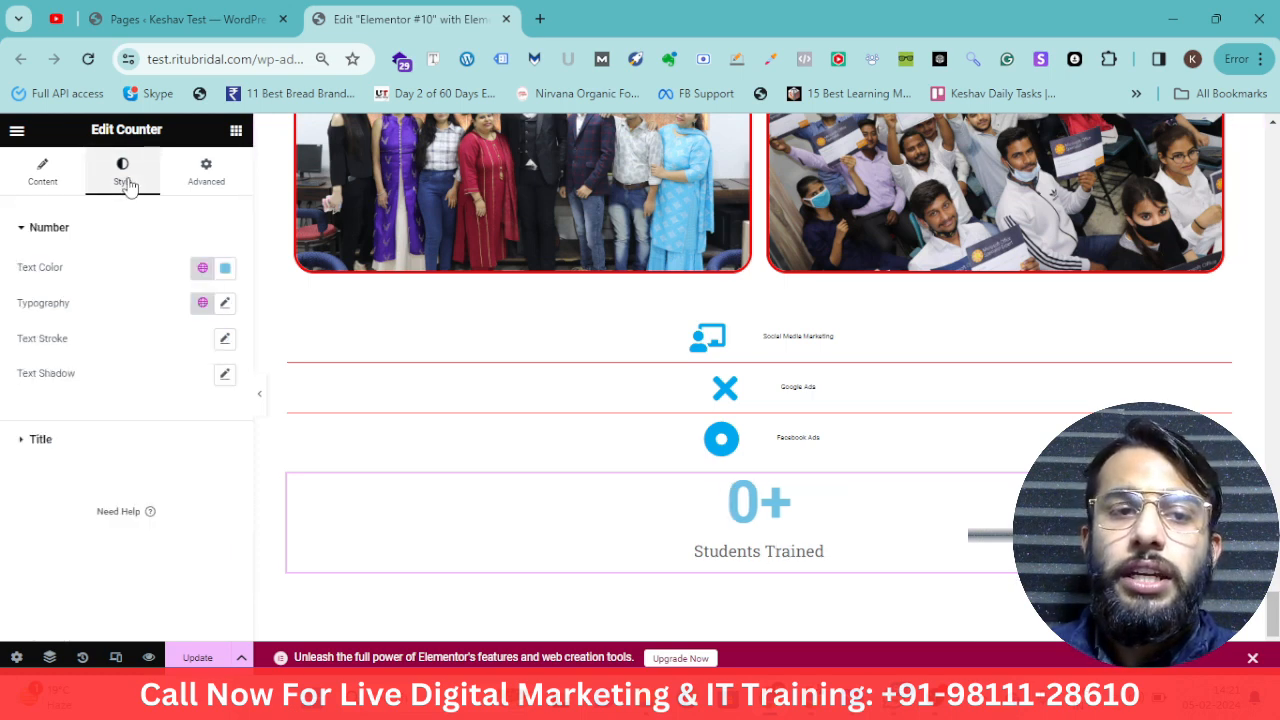
{"action": "left_click", "coordinate": [225, 268]}
{"action": "left_click_drag", "start_coordinate": [251, 446], "coordinate": [343, 473]}
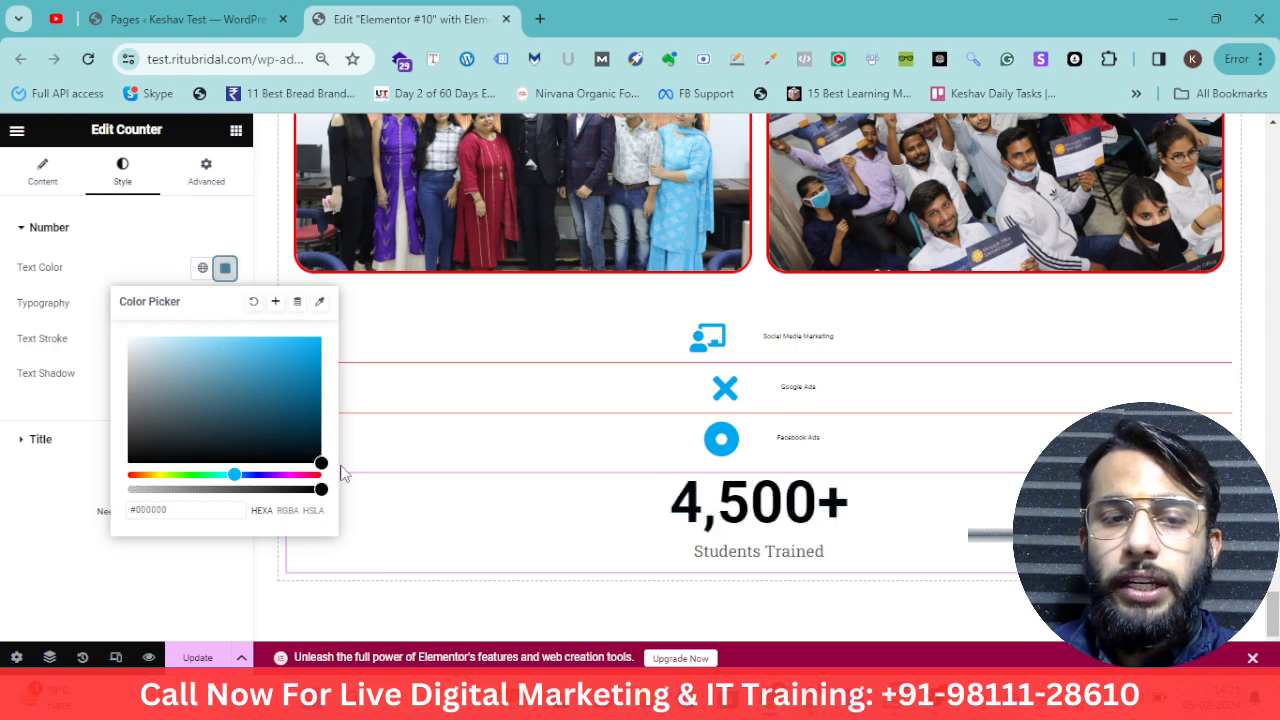
{"action": "left_click", "coordinate": [100, 626]}
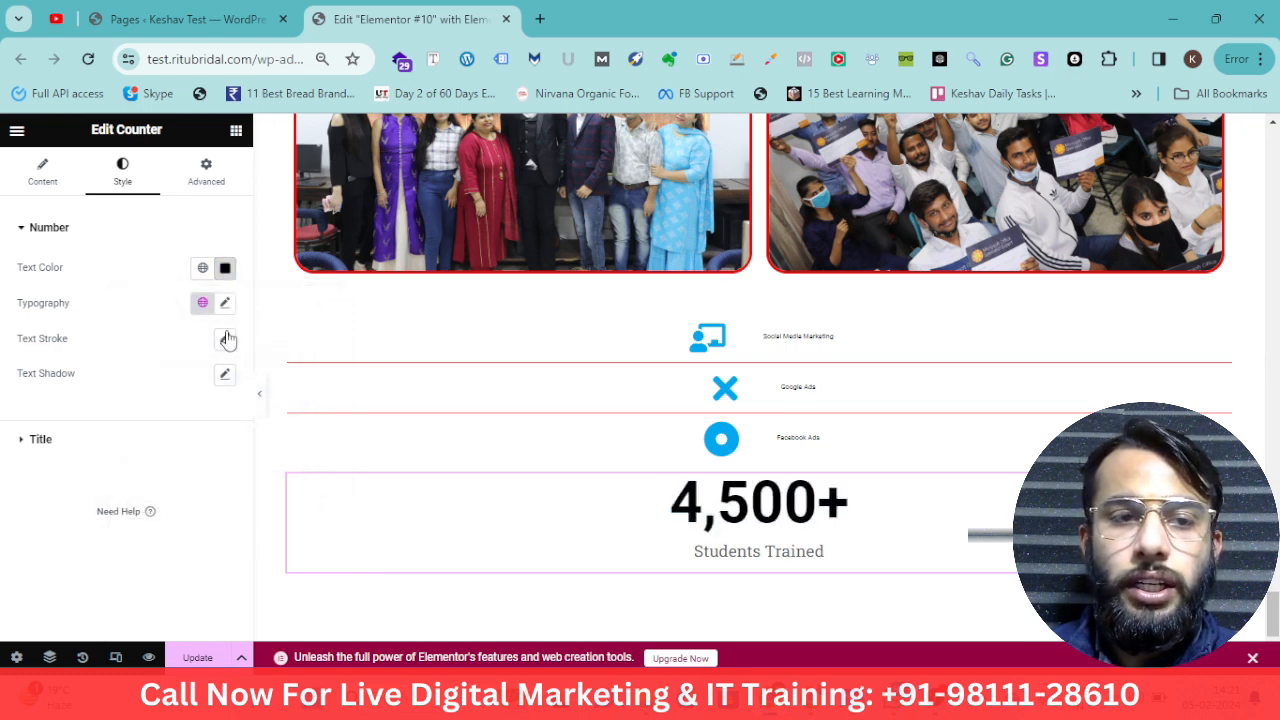
Set the counter number's typography to the Poppins family at size 75 px
{"action": "left_click", "coordinate": [225, 302]}
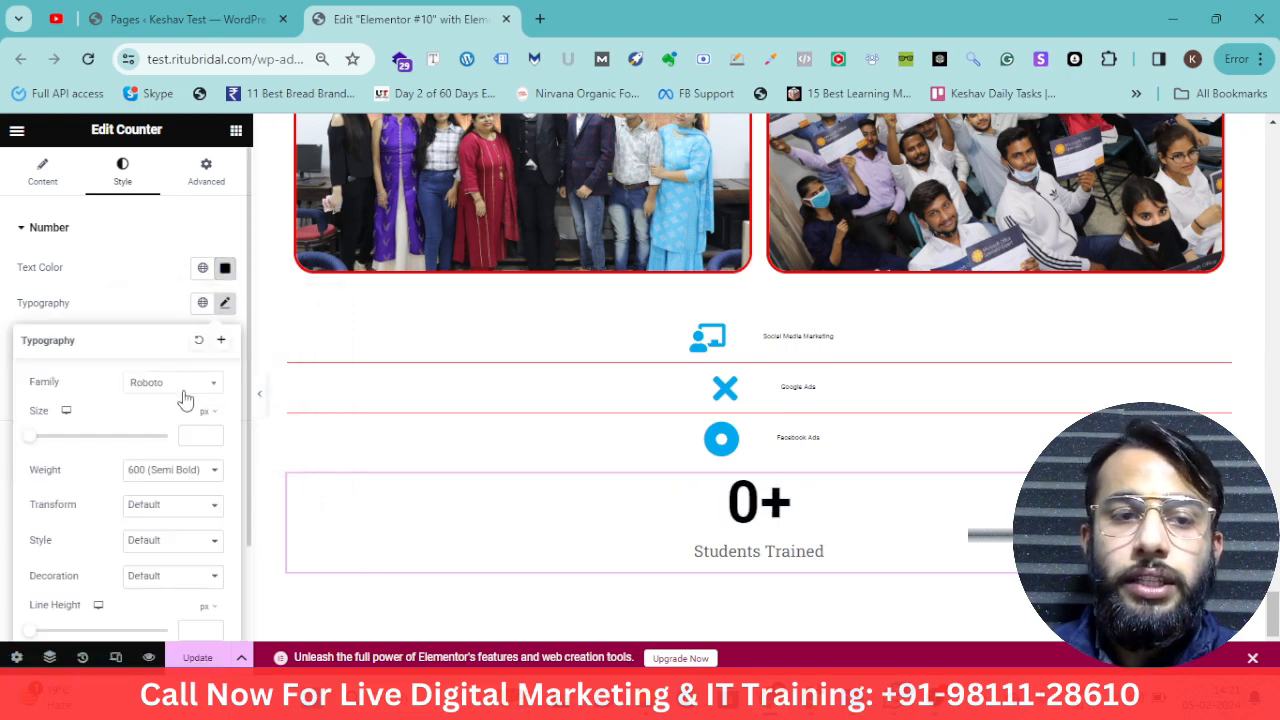
{"action": "left_click", "coordinate": [152, 384]}
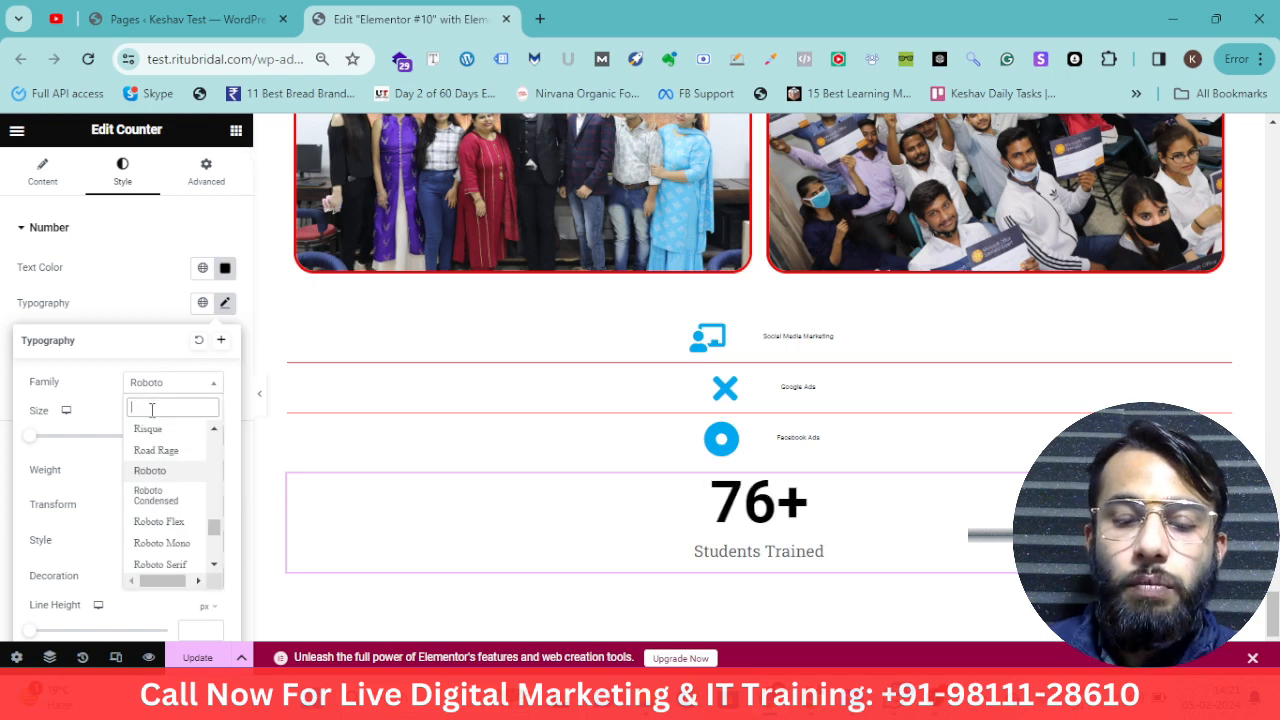
{"action": "type", "text": "poppi"}
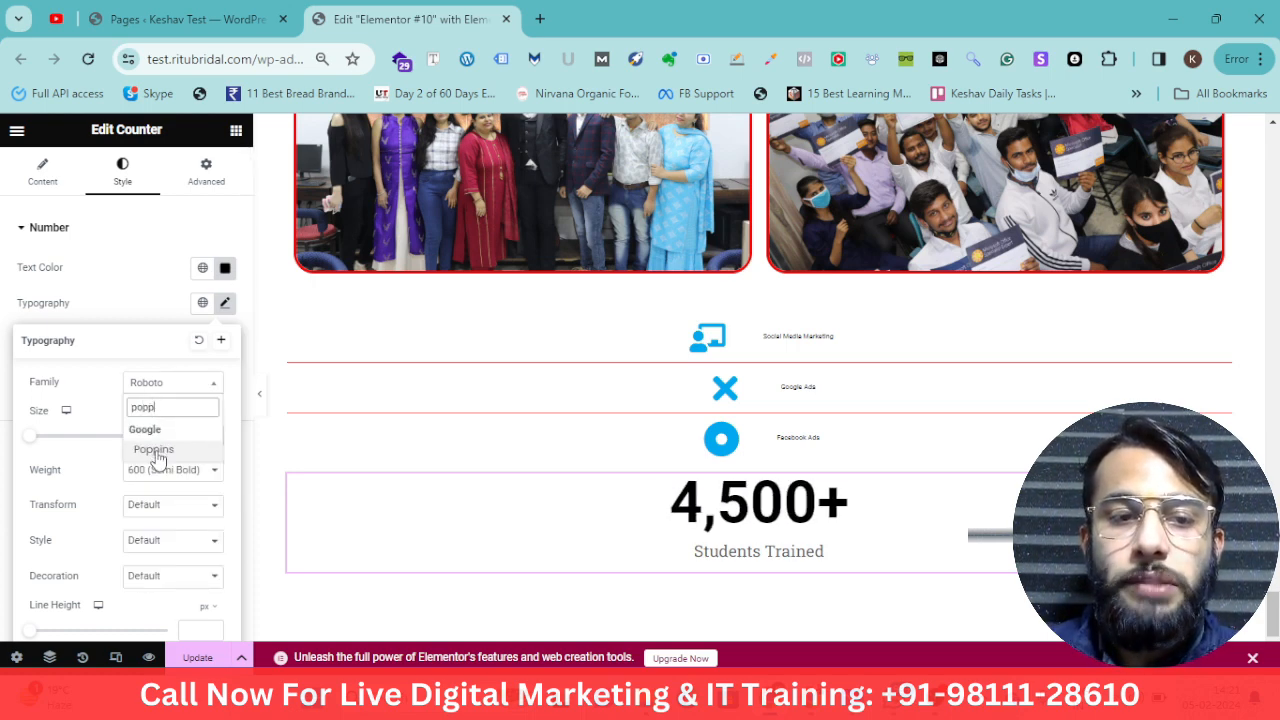
{"action": "left_click", "coordinate": [155, 450]}
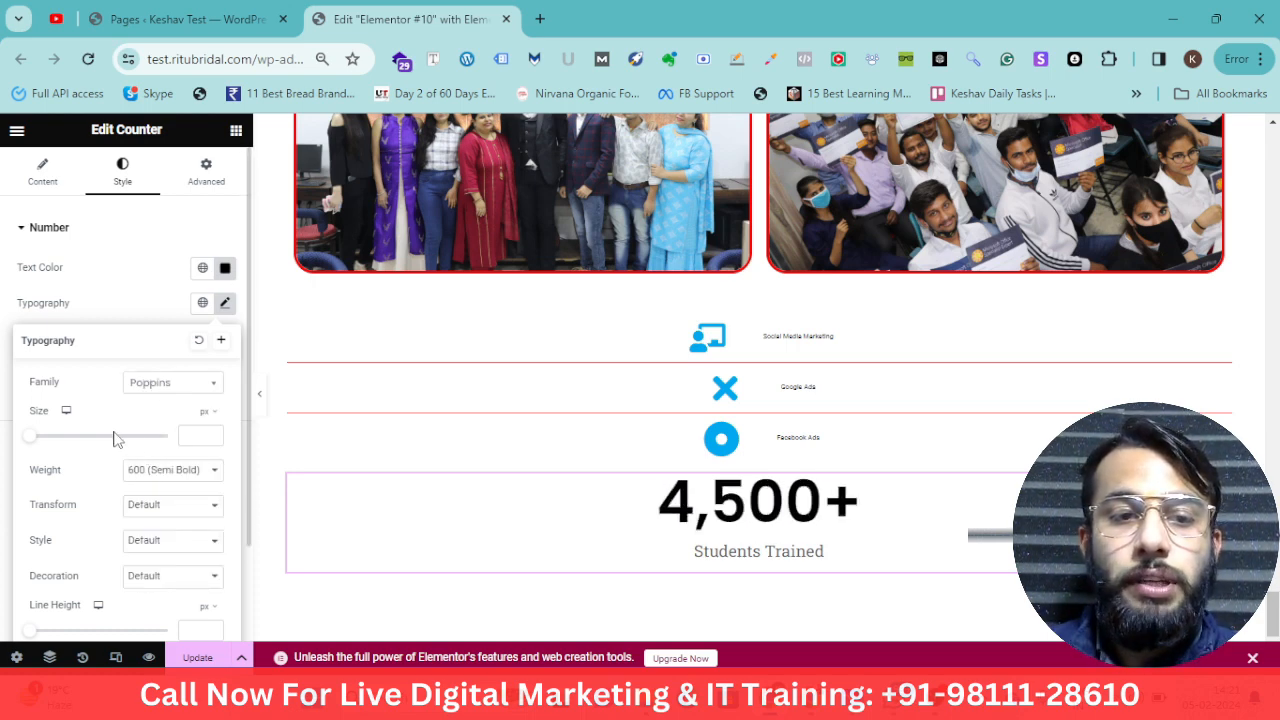
{"action": "left_click_drag", "start_coordinate": [52, 446], "coordinate": [88, 447]}
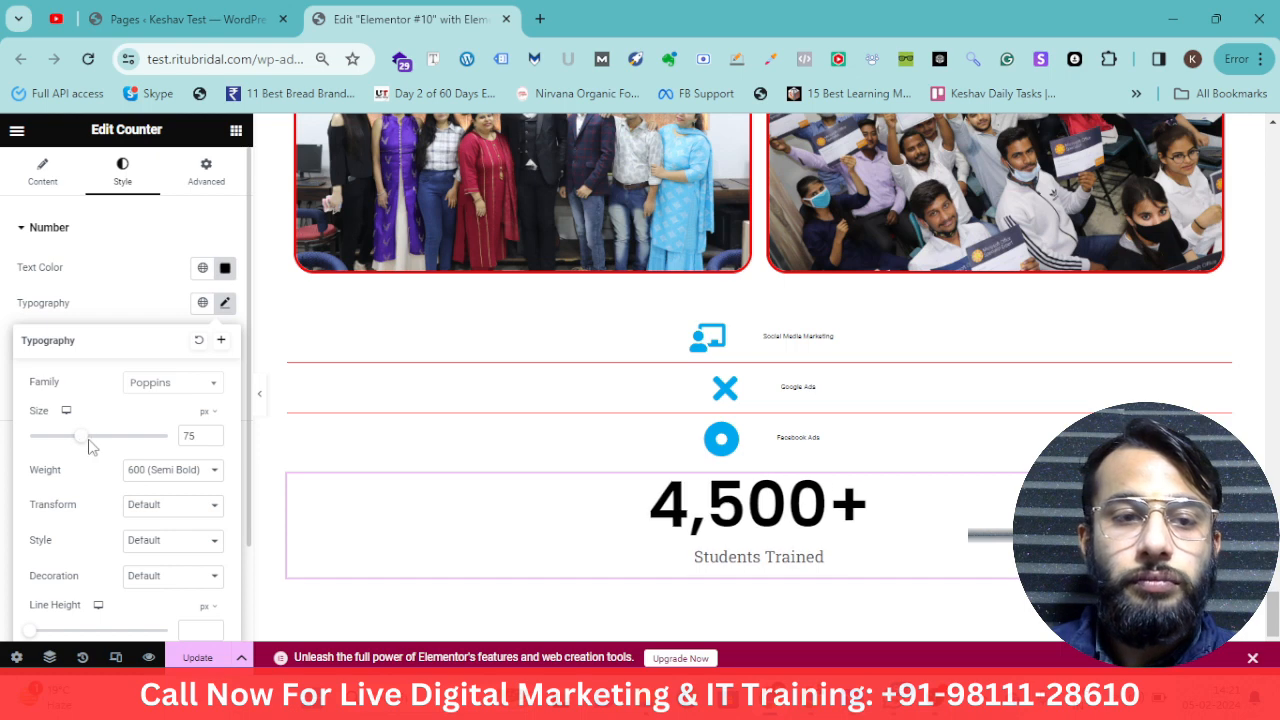
Set the counter number's font weight to 700 (Bold) and its text transform to Uppercase
{"action": "left_click", "coordinate": [162, 471]}
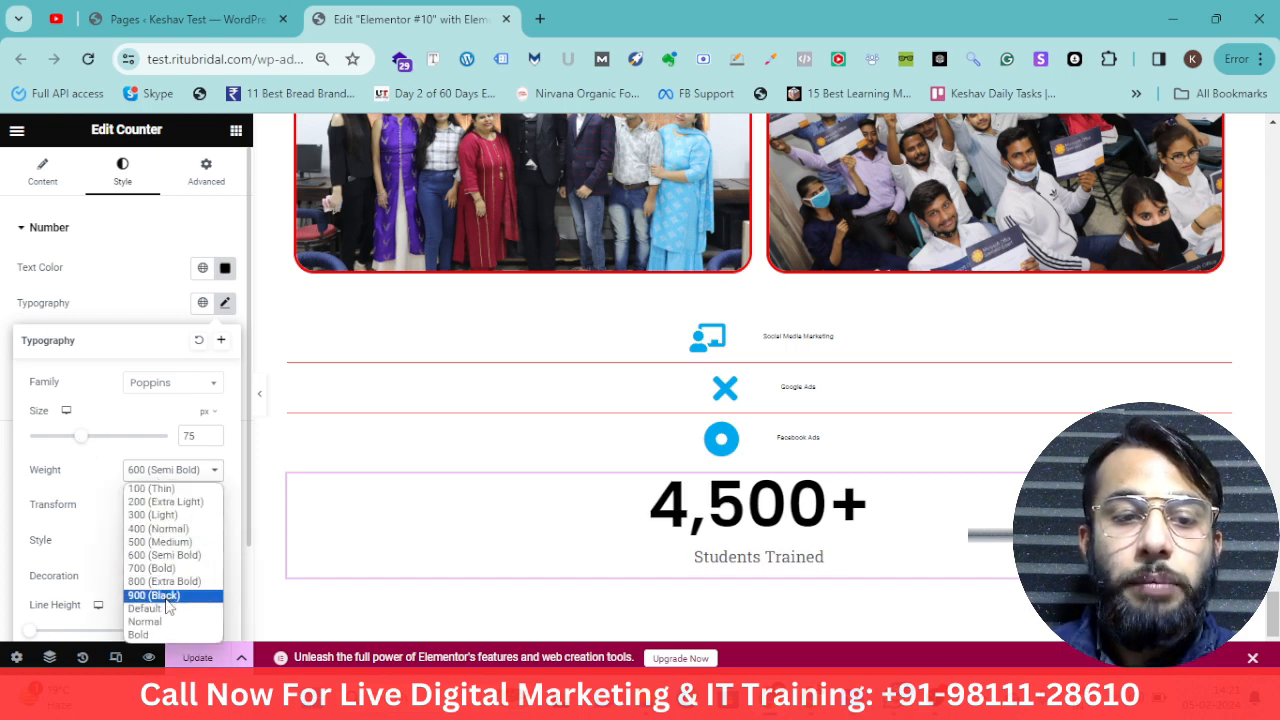
{"action": "left_click", "coordinate": [166, 600]}
{"action": "left_click", "coordinate": [190, 472]}
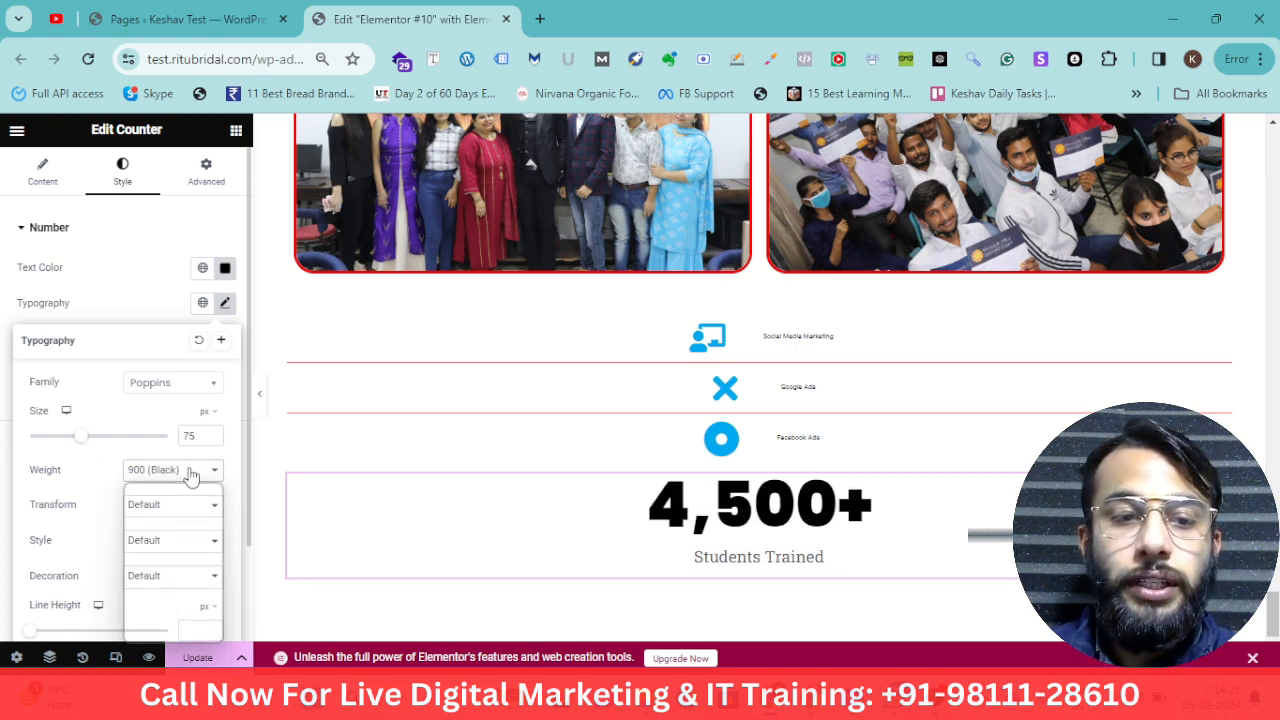
{"action": "left_click", "coordinate": [176, 568]}
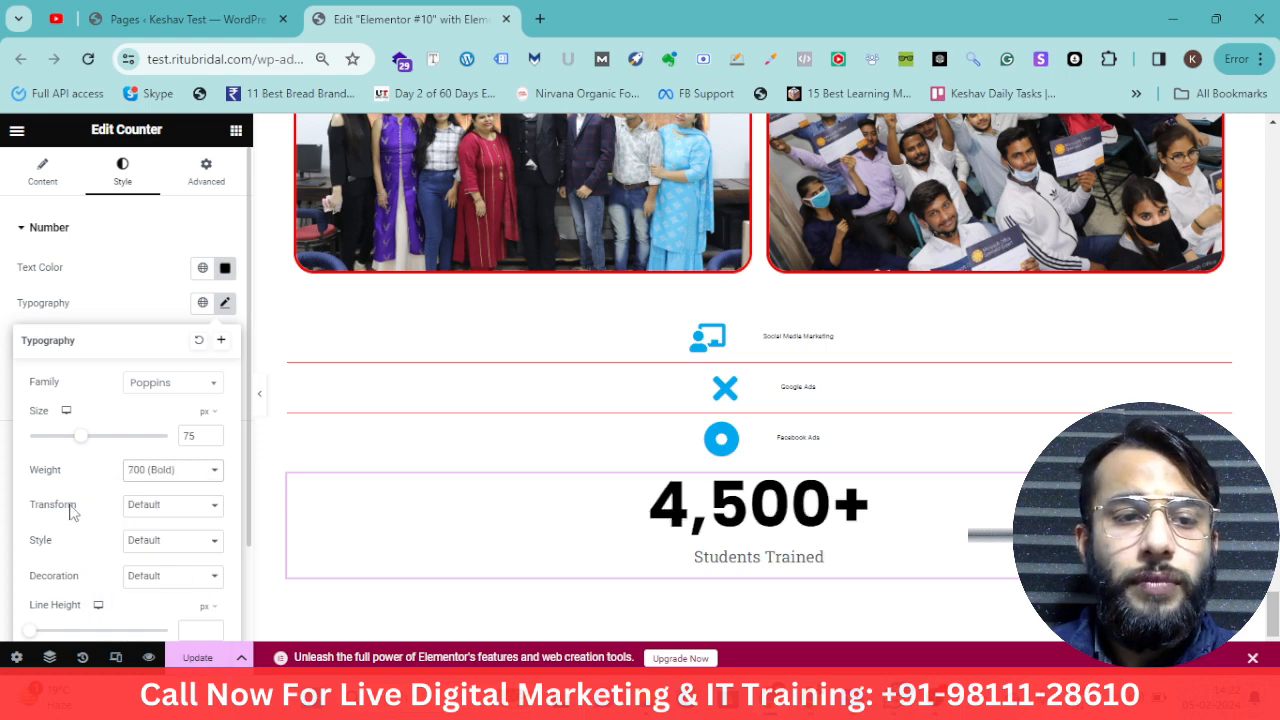
{"action": "left_click_drag", "start_coordinate": [92, 512], "coordinate": [38, 506]}
{"action": "left_click", "coordinate": [155, 508]}
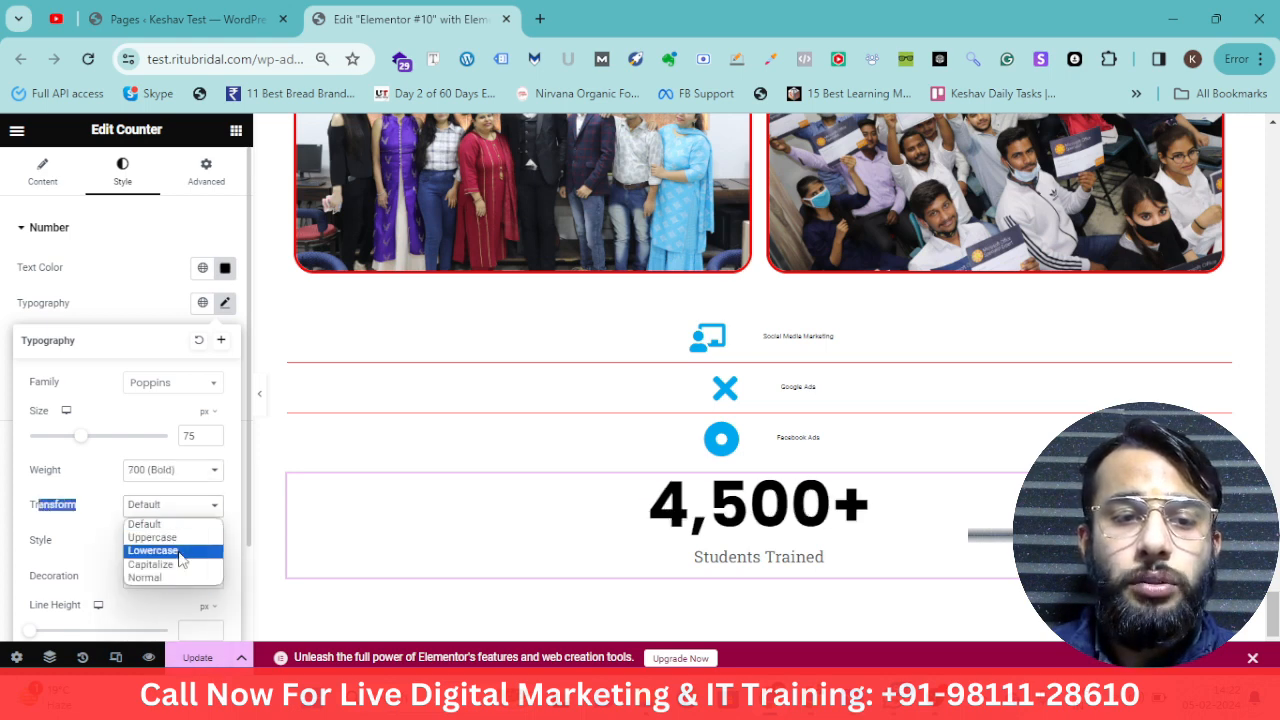
{"action": "left_click", "coordinate": [187, 545]}
{"action": "left_click", "coordinate": [187, 541]}
{"action": "left_click", "coordinate": [101, 525]}
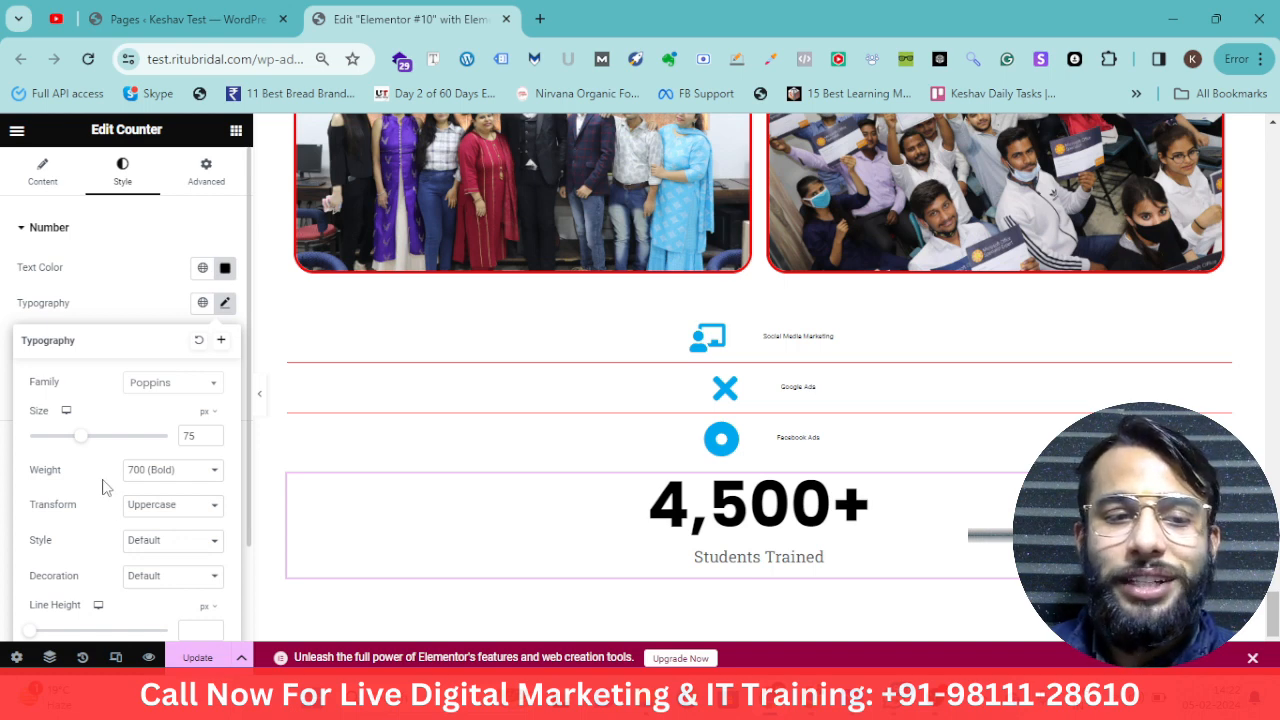
Try Uppercase and then Lowercase text transforms on the counter title's typography
{"action": "scroll", "coordinate": [457, 403], "scroll_direction": "down", "scroll_amount": 1}
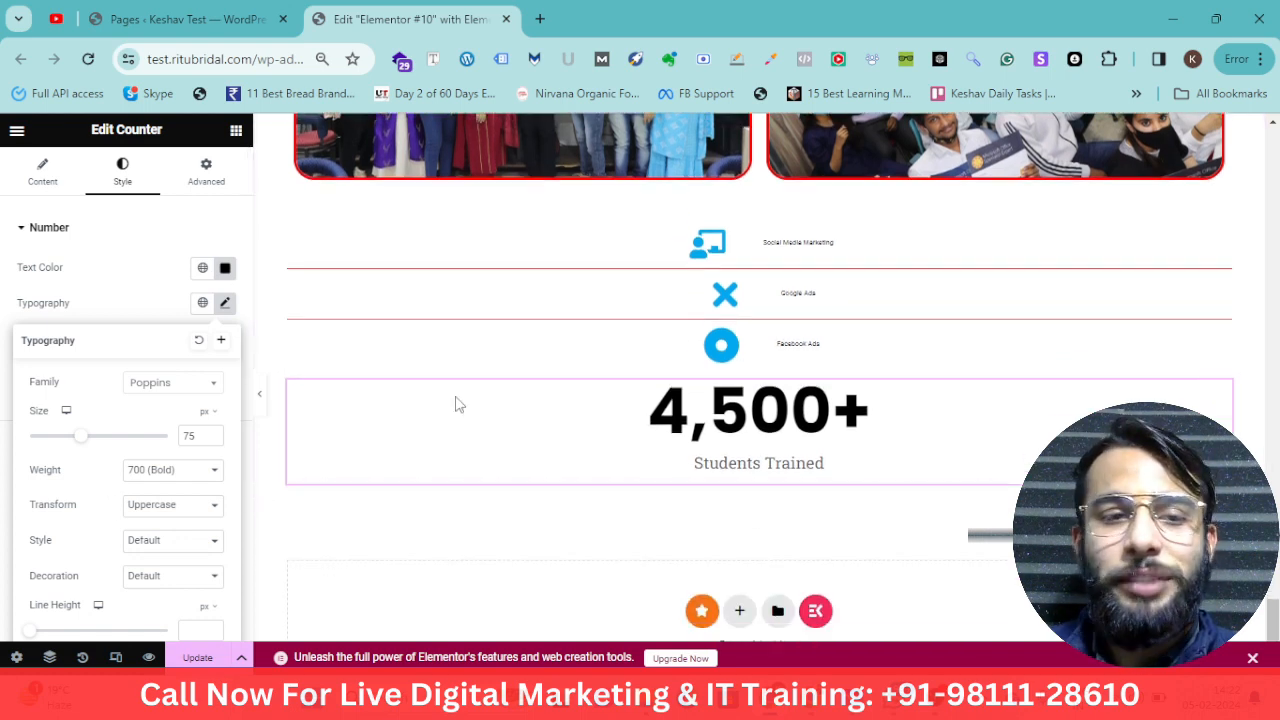
{"action": "left_click", "coordinate": [63, 240]}
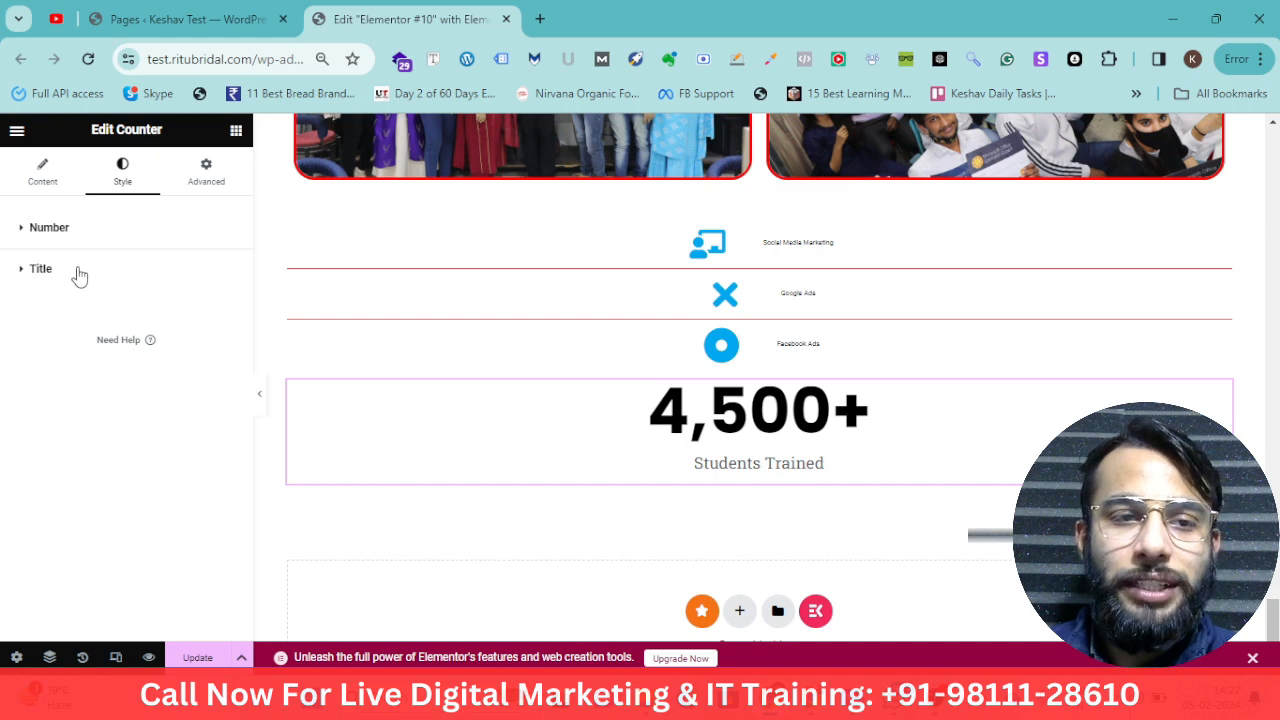
{"action": "left_click", "coordinate": [48, 270]}
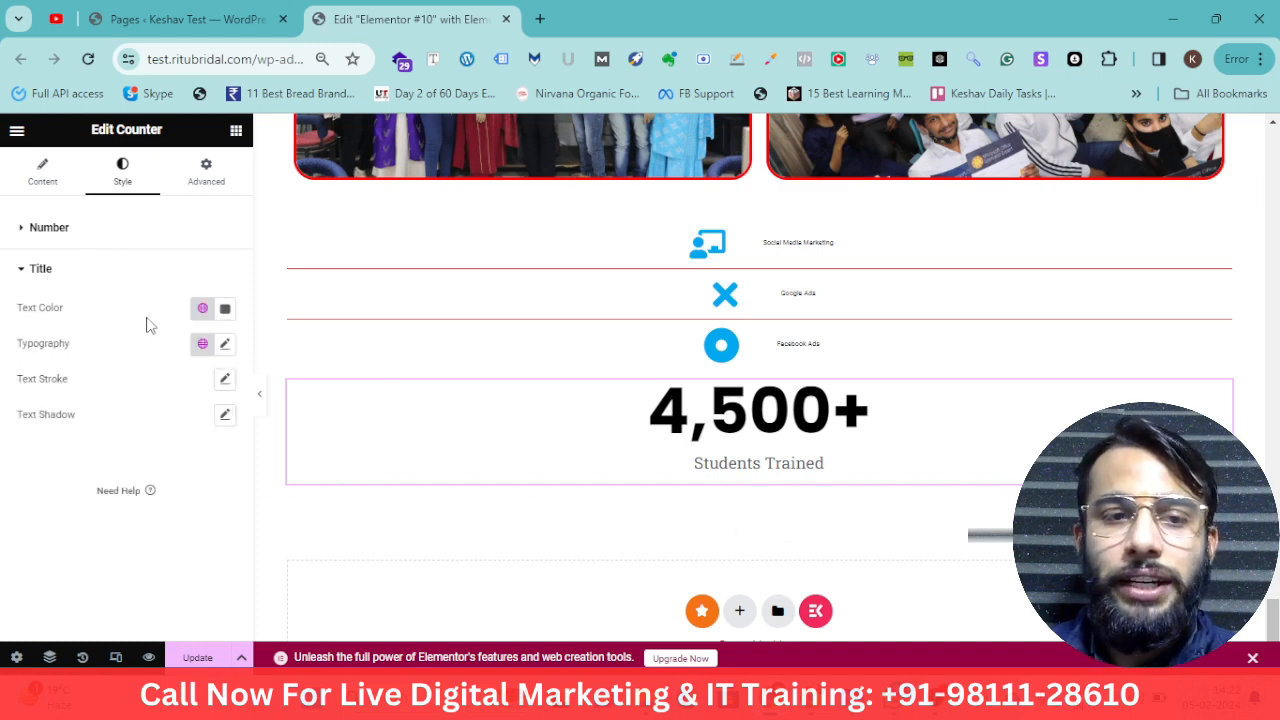
{"action": "left_click", "coordinate": [225, 345]}
{"action": "scroll", "coordinate": [170, 466], "scroll_direction": "down", "scroll_amount": 1}
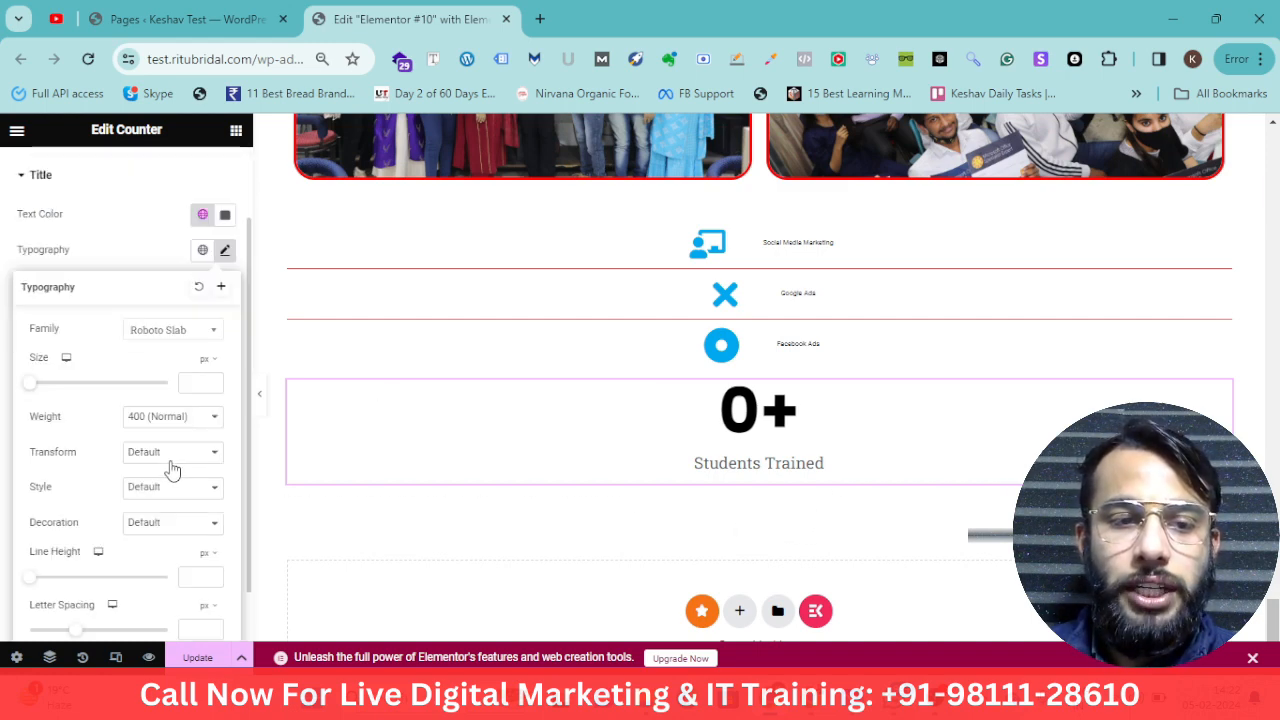
{"action": "left_click", "coordinate": [163, 460]}
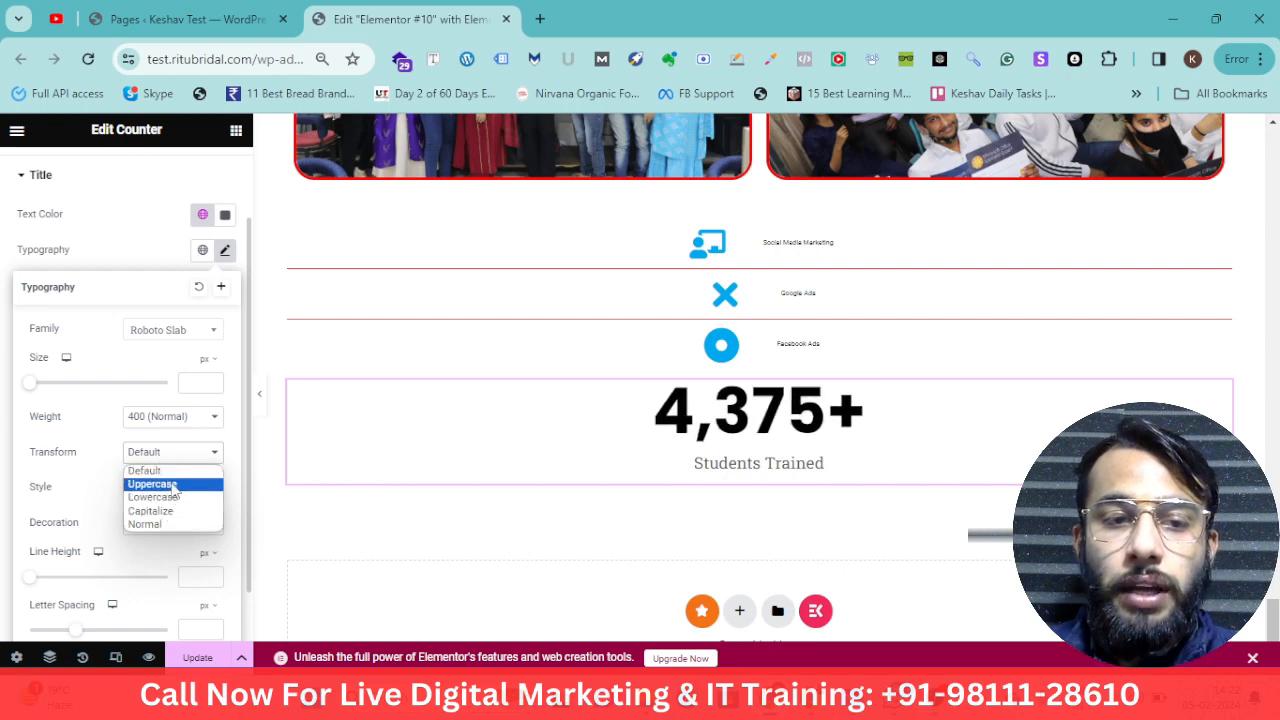
{"action": "left_click", "coordinate": [188, 488]}
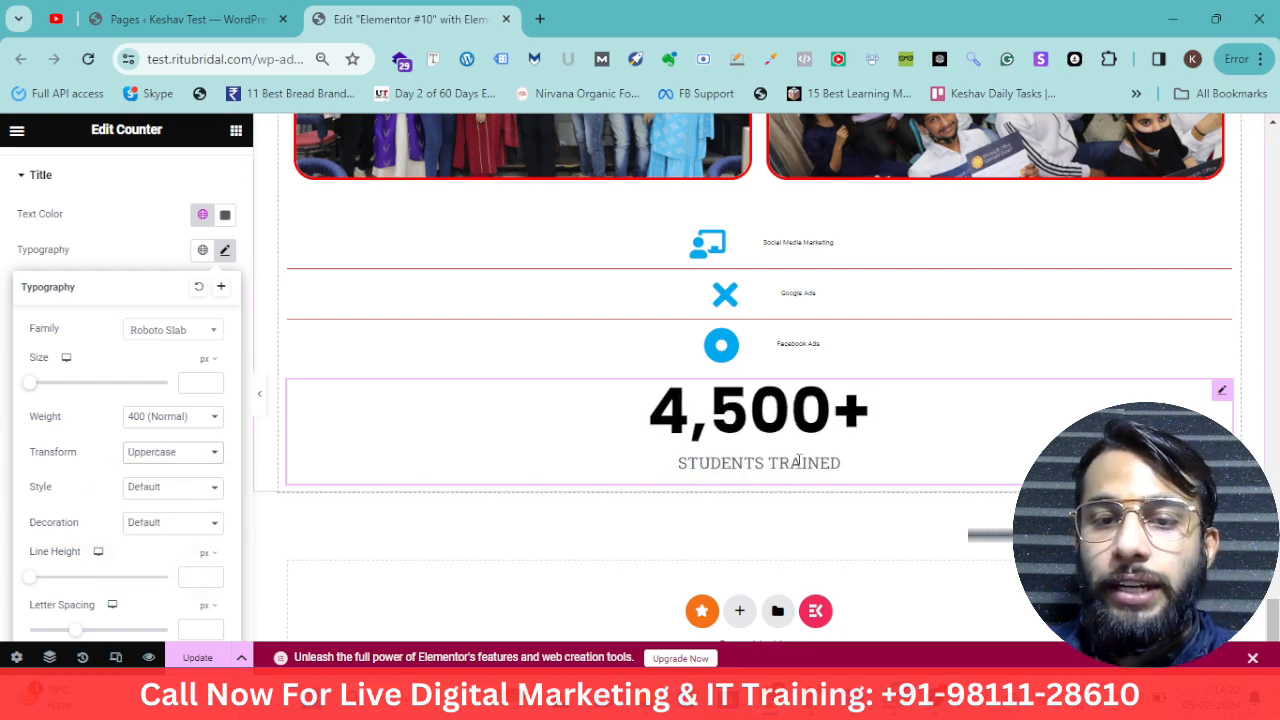
{"action": "left_click", "coordinate": [152, 452]}
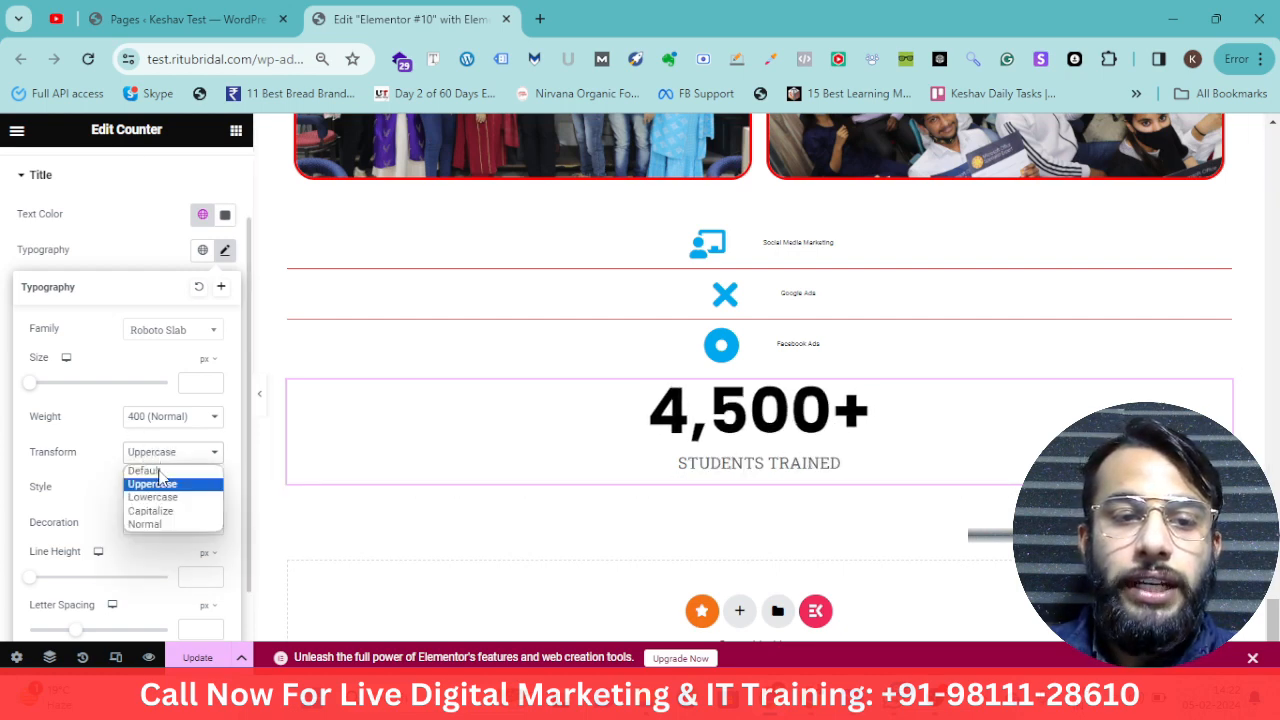
{"action": "left_click", "coordinate": [165, 498]}
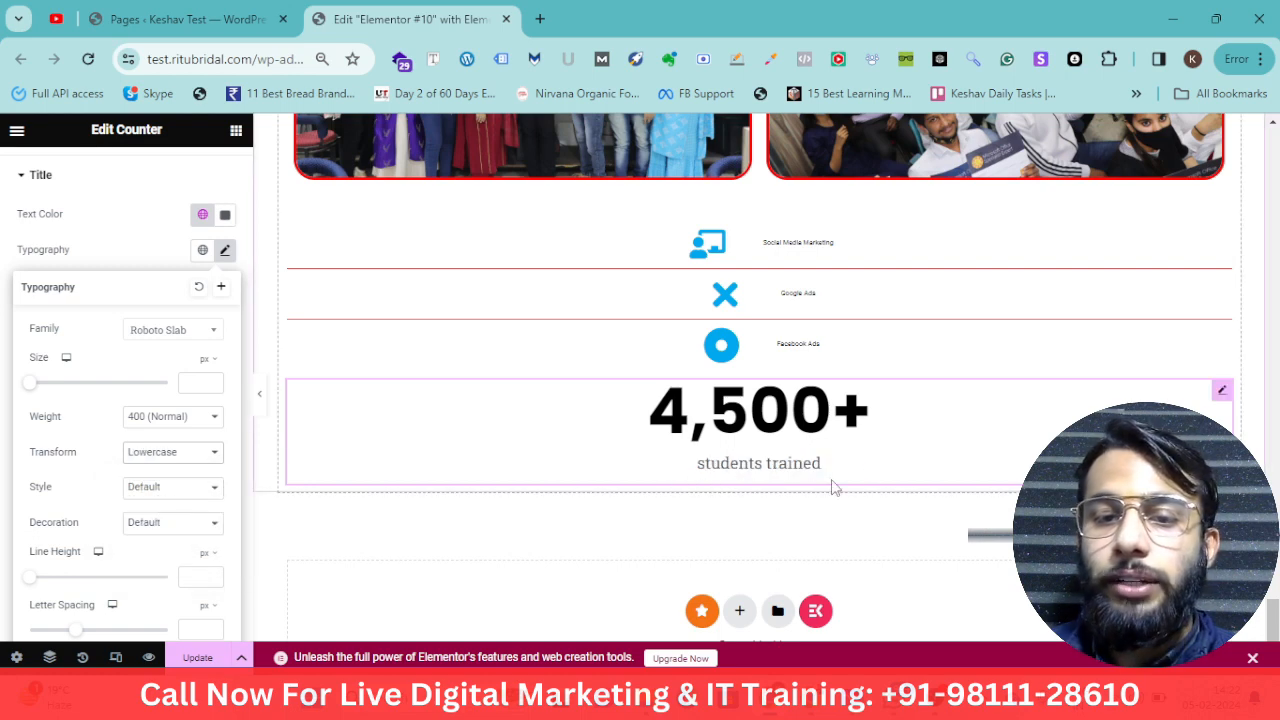
Set the counter title's text transform to Capitalize
{"action": "left_click", "coordinate": [150, 418]}
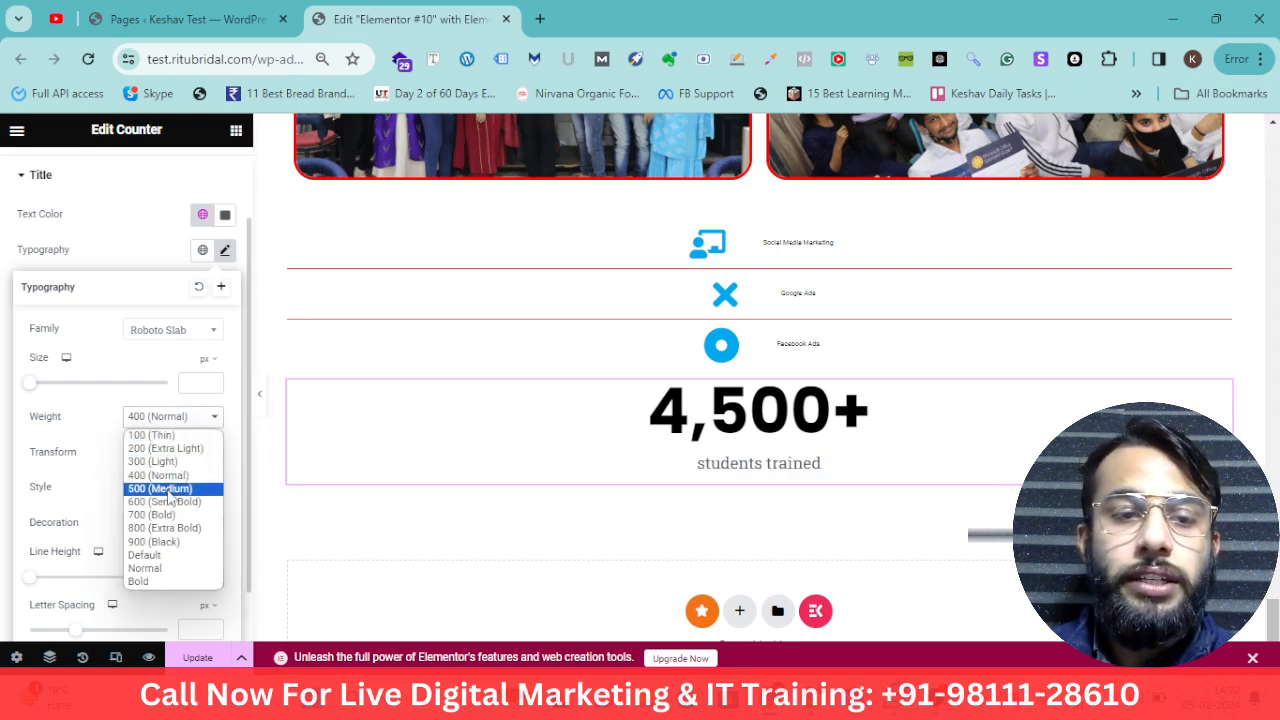
{"action": "left_click", "coordinate": [86, 447]}
{"action": "left_click", "coordinate": [157, 455]}
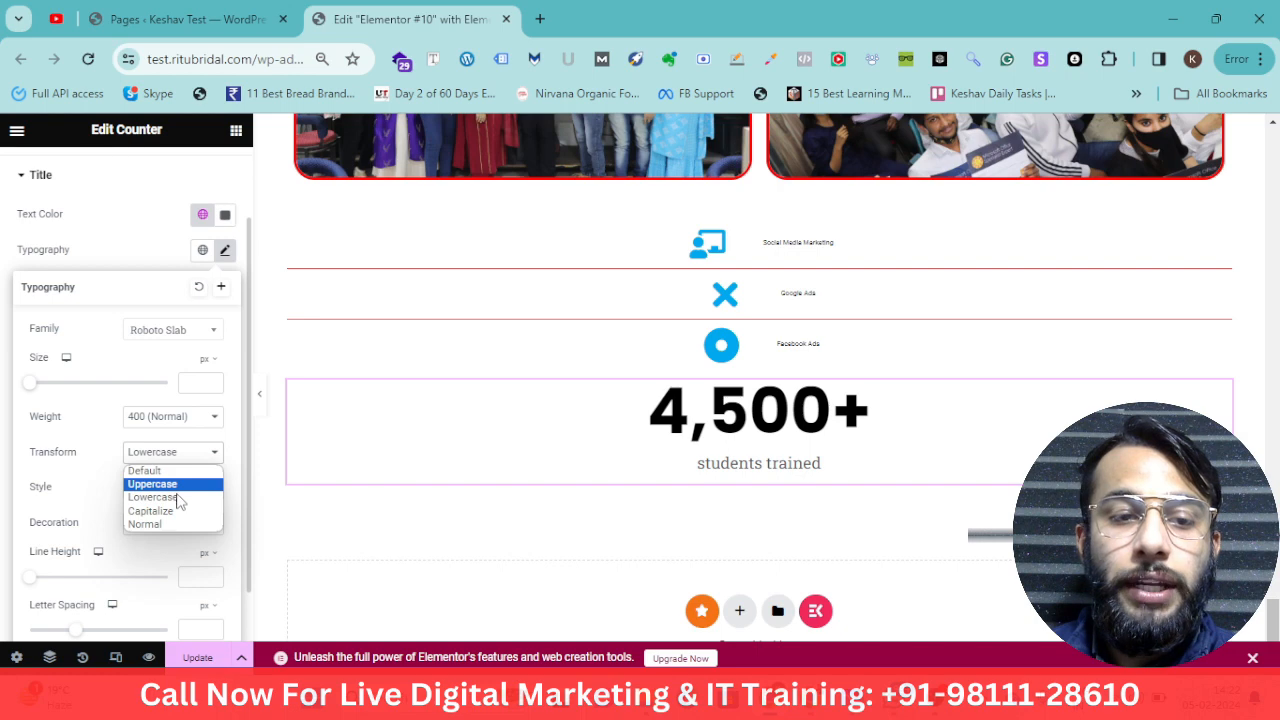
{"action": "left_click", "coordinate": [178, 511]}
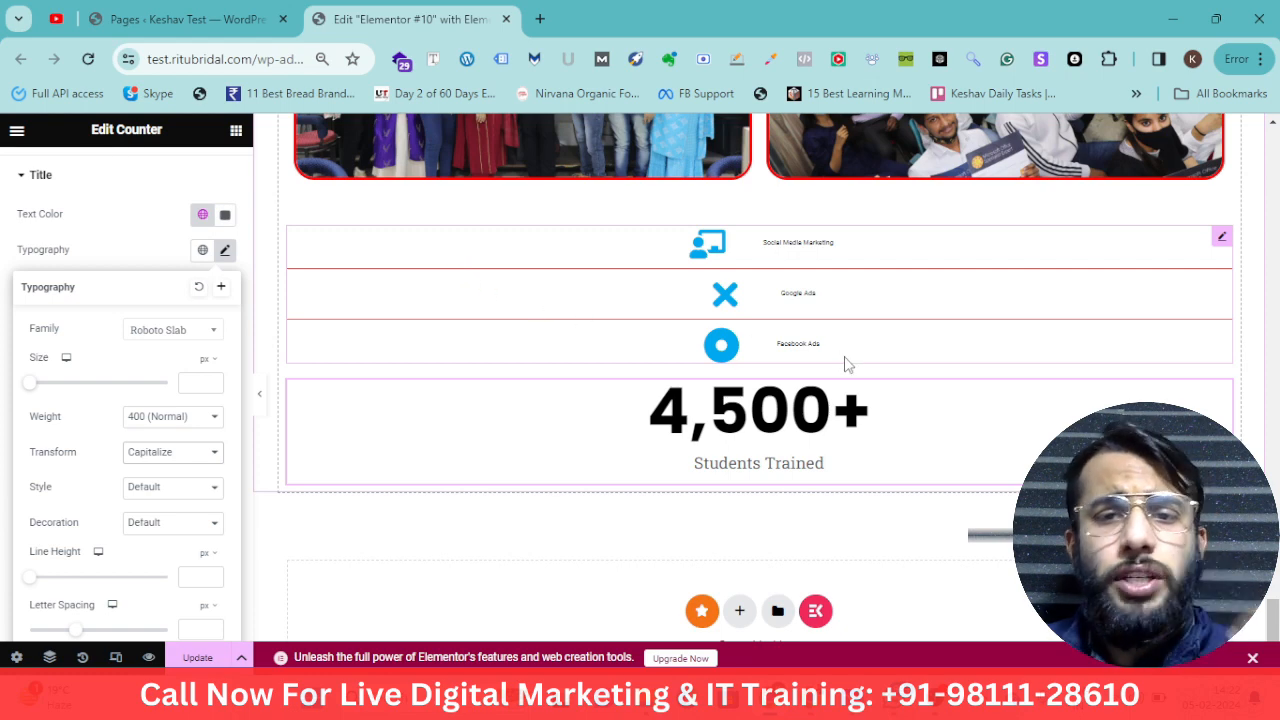
Open the Icon List widget's style settings and set its icon colour to black #000000
{"action": "left_click", "coordinate": [1220, 240]}
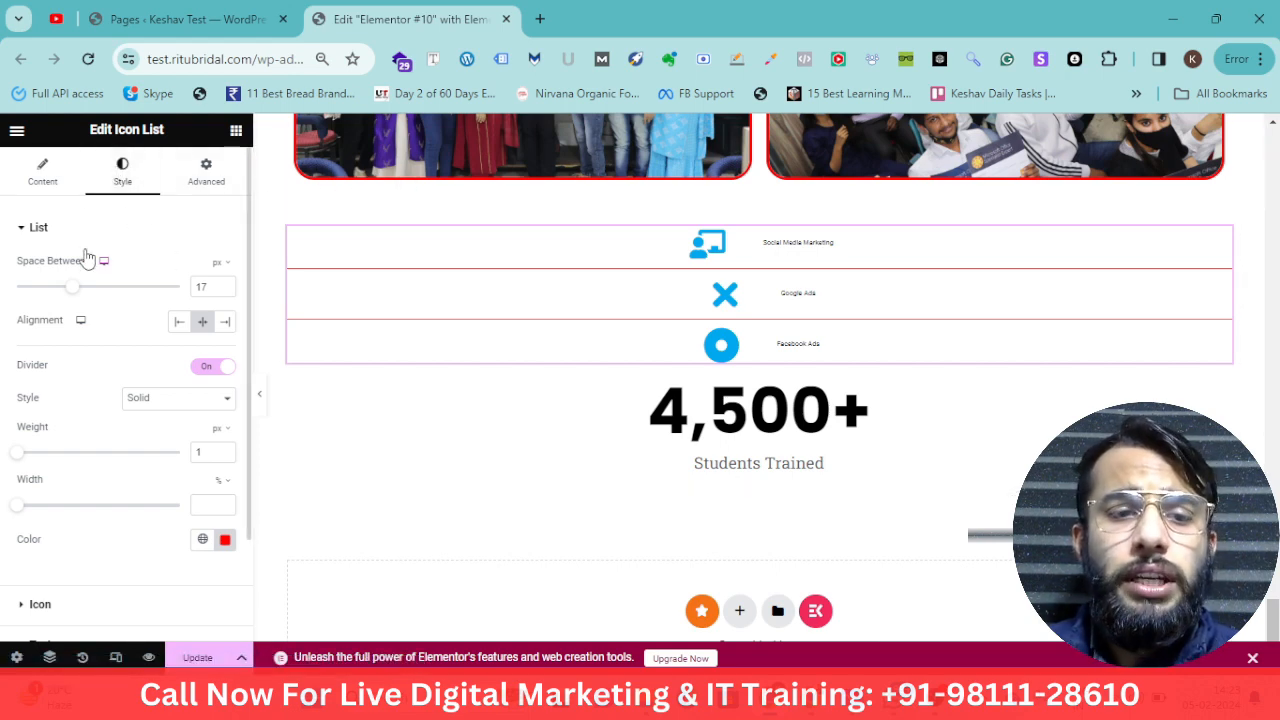
{"action": "left_click", "coordinate": [38, 240]}
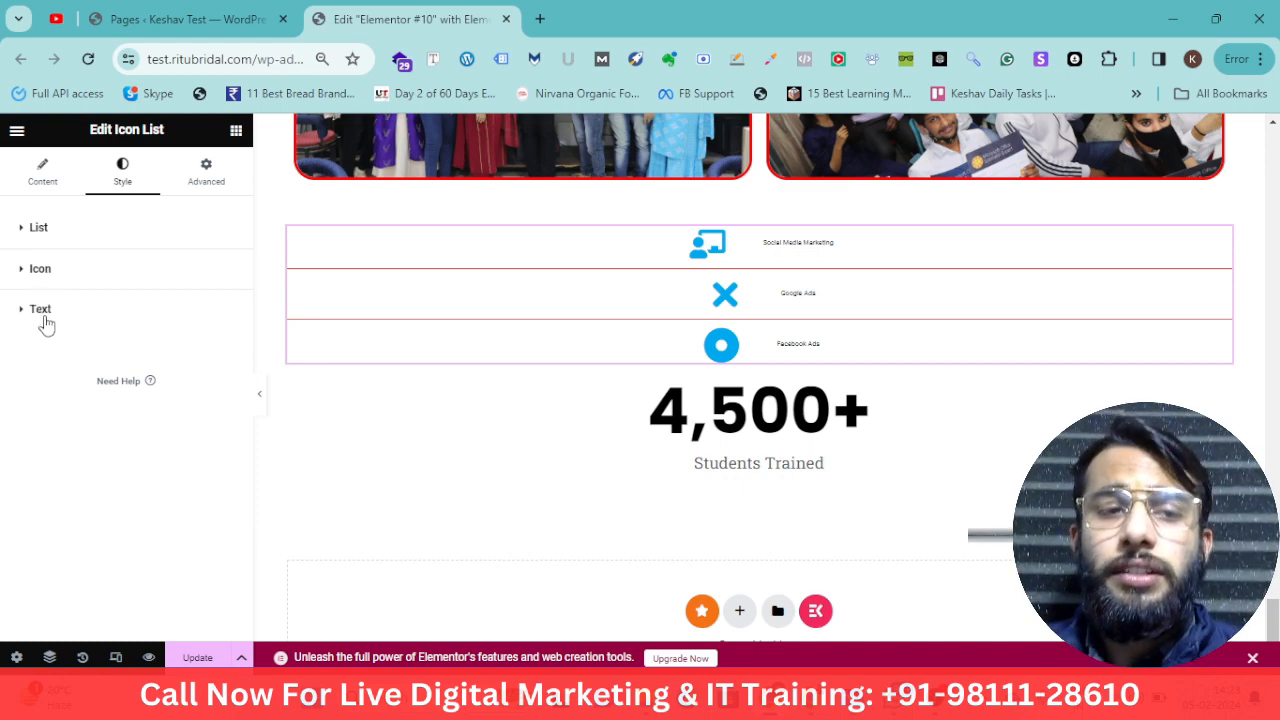
{"action": "left_click", "coordinate": [24, 272]}
{"action": "left_click", "coordinate": [225, 345]}
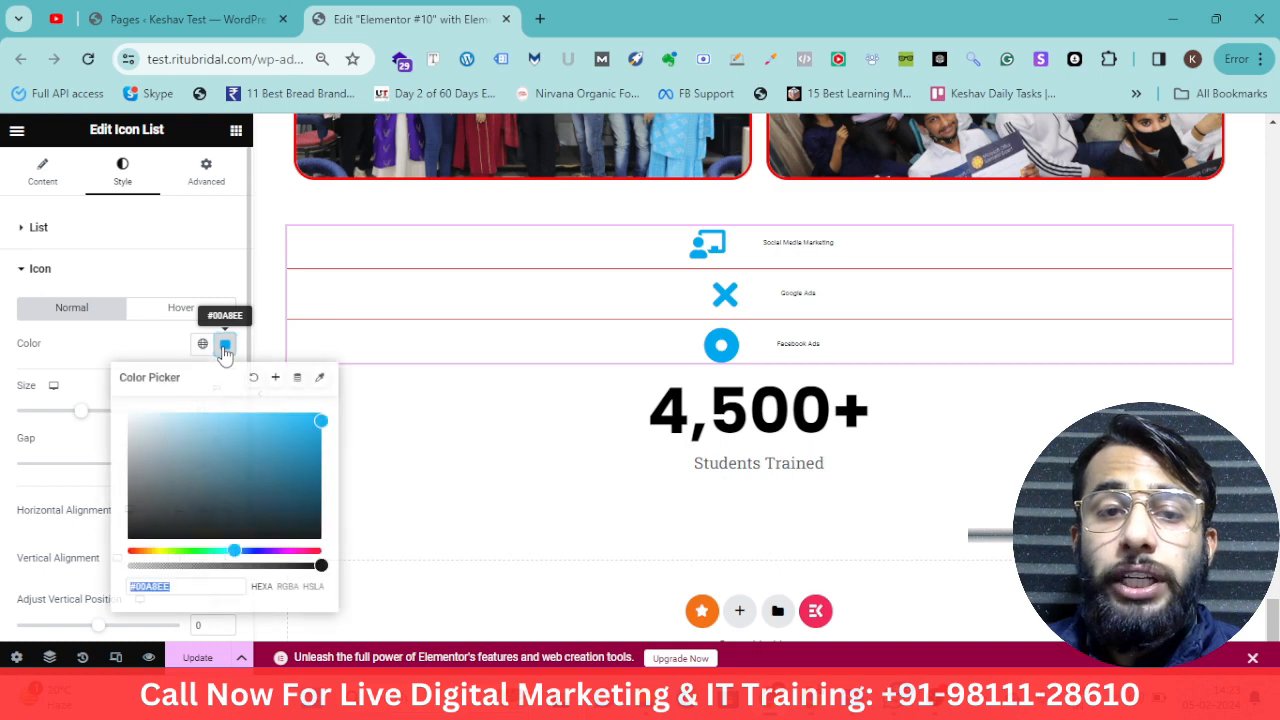
{"action": "left_click_drag", "start_coordinate": [242, 473], "coordinate": [322, 538]}
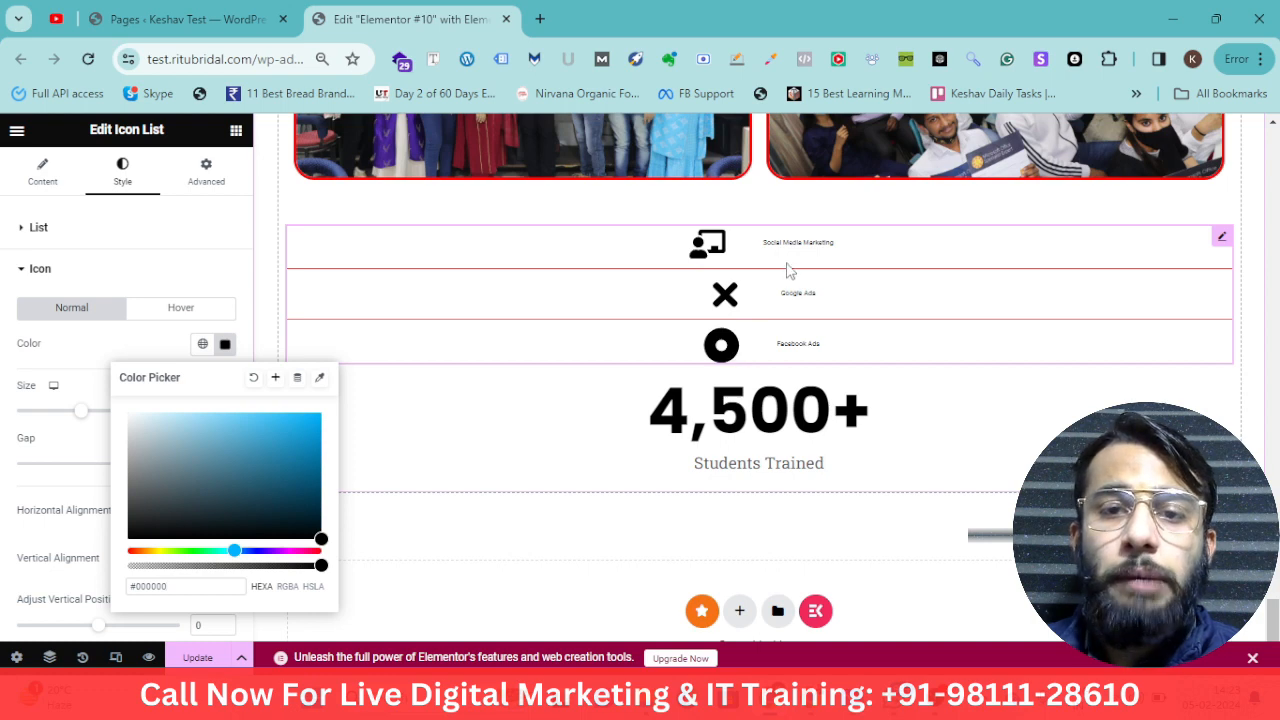
Set the Icon List text size to 54 px
{"action": "left_click", "coordinate": [38, 268]}
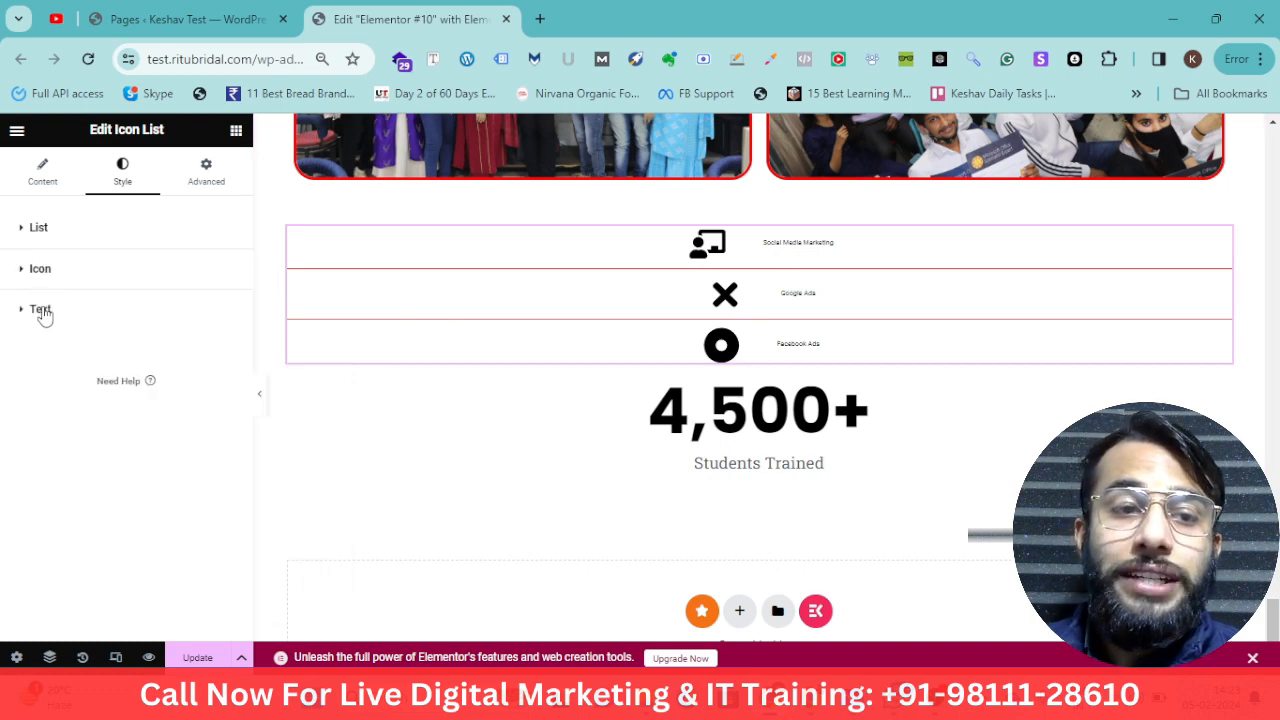
{"action": "left_click", "coordinate": [40, 309]}
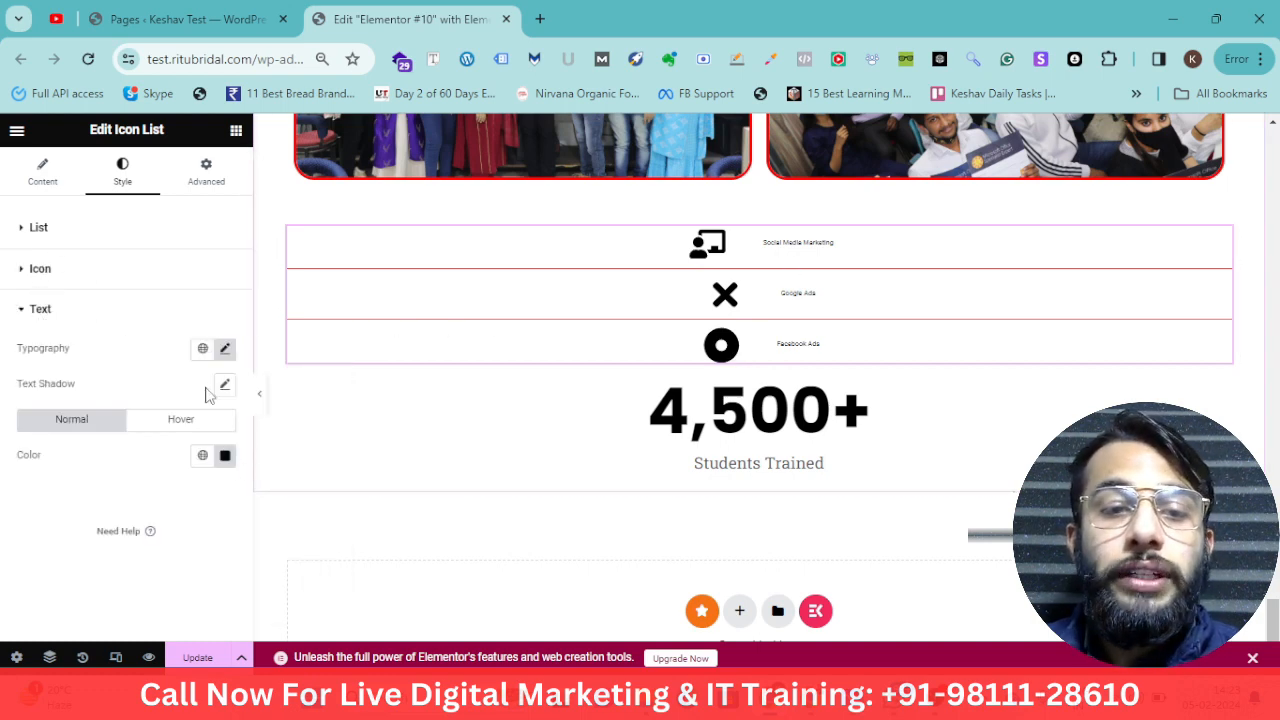
{"action": "left_click", "coordinate": [223, 349]}
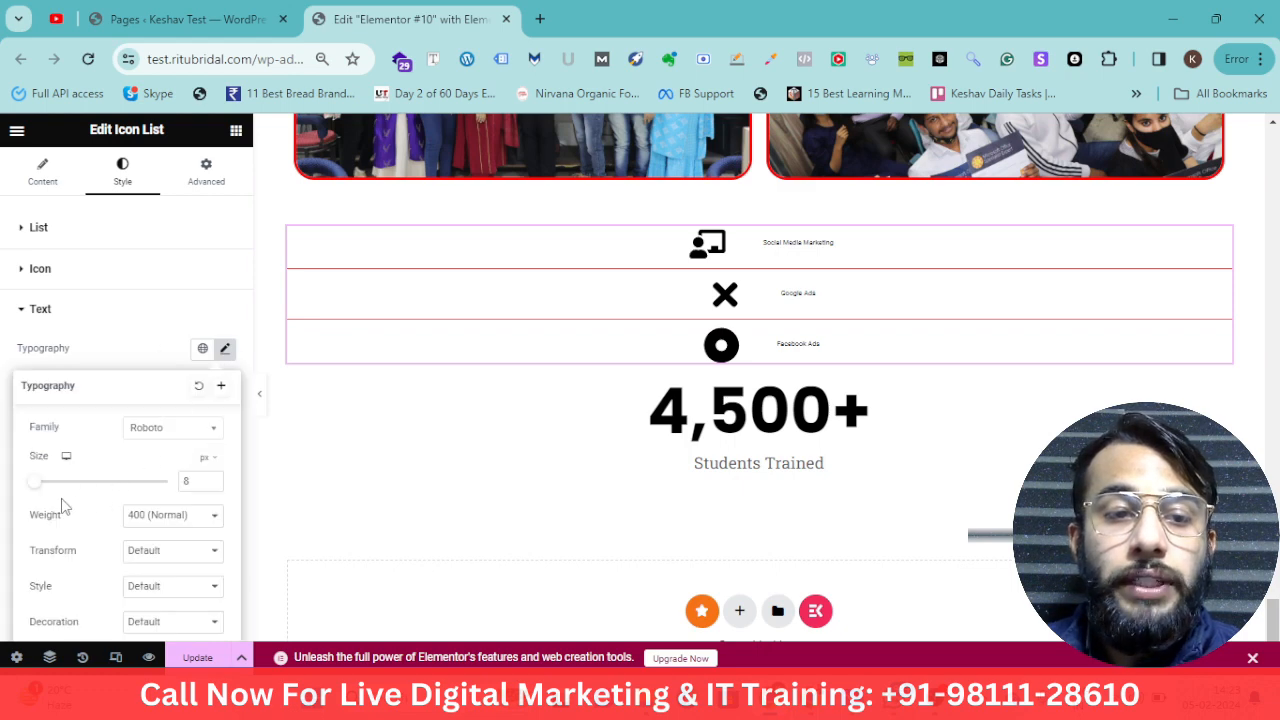
{"action": "left_click_drag", "start_coordinate": [40, 486], "coordinate": [67, 486]}
{"action": "scroll", "coordinate": [145, 505], "scroll_direction": "down", "scroll_amount": 2}
{"action": "scroll", "coordinate": [148, 490], "scroll_direction": "up", "scroll_amount": 1}
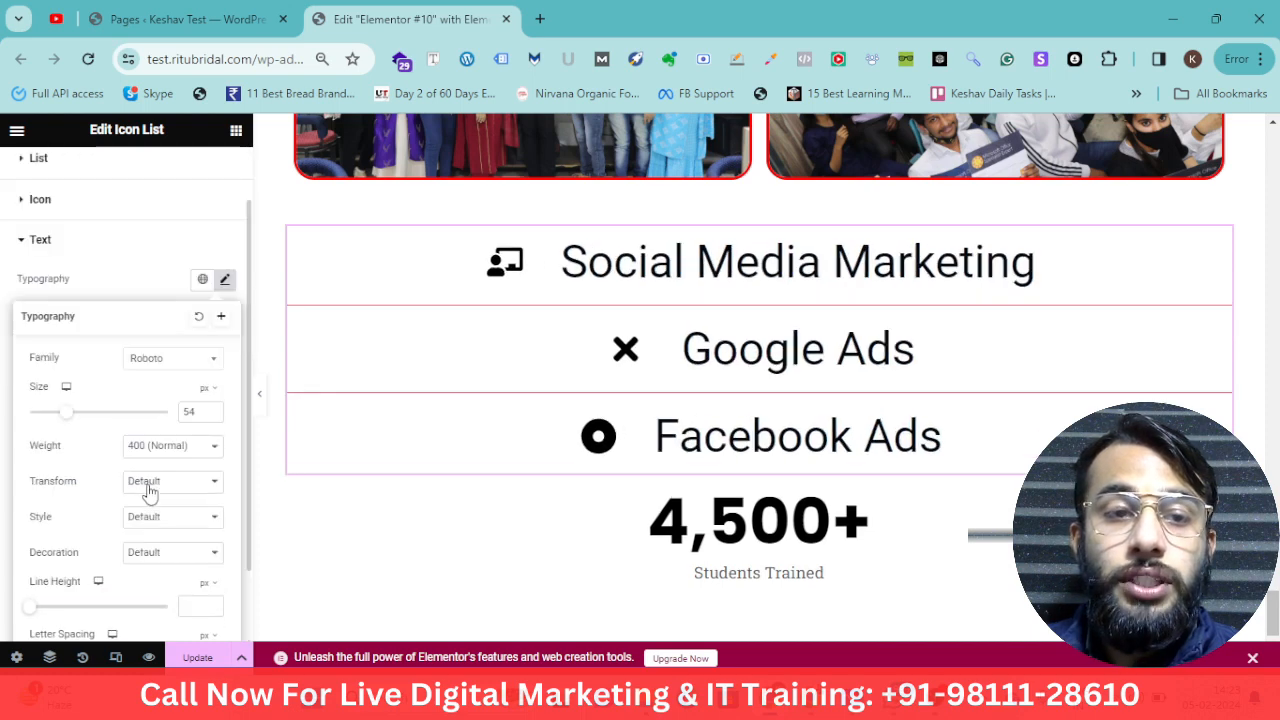
Set the Icon List text colour to a bright blue
{"action": "left_click", "coordinate": [58, 252]}
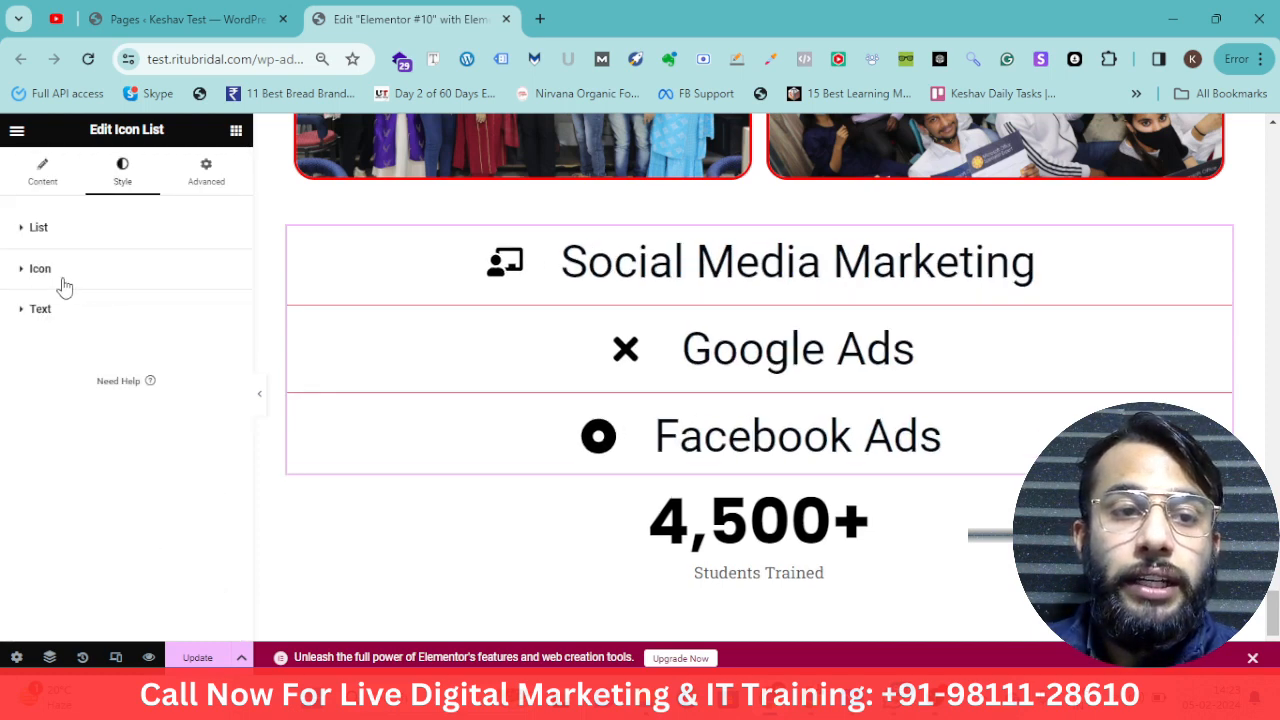
{"action": "left_click", "coordinate": [40, 310]}
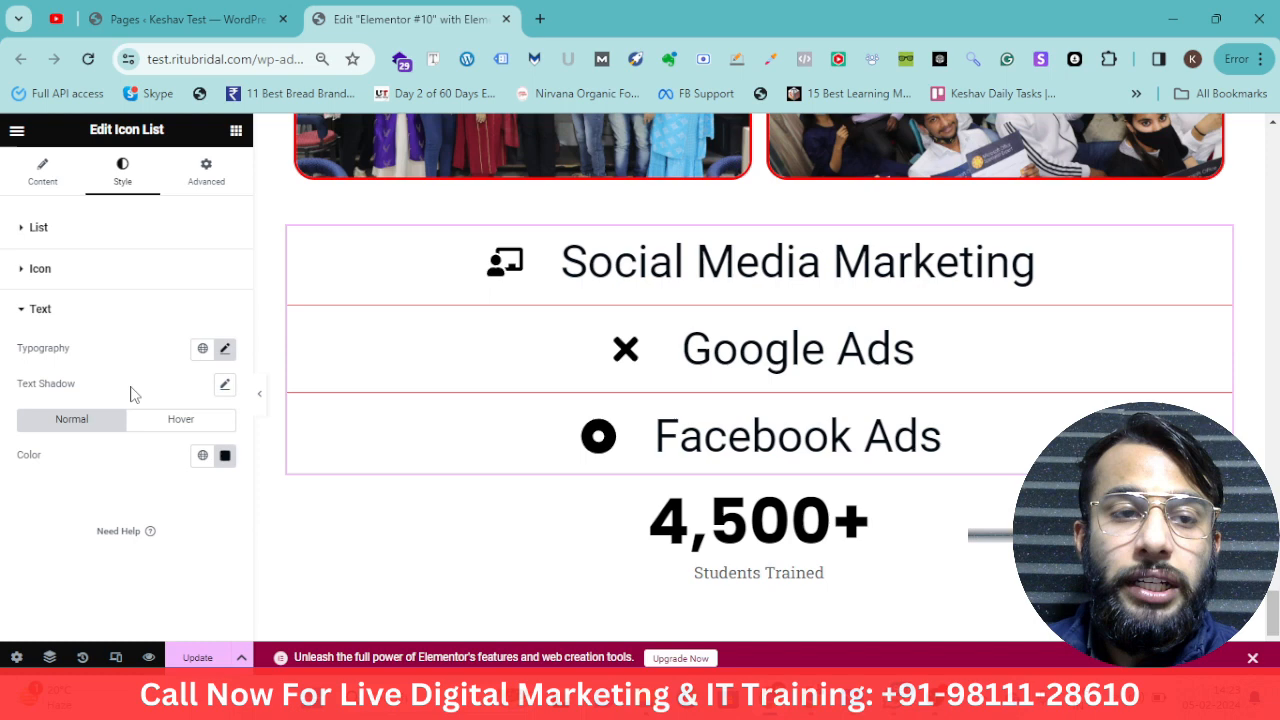
{"action": "left_click", "coordinate": [225, 456]}
{"action": "left_click", "coordinate": [321, 239]}
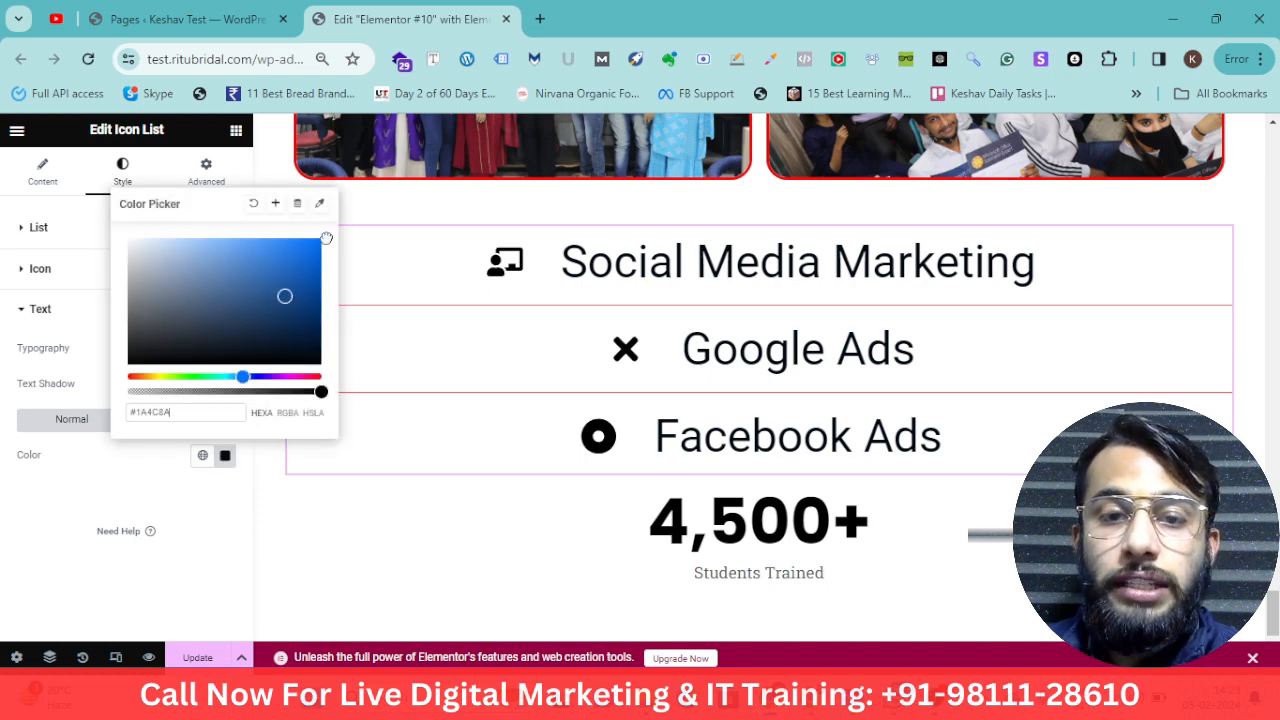
{"action": "left_click", "coordinate": [240, 510]}
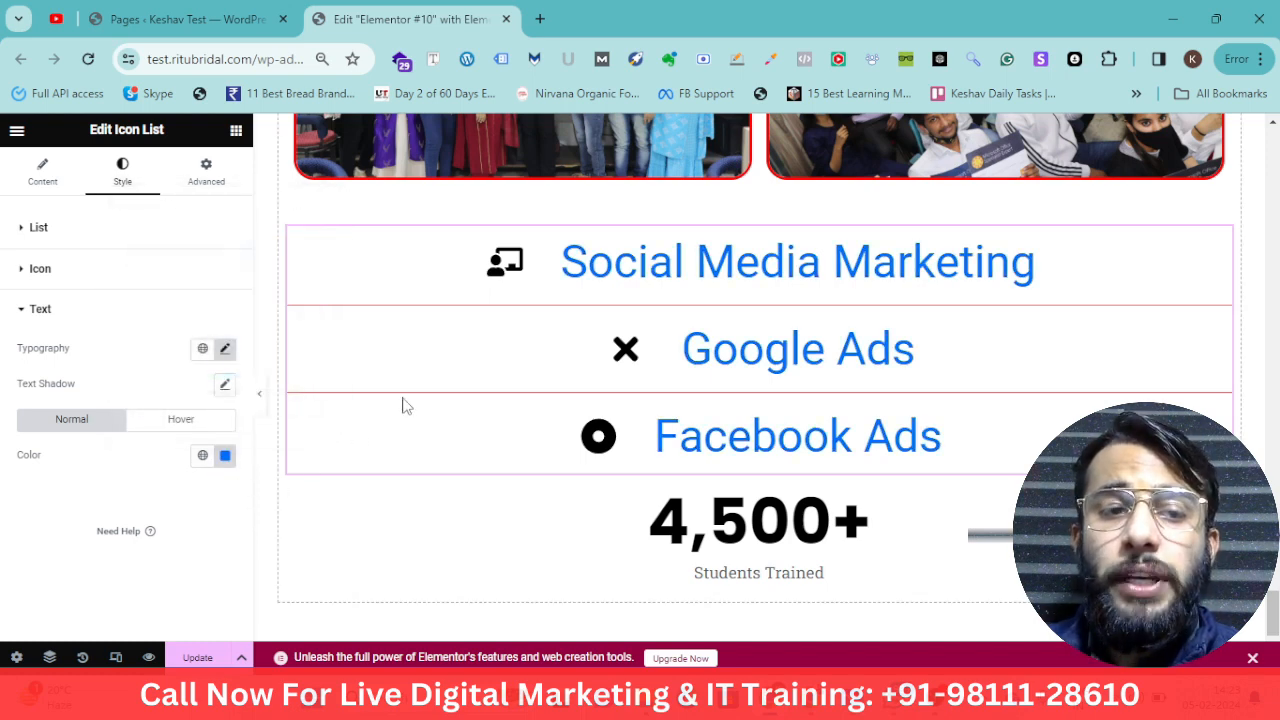
Set the Icon List icon colour to red #E80909
{"action": "left_click", "coordinate": [48, 276]}
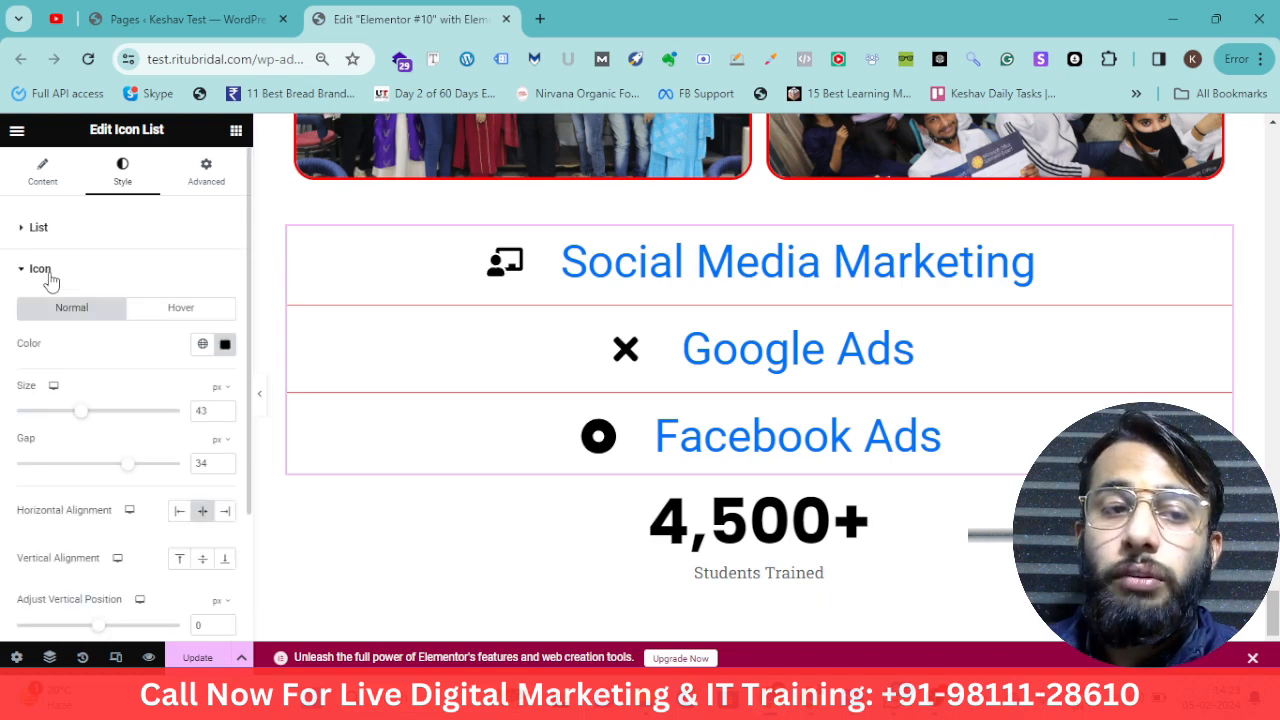
{"action": "left_click", "coordinate": [225, 343]}
{"action": "left_click_drag", "start_coordinate": [266, 438], "coordinate": [341, 409]}
{"action": "left_click_drag", "start_coordinate": [290, 456], "coordinate": [314, 422]}
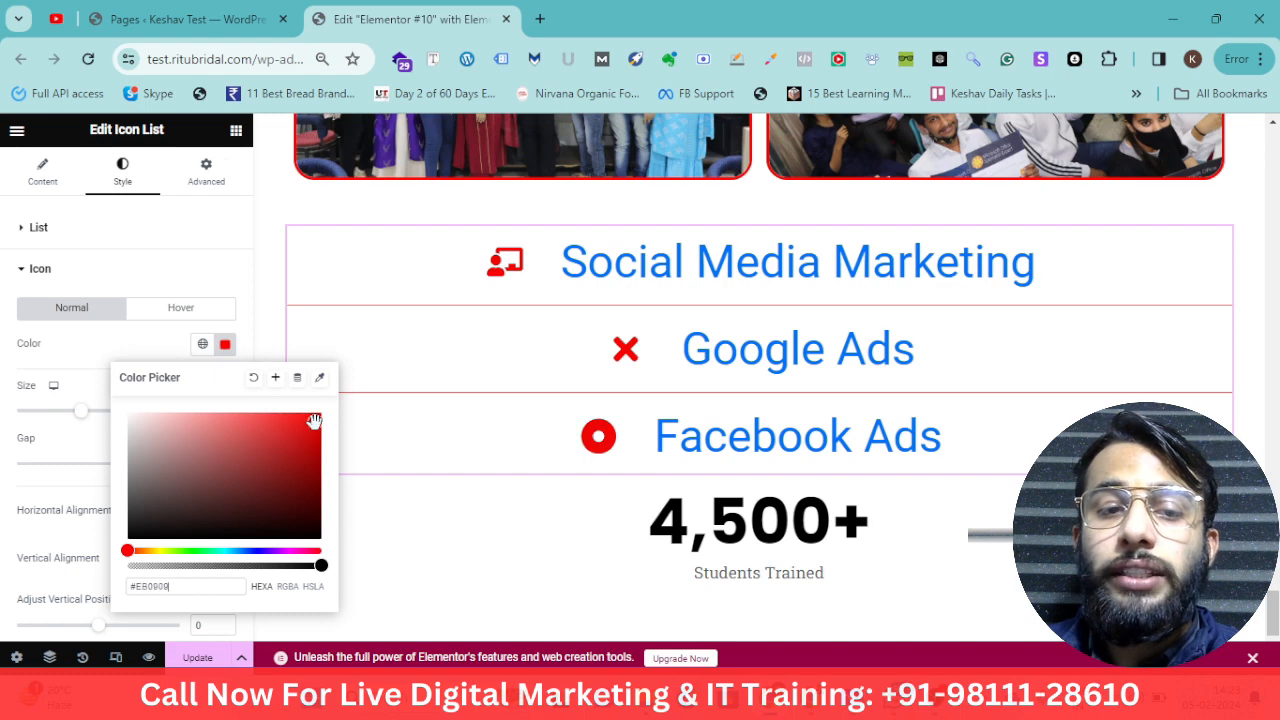
Give the Icon List a Fade In Left entrance animation under its motion effects
{"action": "left_click", "coordinate": [744, 270]}
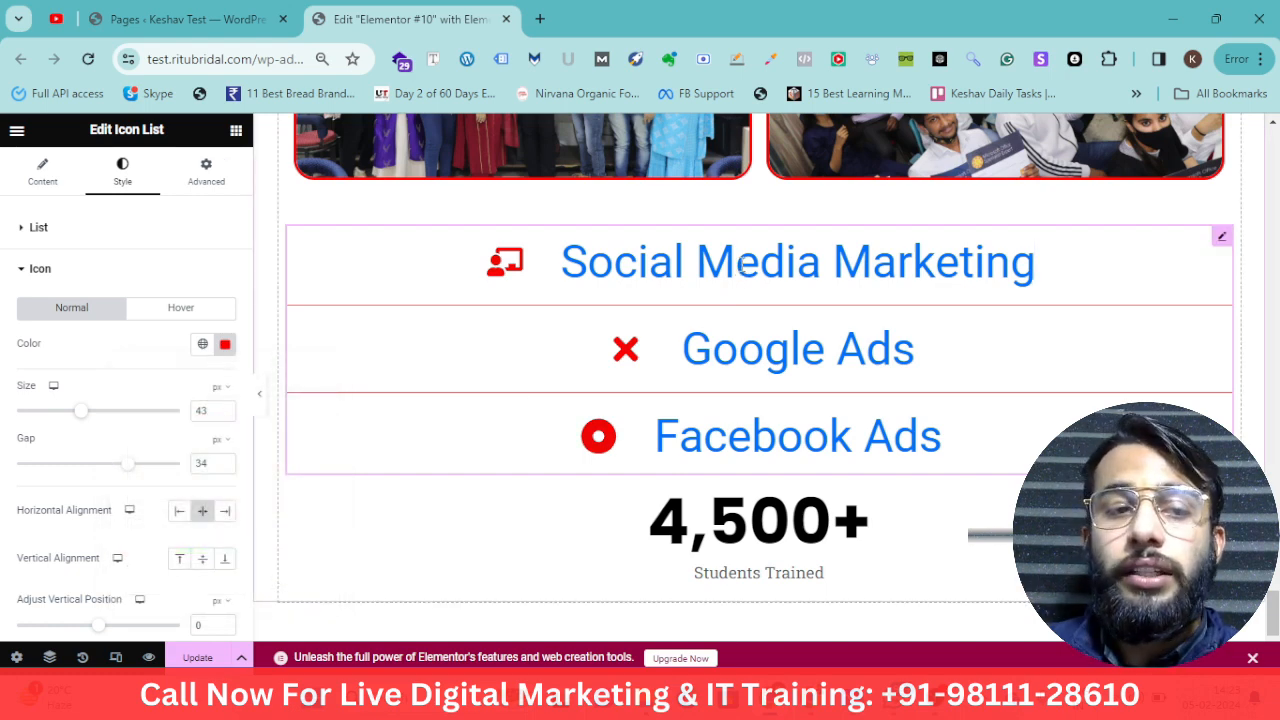
{"action": "left_click", "coordinate": [34, 279]}
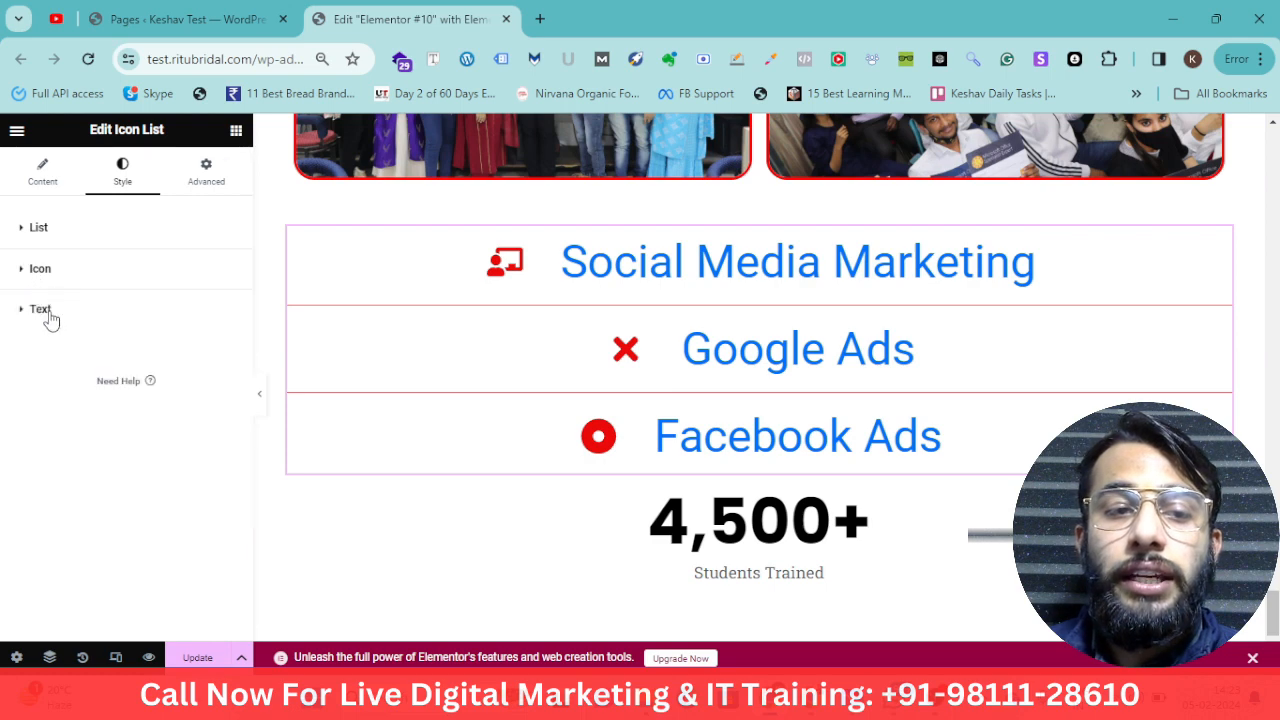
{"action": "left_click", "coordinate": [40, 310]}
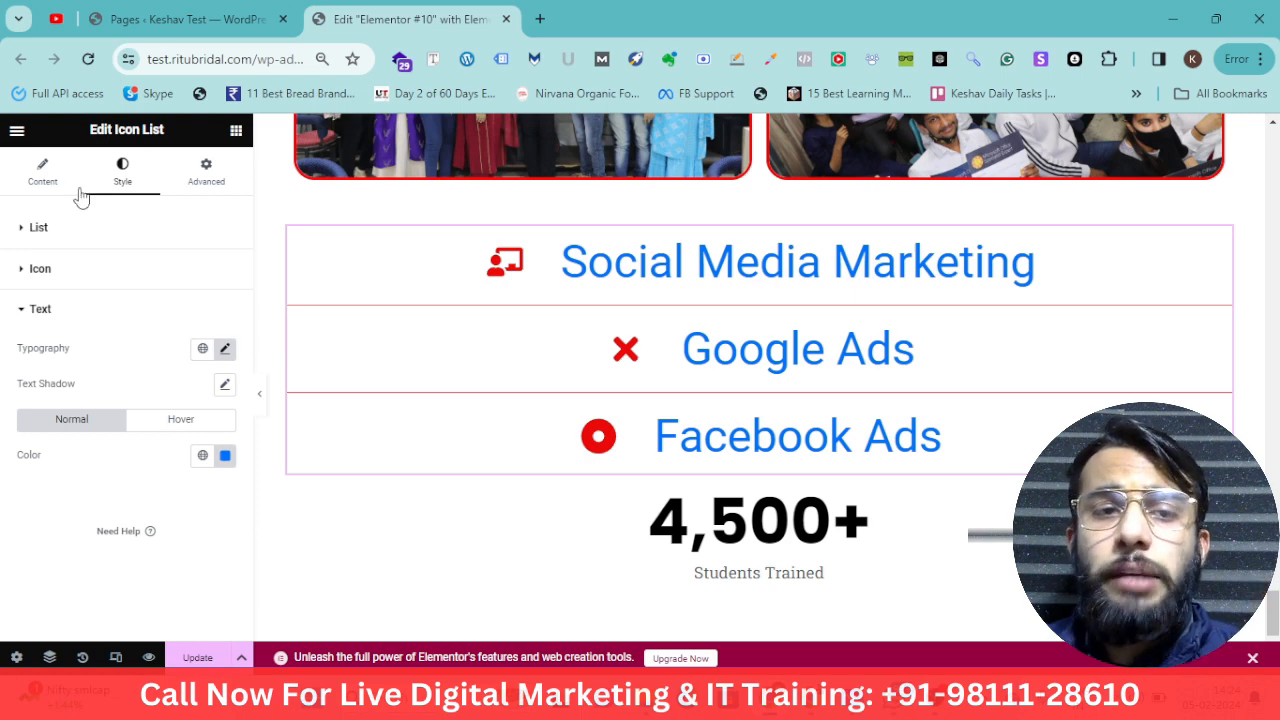
{"action": "left_click", "coordinate": [206, 168]}
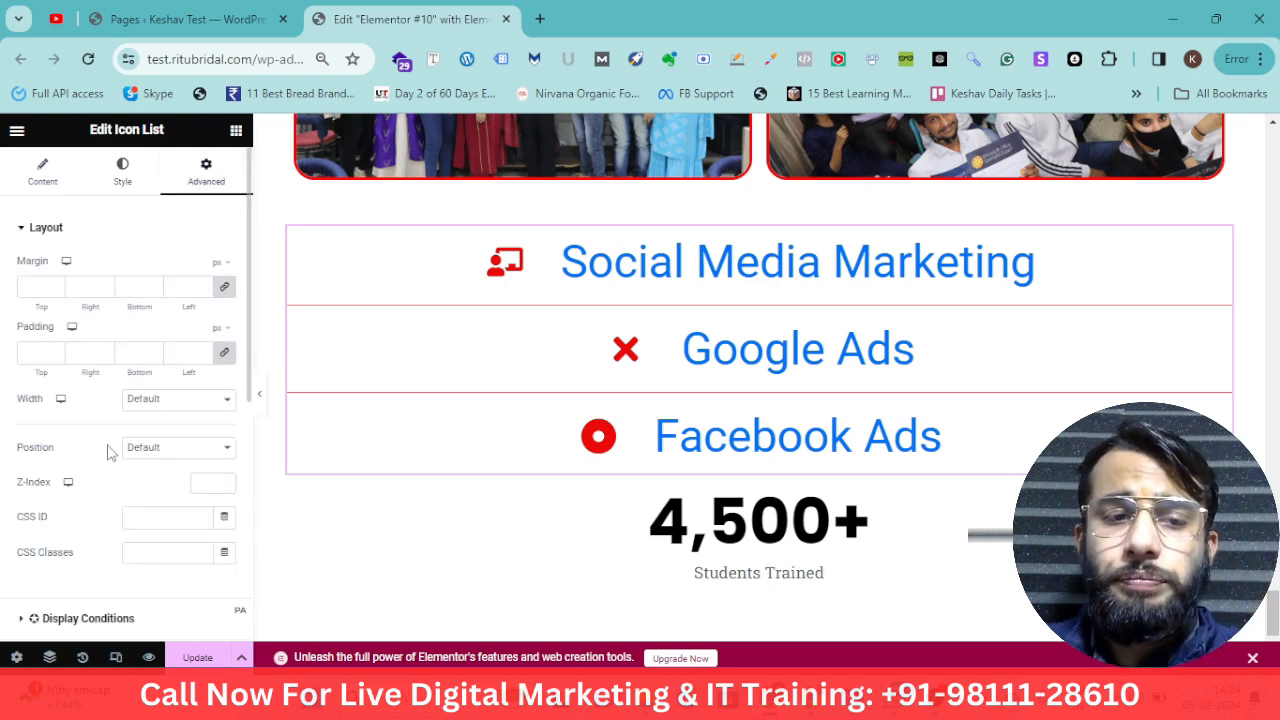
{"action": "scroll", "coordinate": [100, 449], "scroll_direction": "down", "scroll_amount": 3}
{"action": "left_click", "coordinate": [58, 420]}
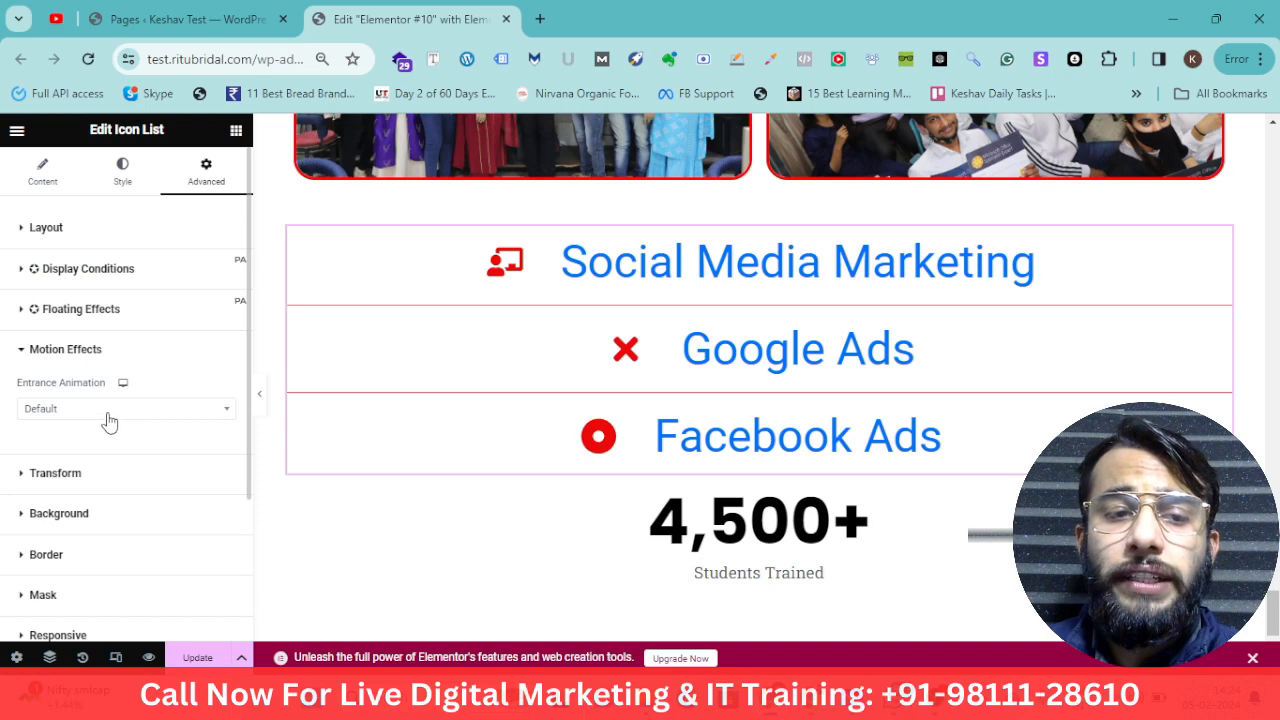
{"action": "left_click", "coordinate": [110, 411]}
{"action": "left_click", "coordinate": [114, 536]}
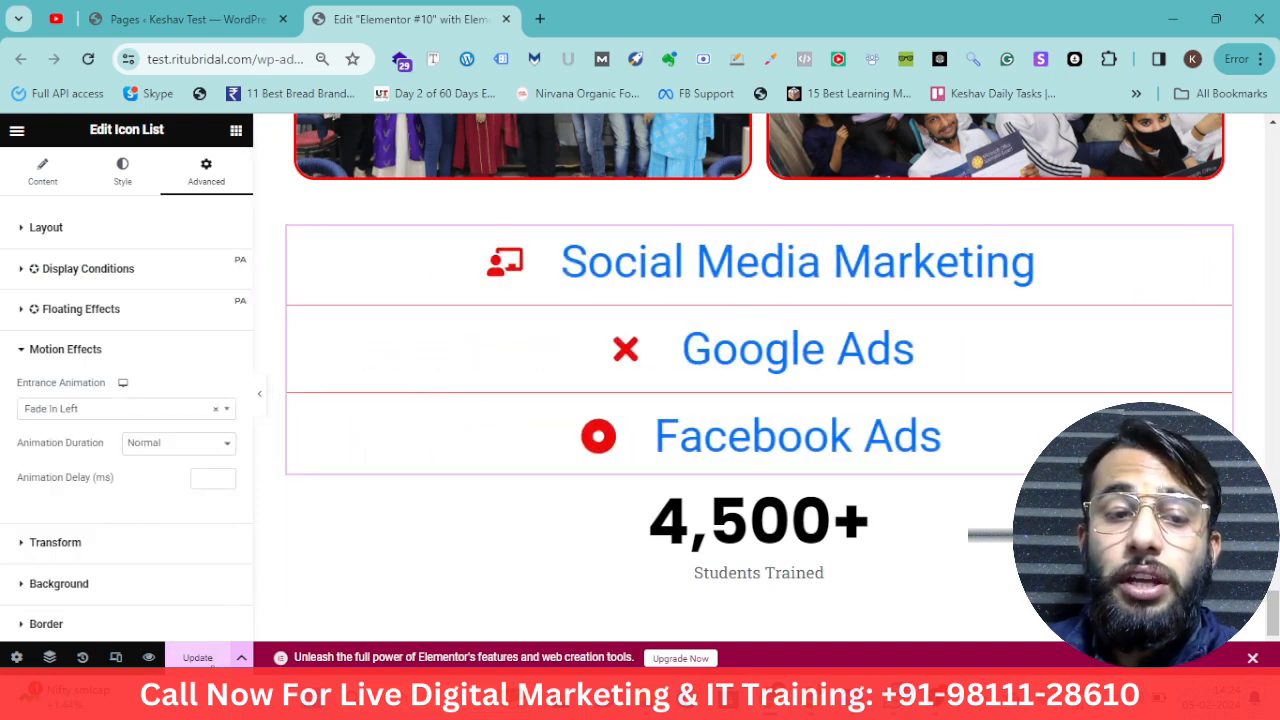
Update the page to save the changes and focus the browser's address bar
{"action": "left_click", "coordinate": [234, 656]}
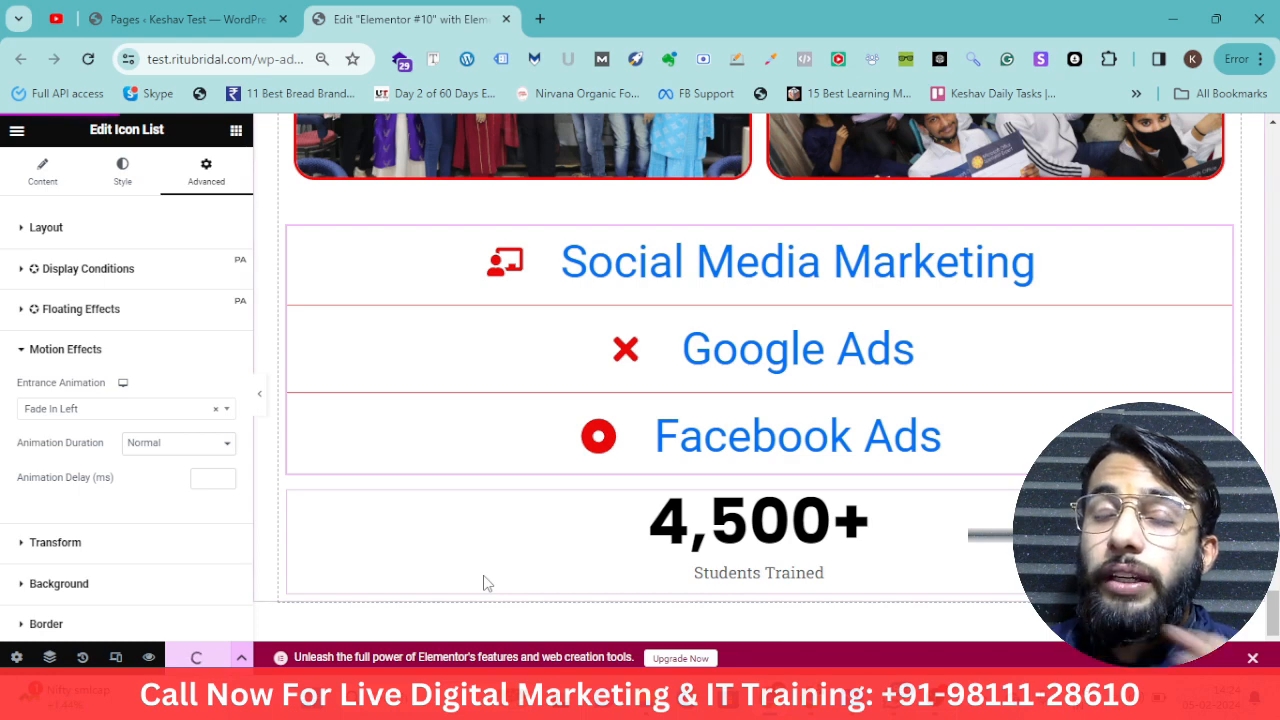
{"action": "key", "text": "ctrl+l"}
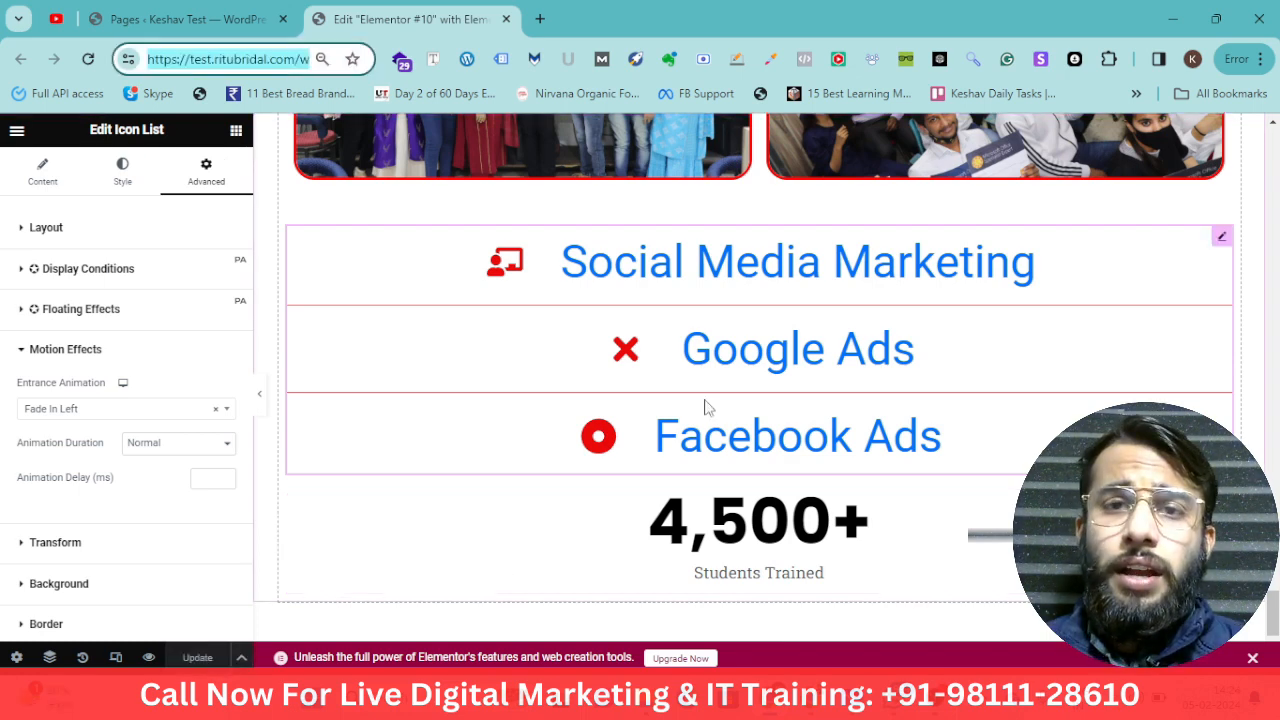